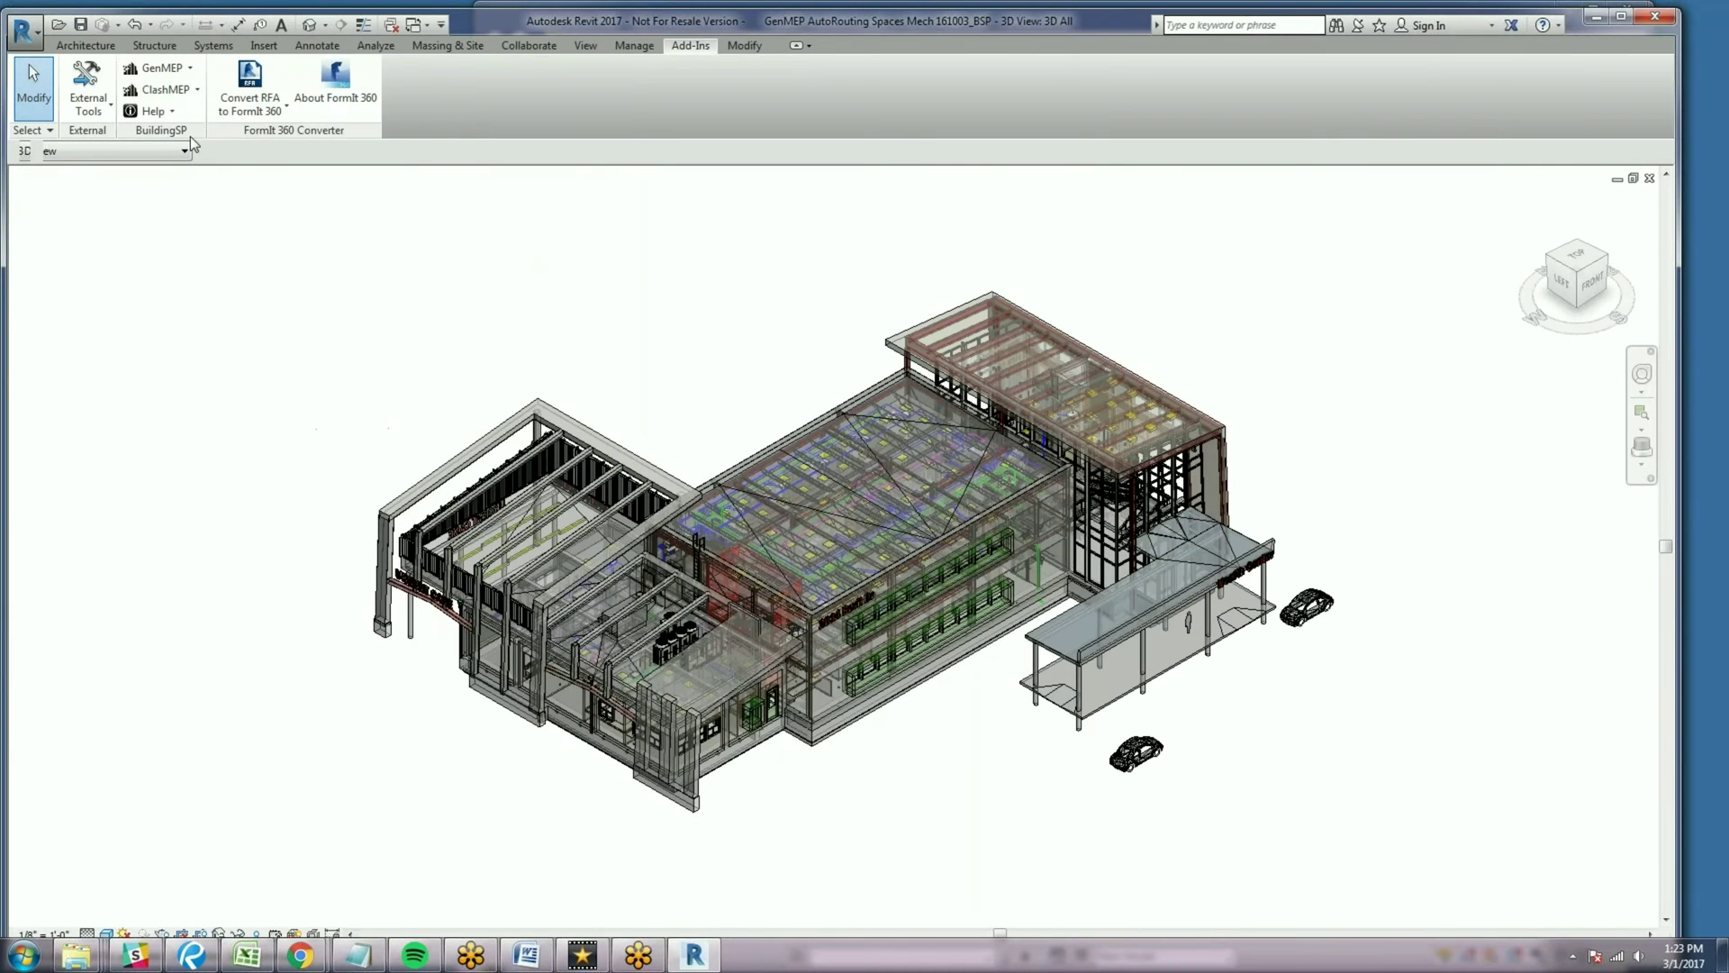
Run ClashMEP's Initialize Clash Detection from the Add-Ins tab for the hospital model
left_click(169, 90)
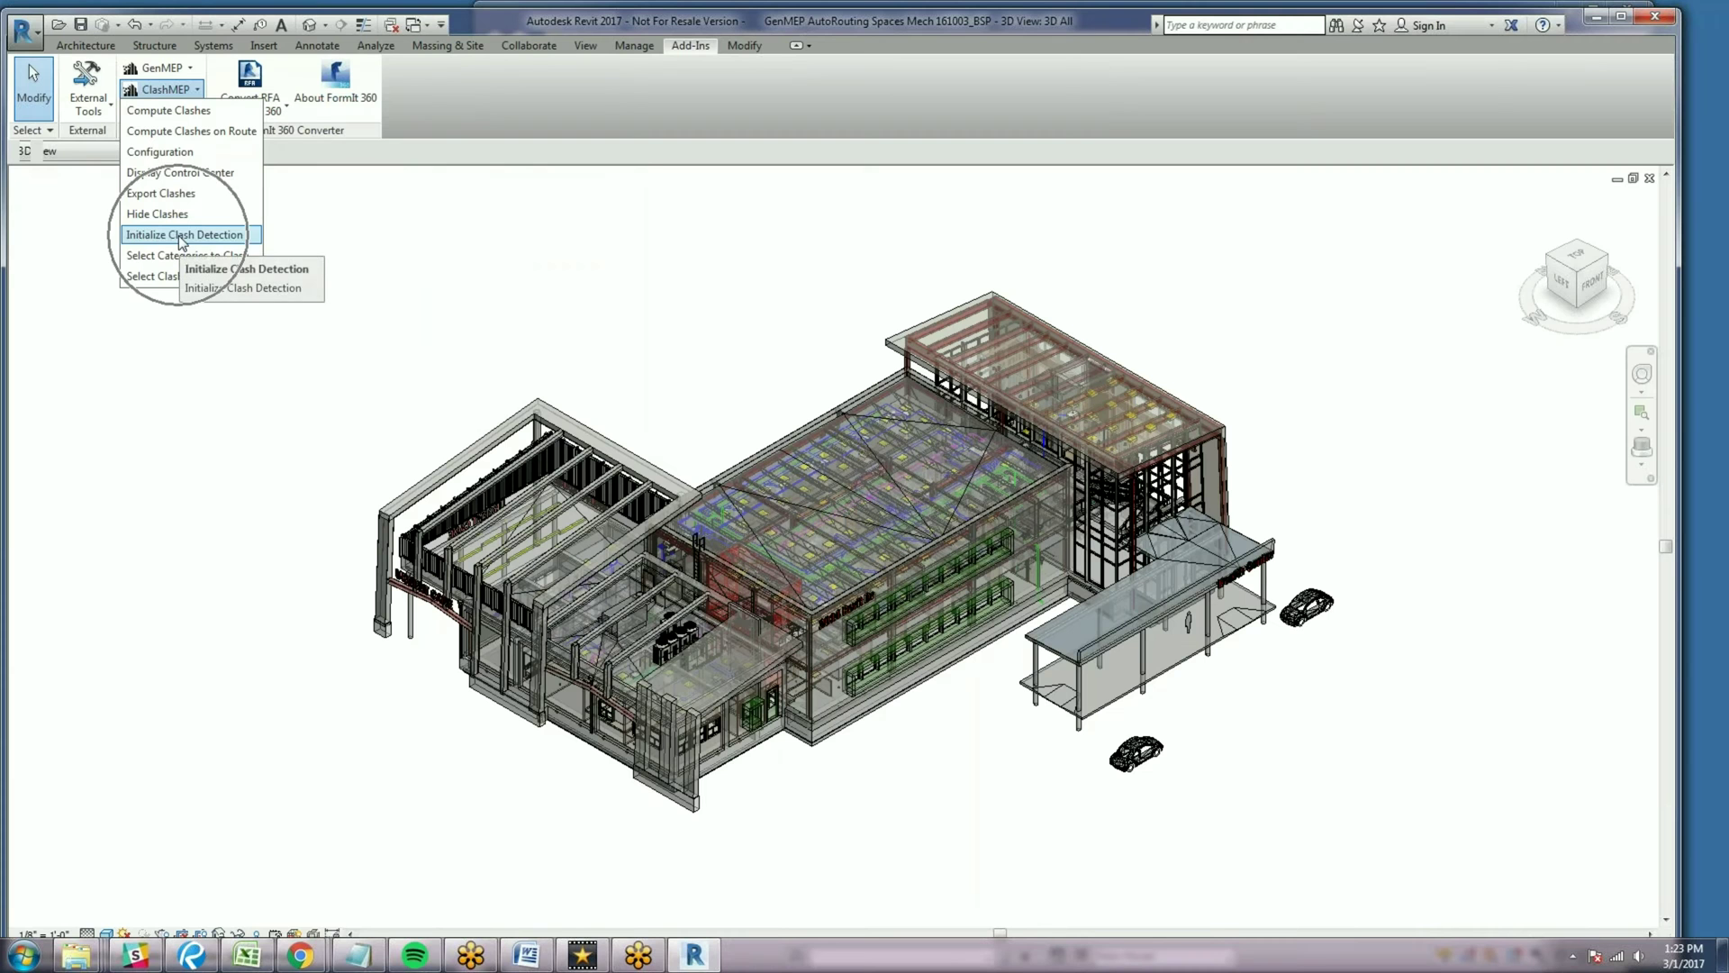
left_click(178, 235)
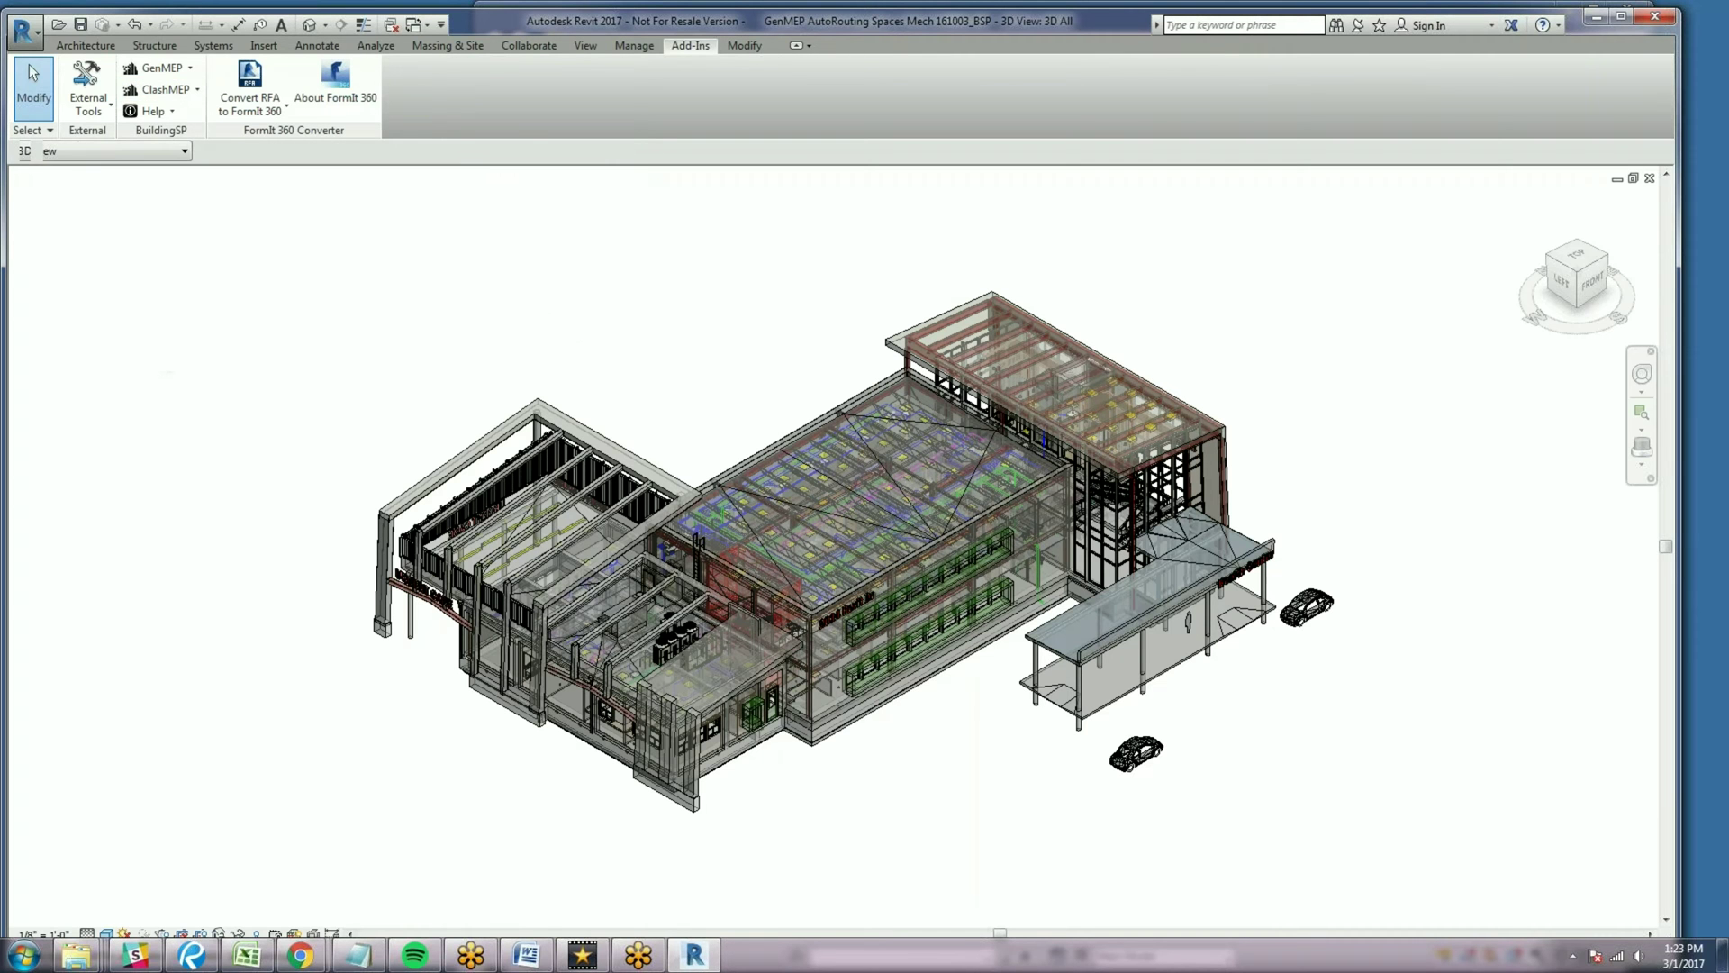
Dock the ClashMEP Control Center along the bottom and minimize the 3D view to reveal the floor plan
left_click(173, 94)
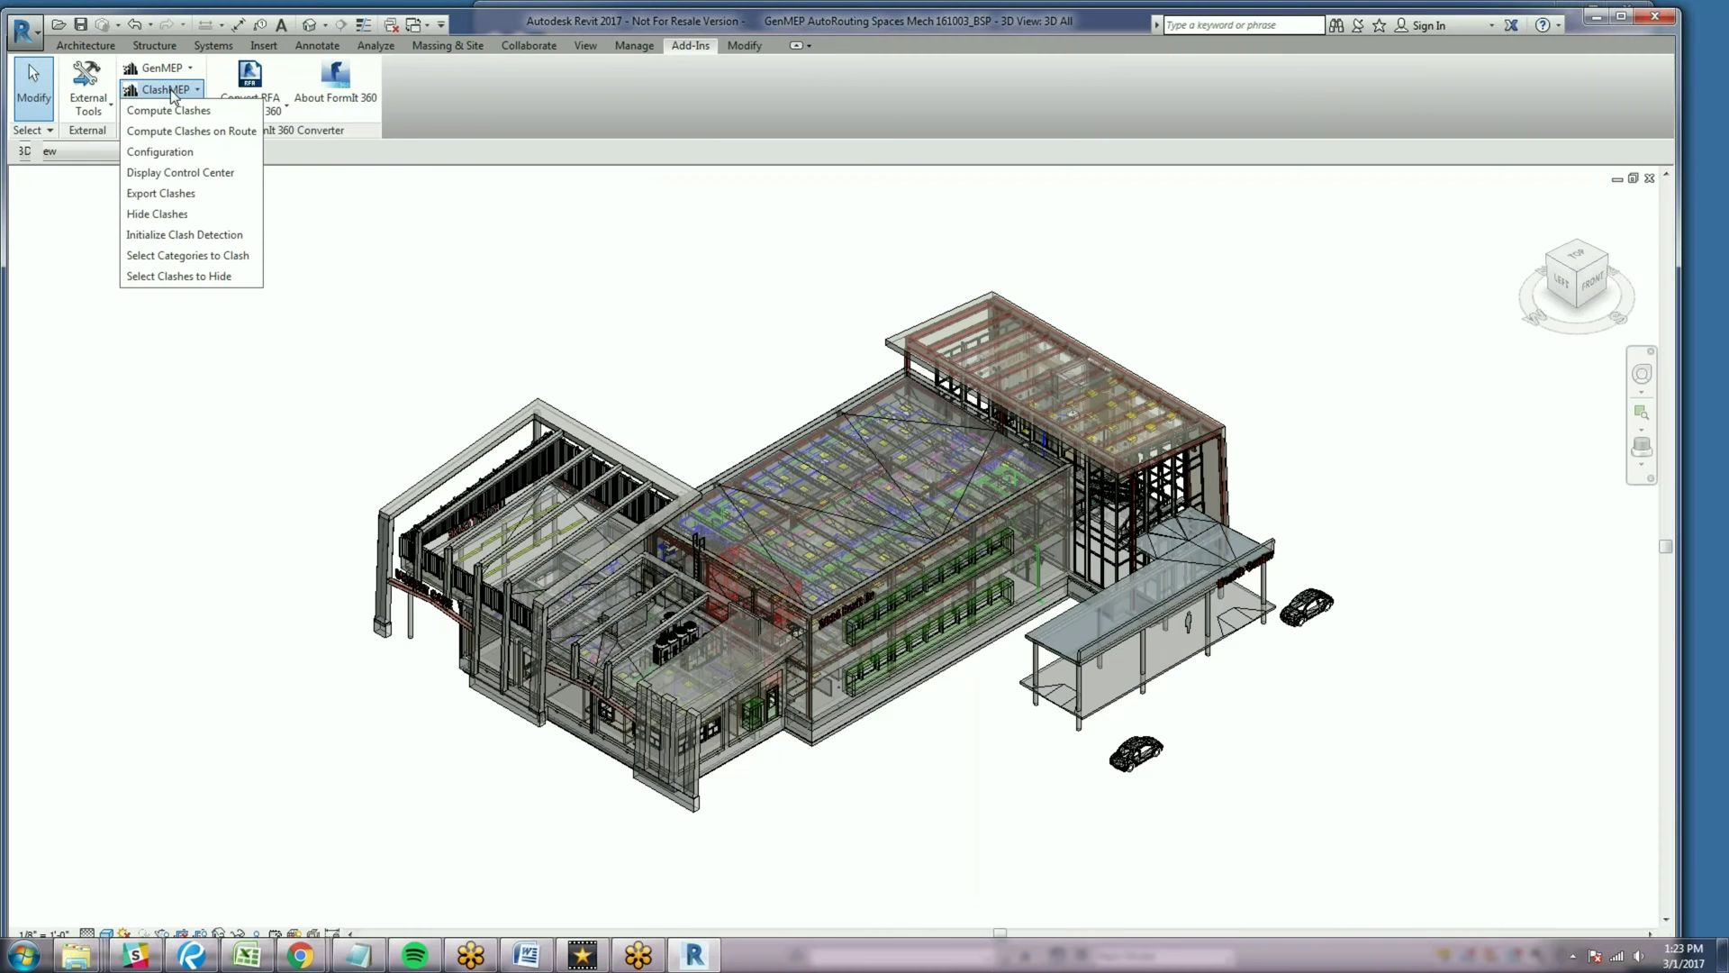
left_click(166, 180)
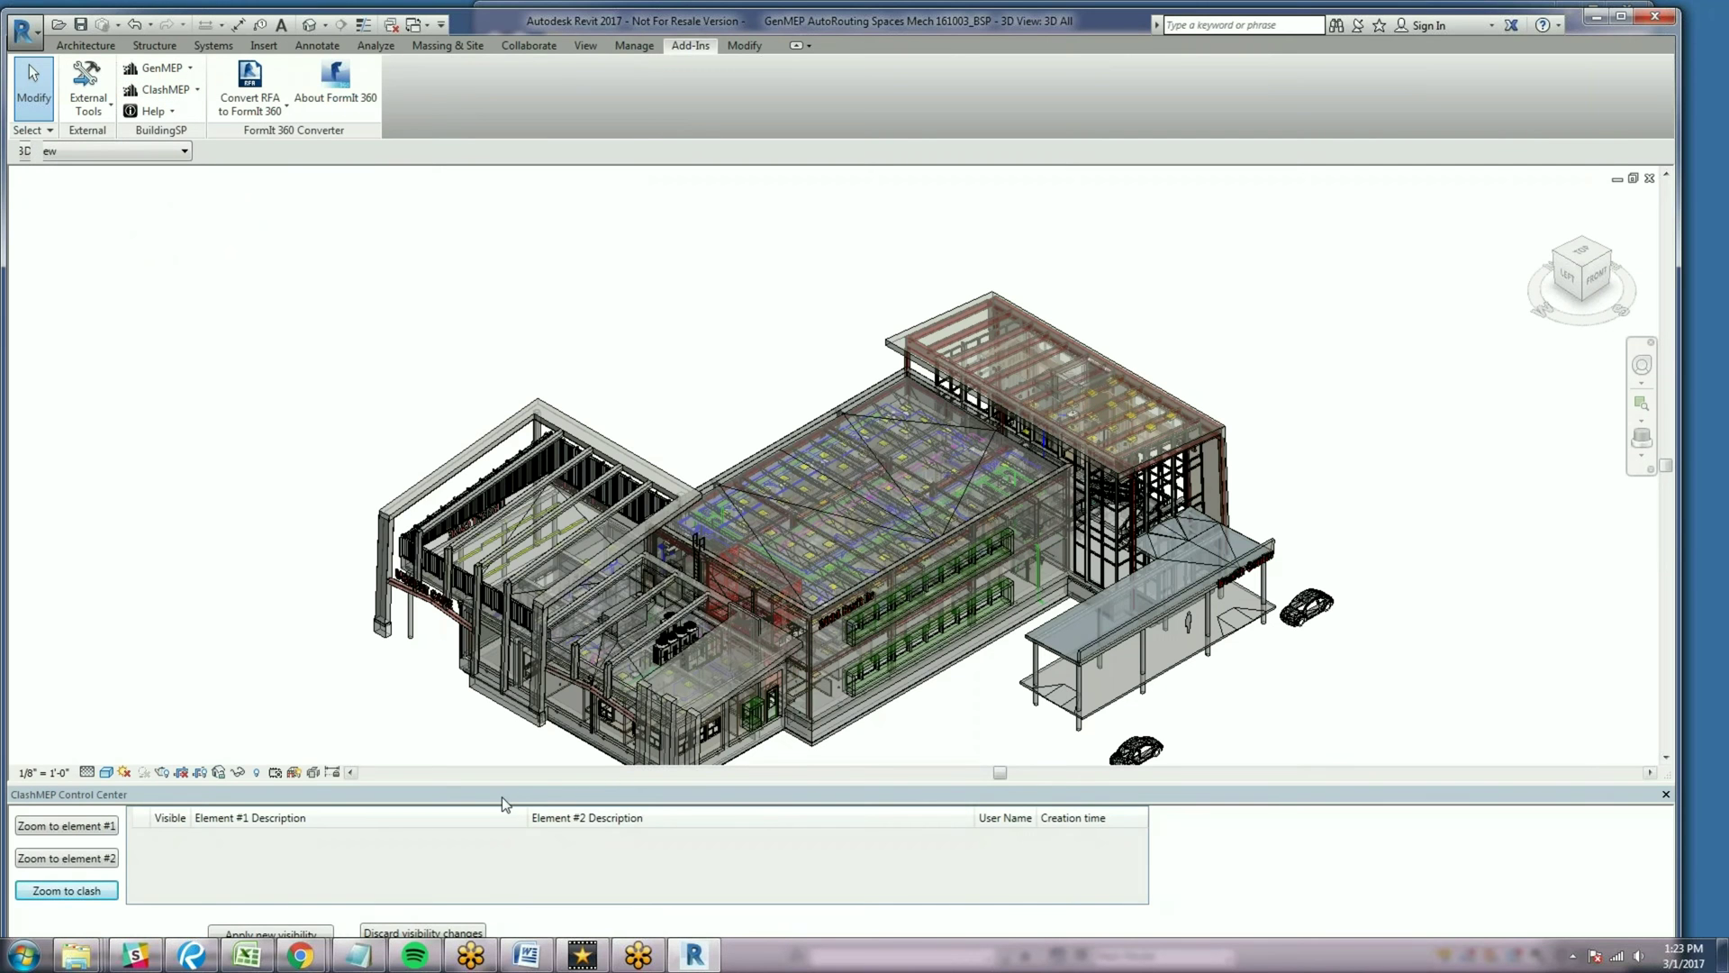
left_click_drag(500, 796, 518, 773)
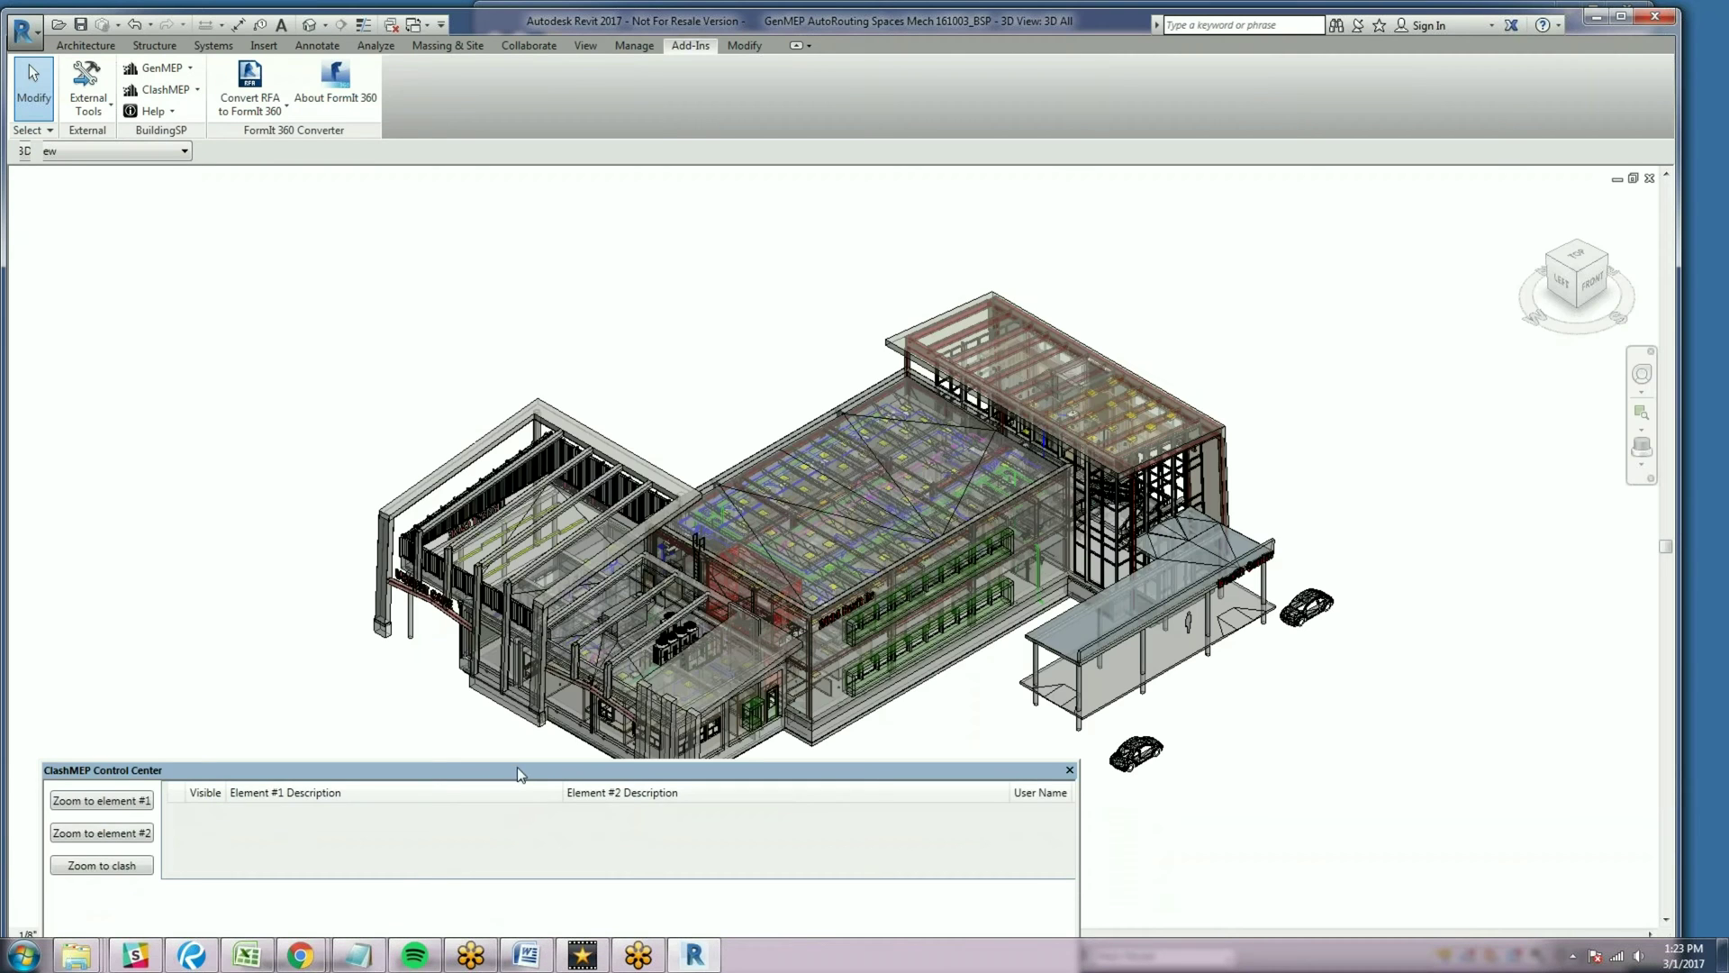
left_click_drag(526, 413, 564, 691)
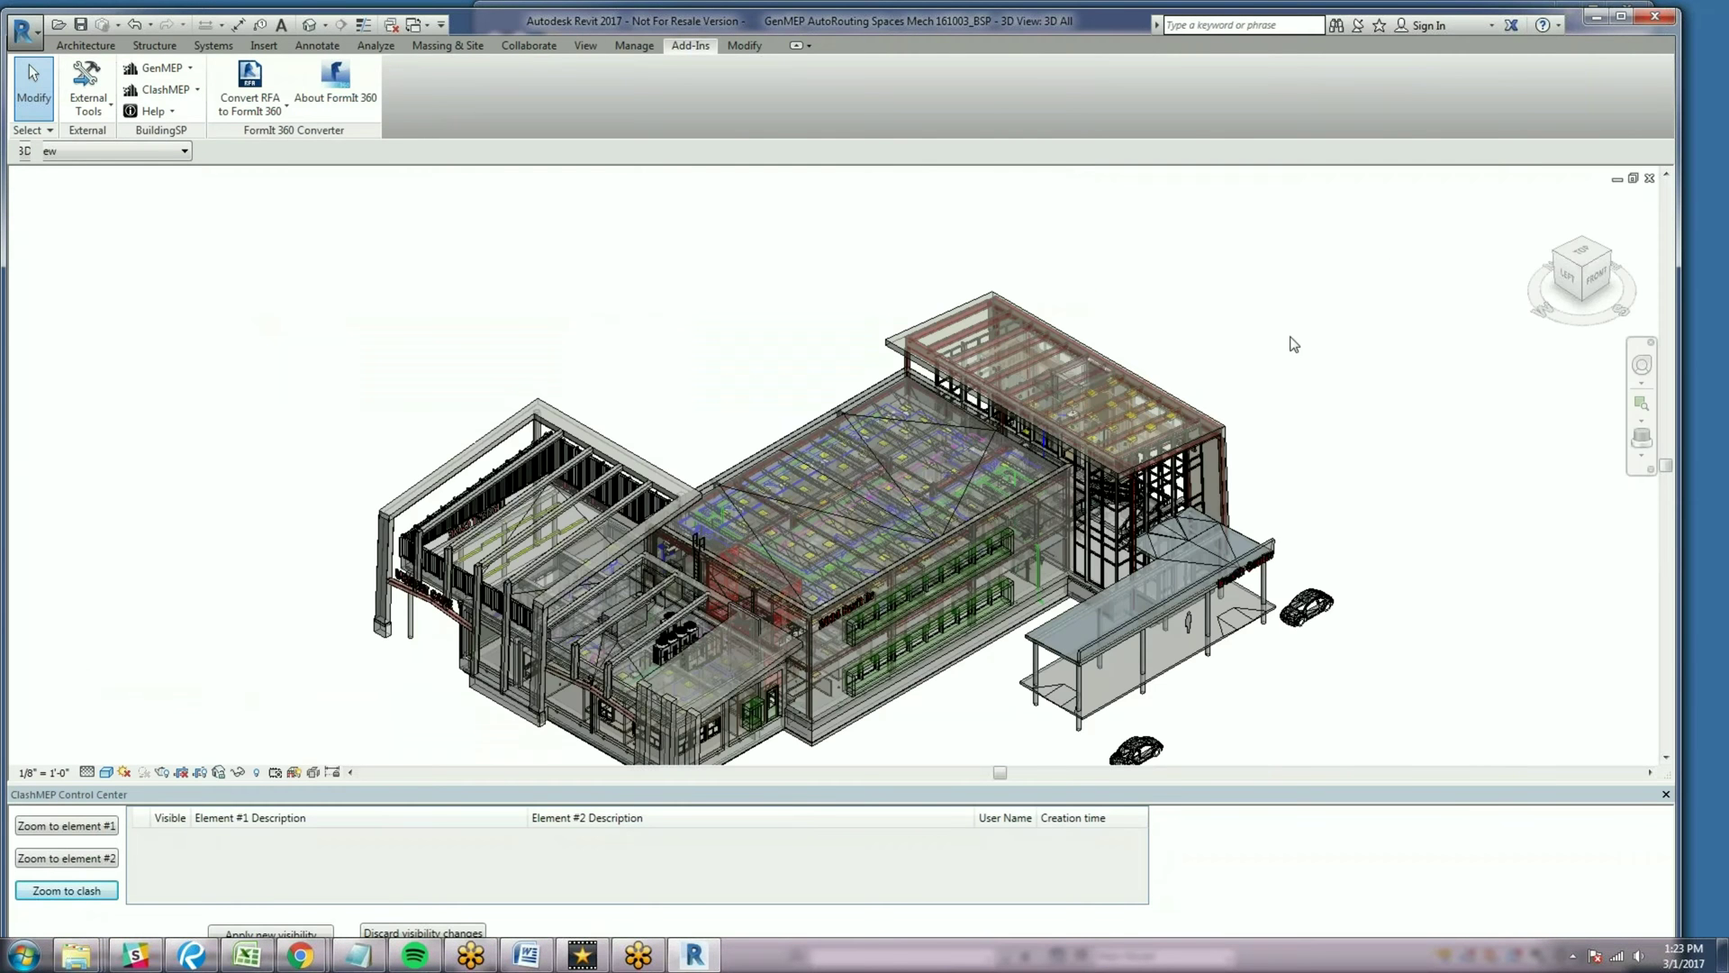
left_click(1617, 179)
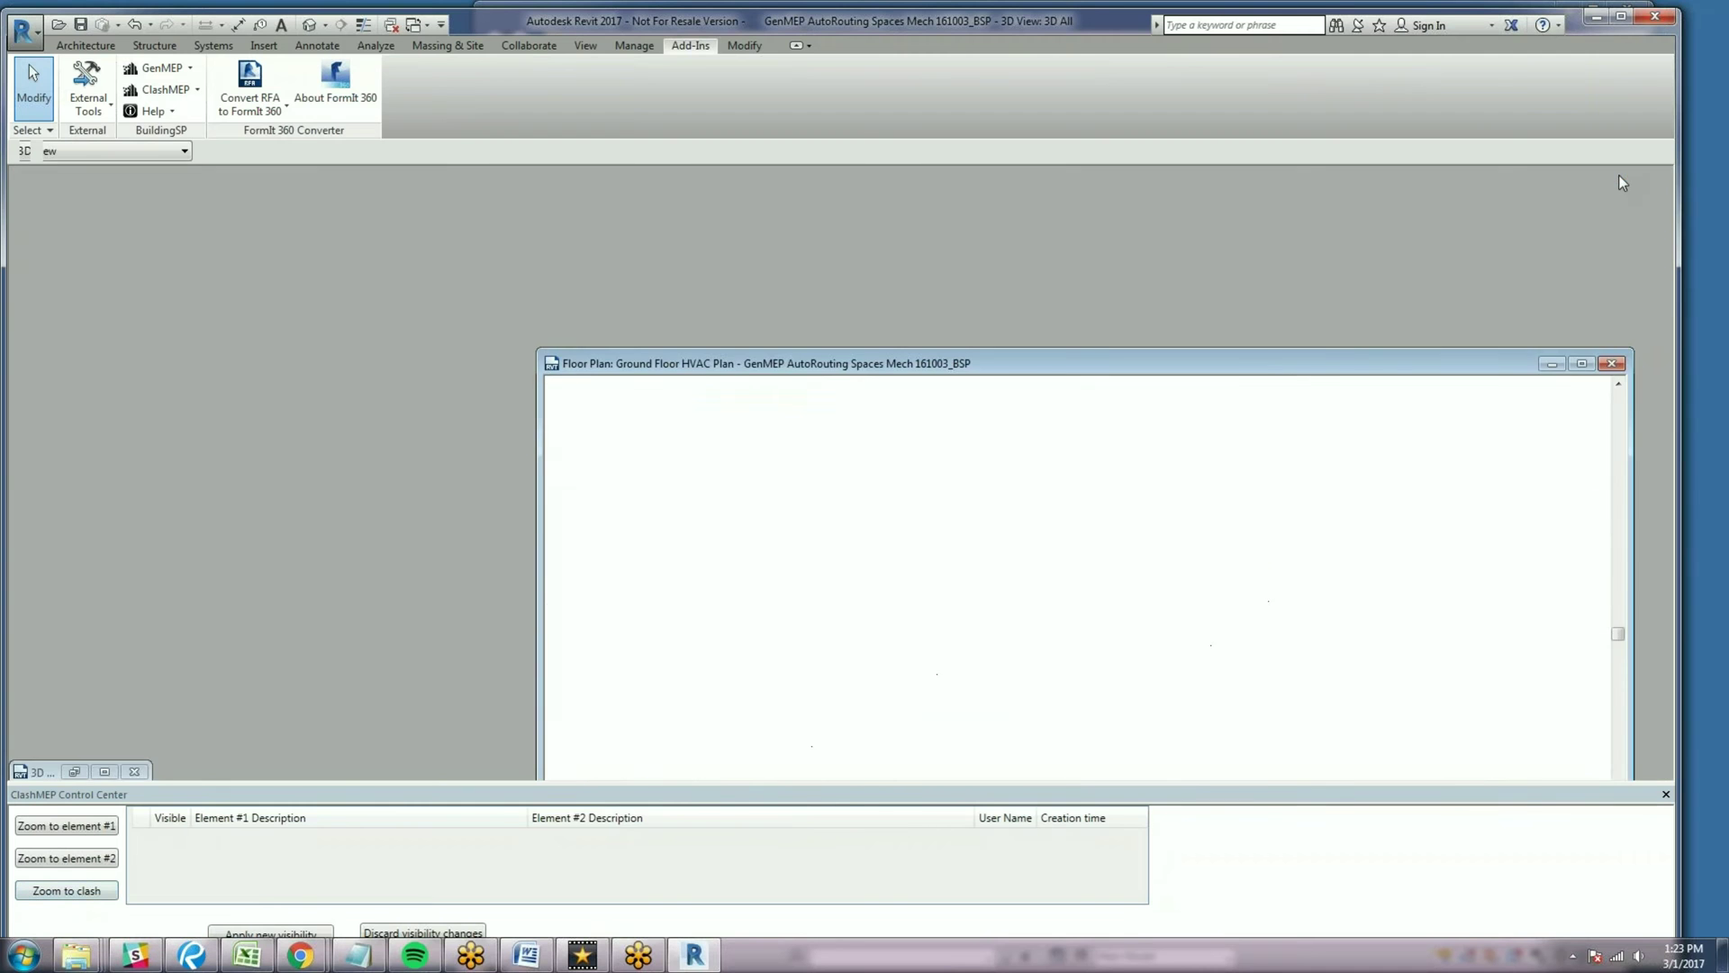
Maximize the Ground Floor HVAC Plan view to fill the window
double_click(1235, 367)
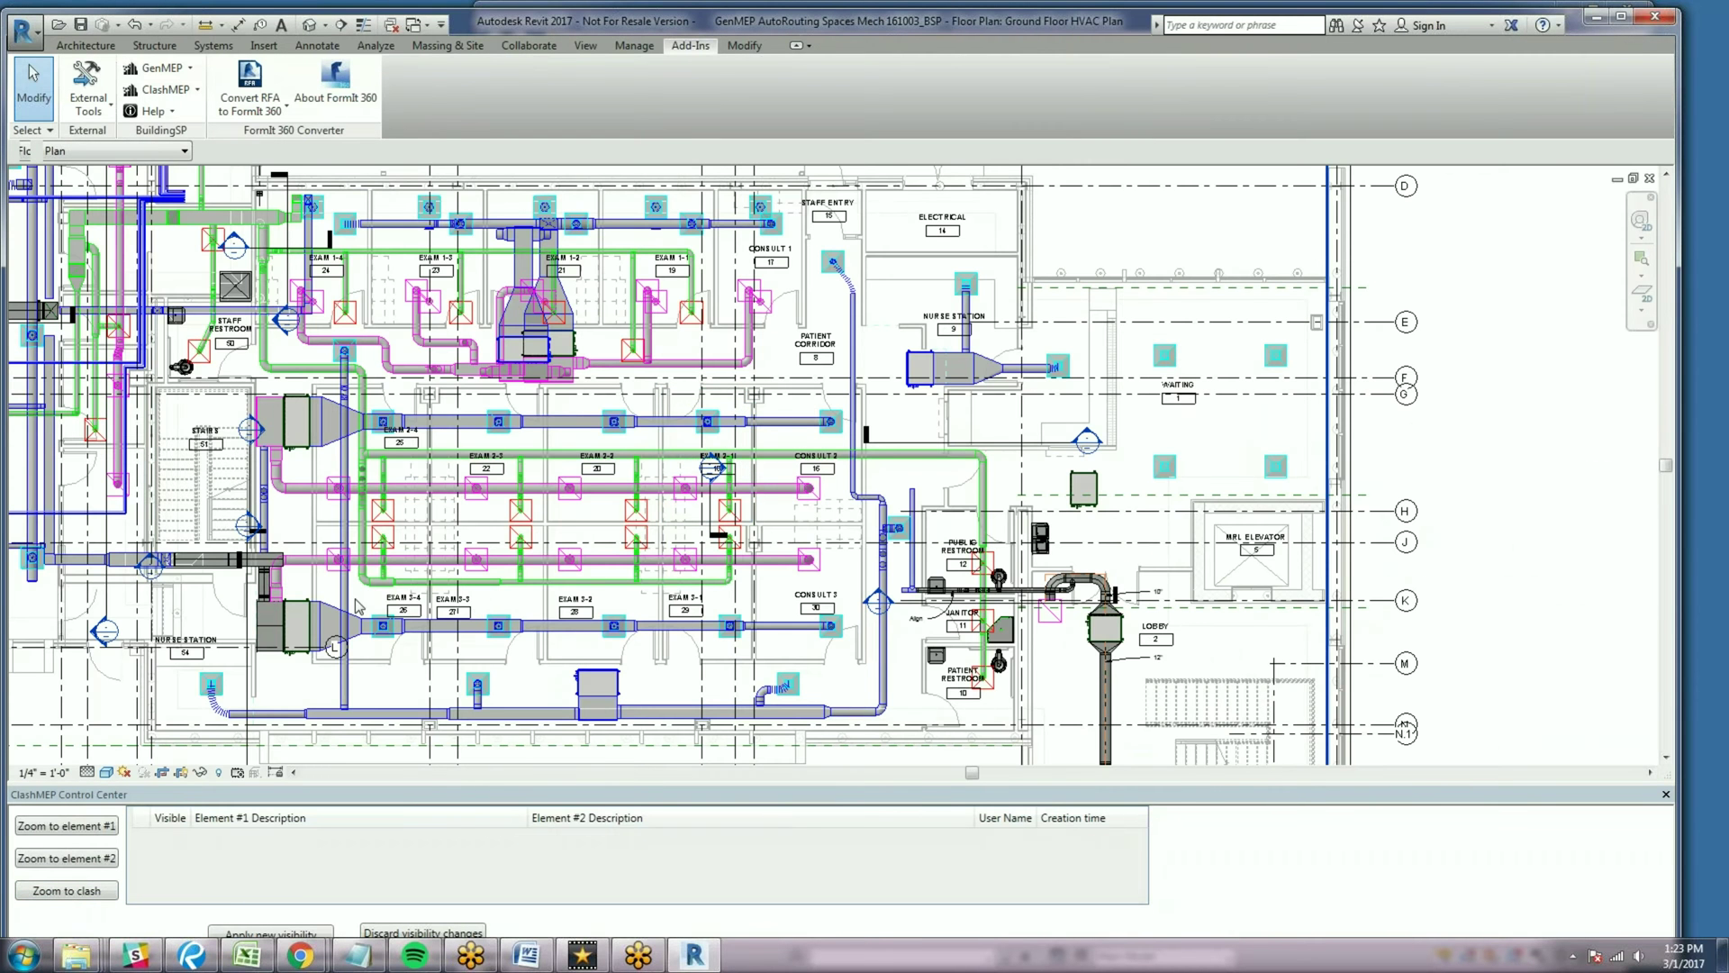
scroll(280, 462, "up", 5)
scroll(280, 462, "down", 4)
scroll(623, 693, "up", 1)
scroll(623, 694, "down", 3)
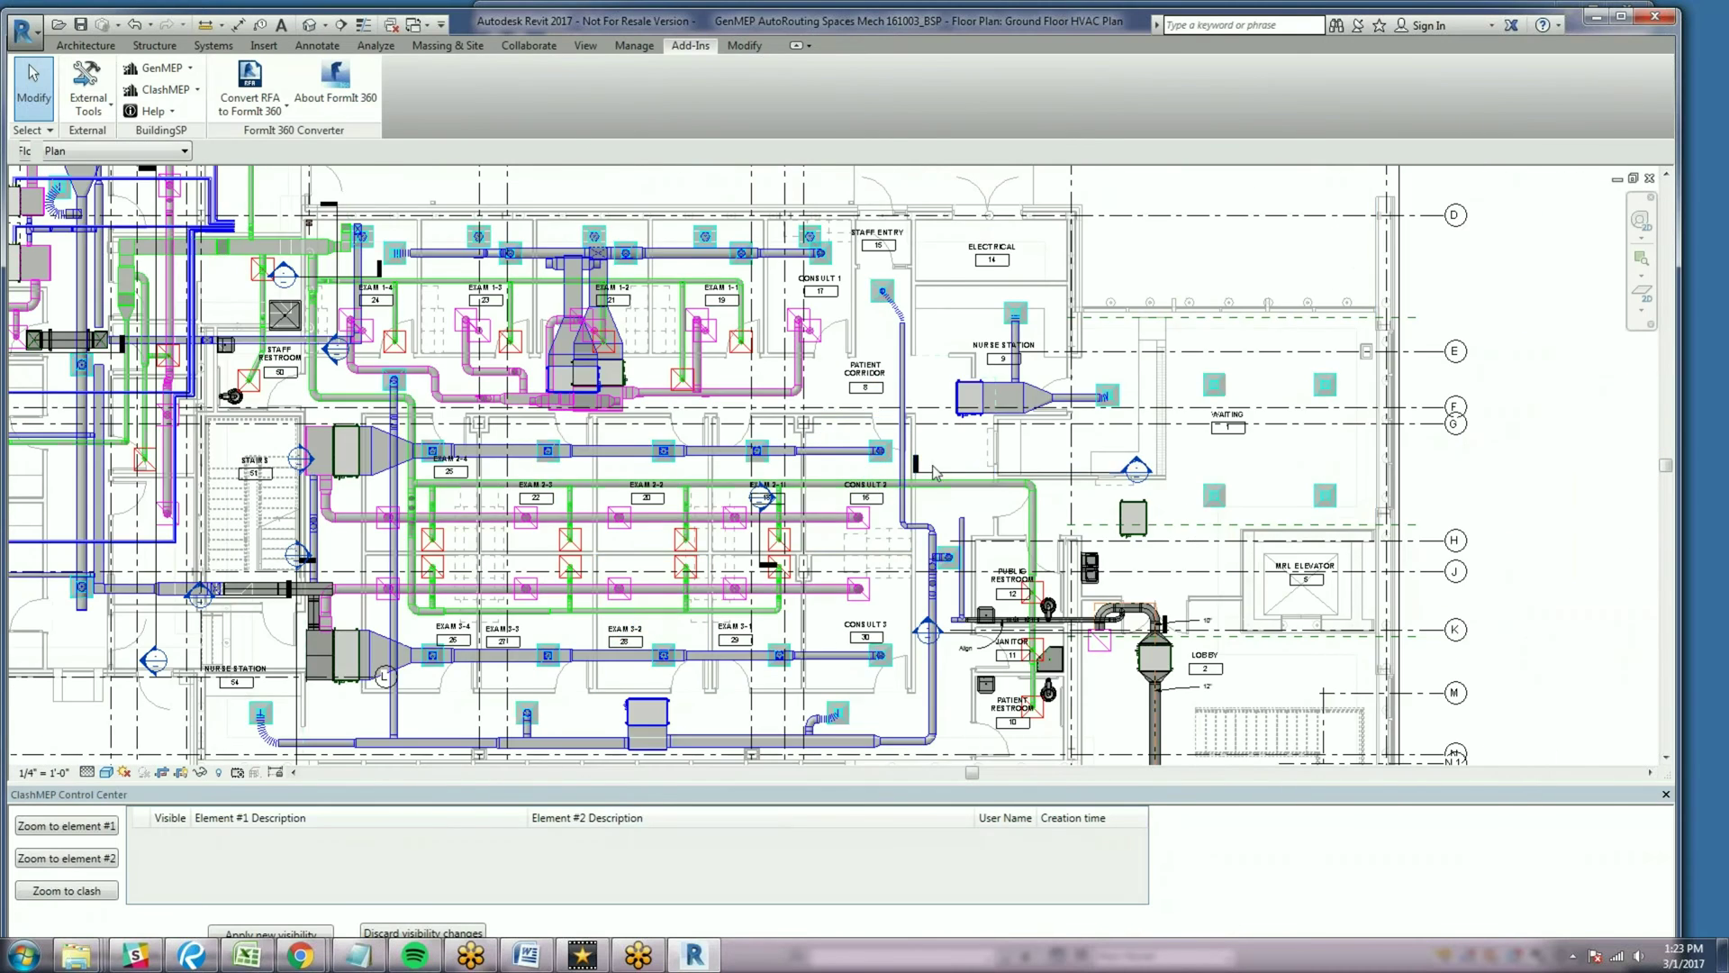
scroll(950, 468, "up", 4)
scroll(821, 500, "down", 4)
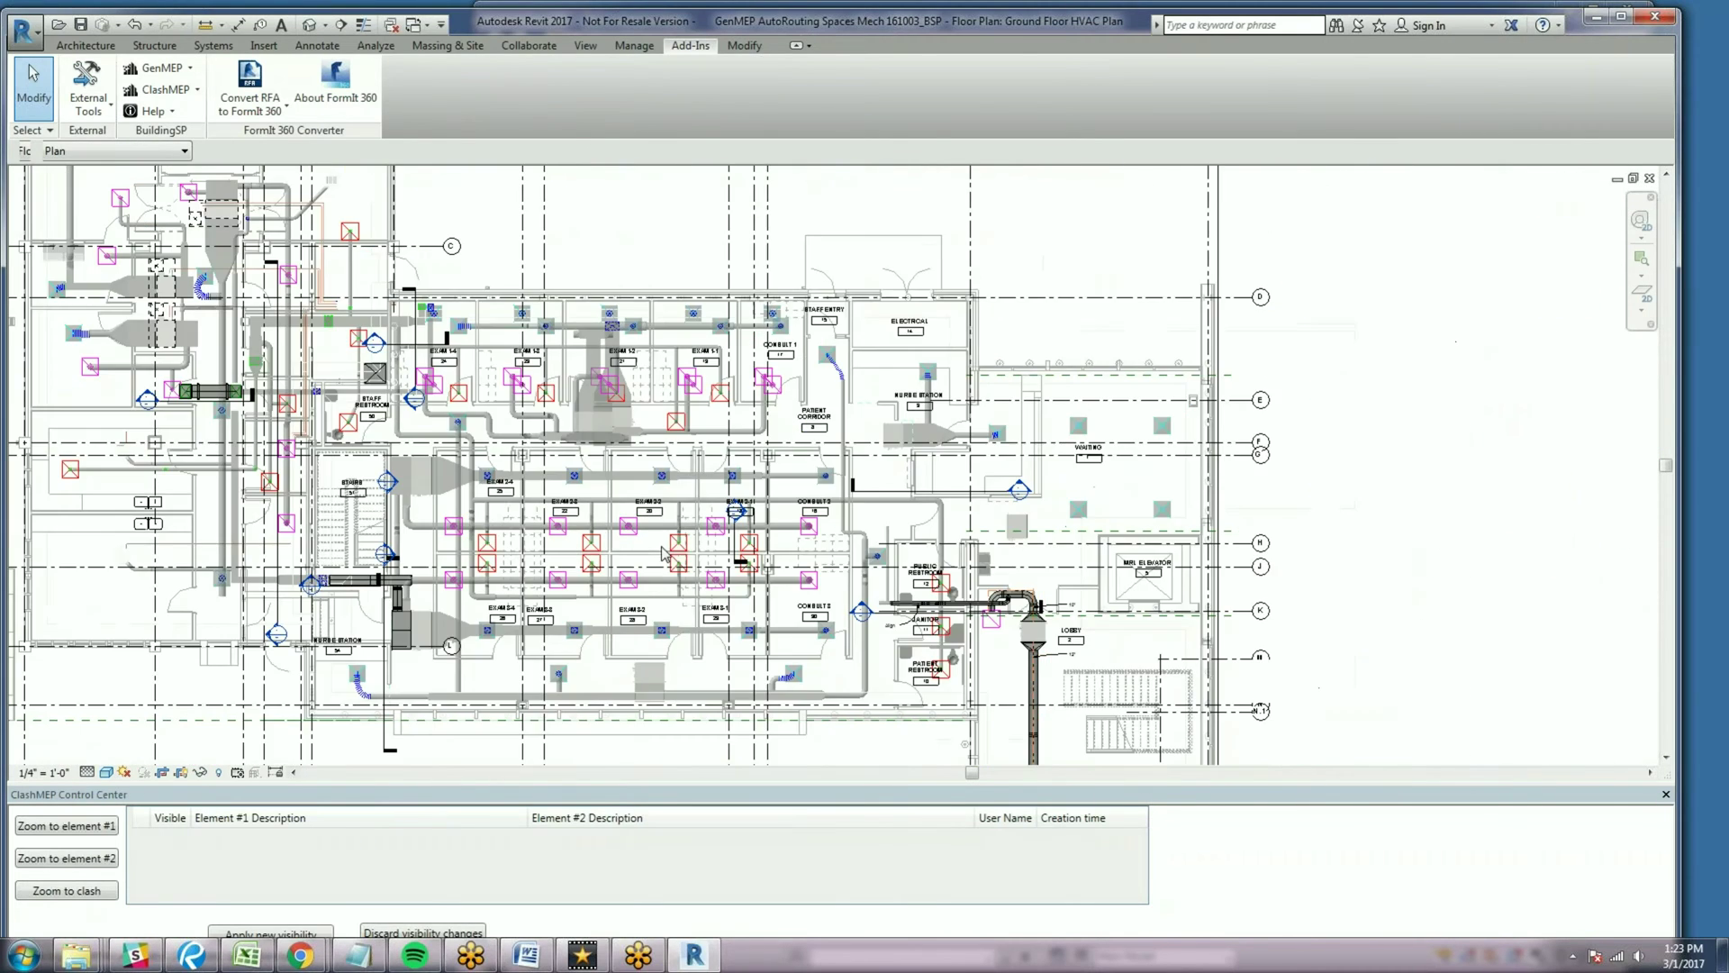
scroll(618, 560, "up", 2)
Hide the 56750_M_Systems linked model in the view's Revit Links visibility settings
key("v")
key("v")
left_click(510, 291)
left_click(51, 403)
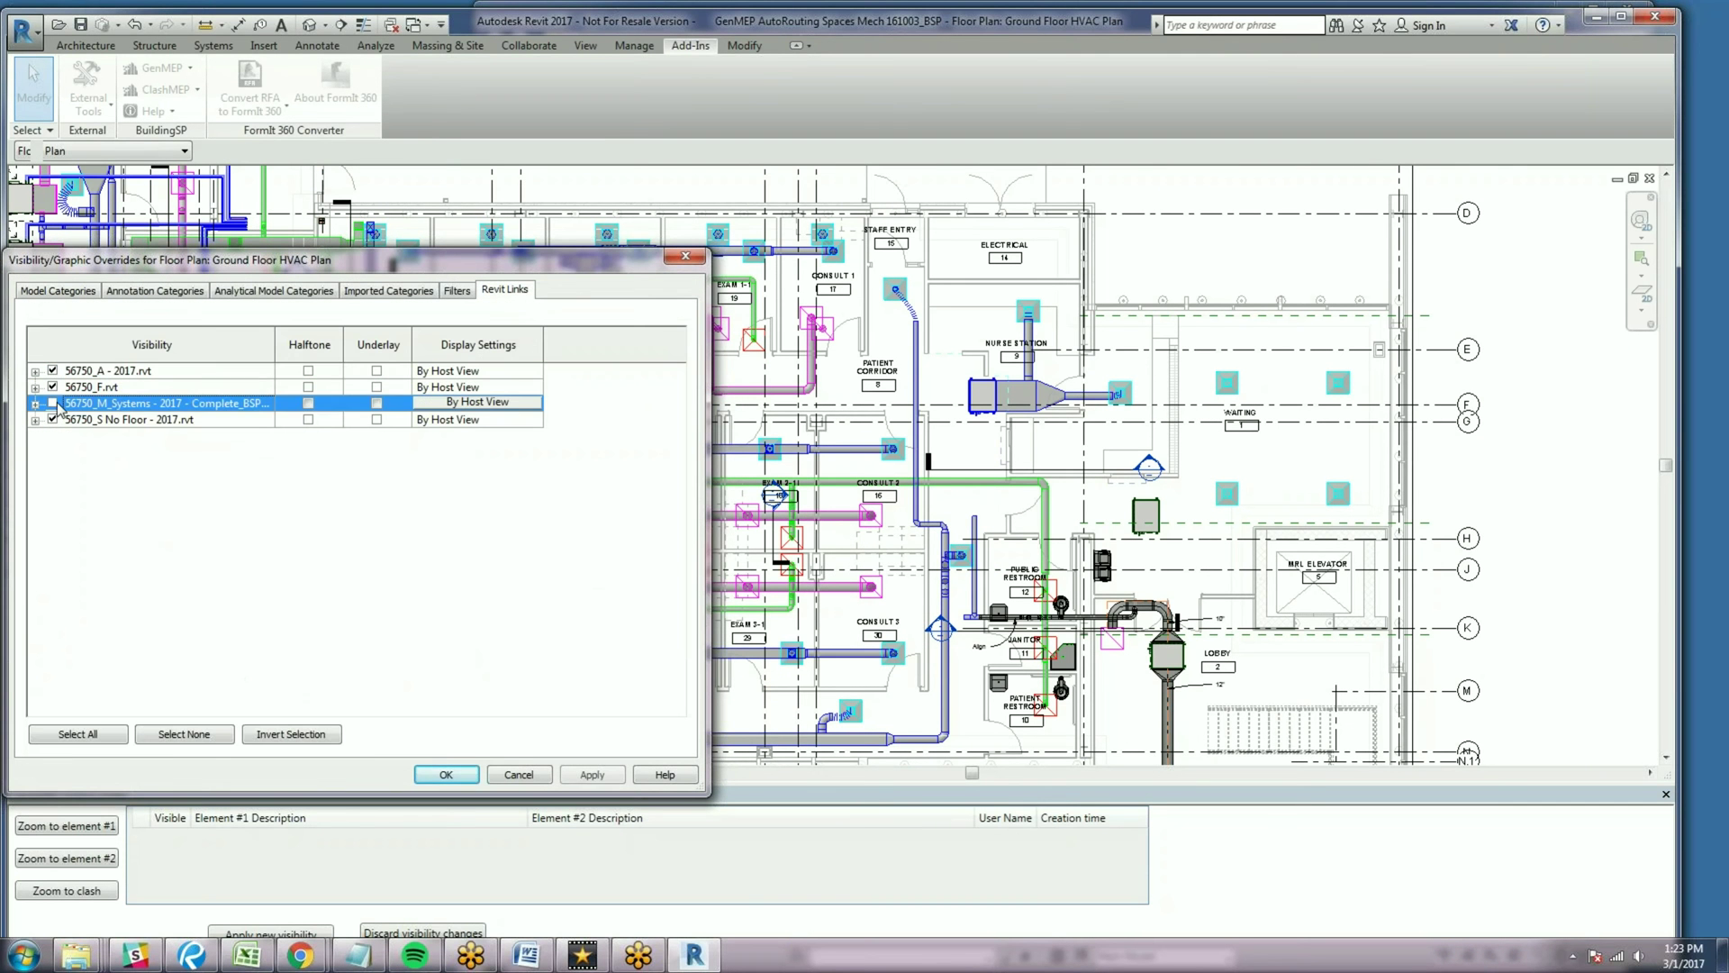
left_click(450, 769)
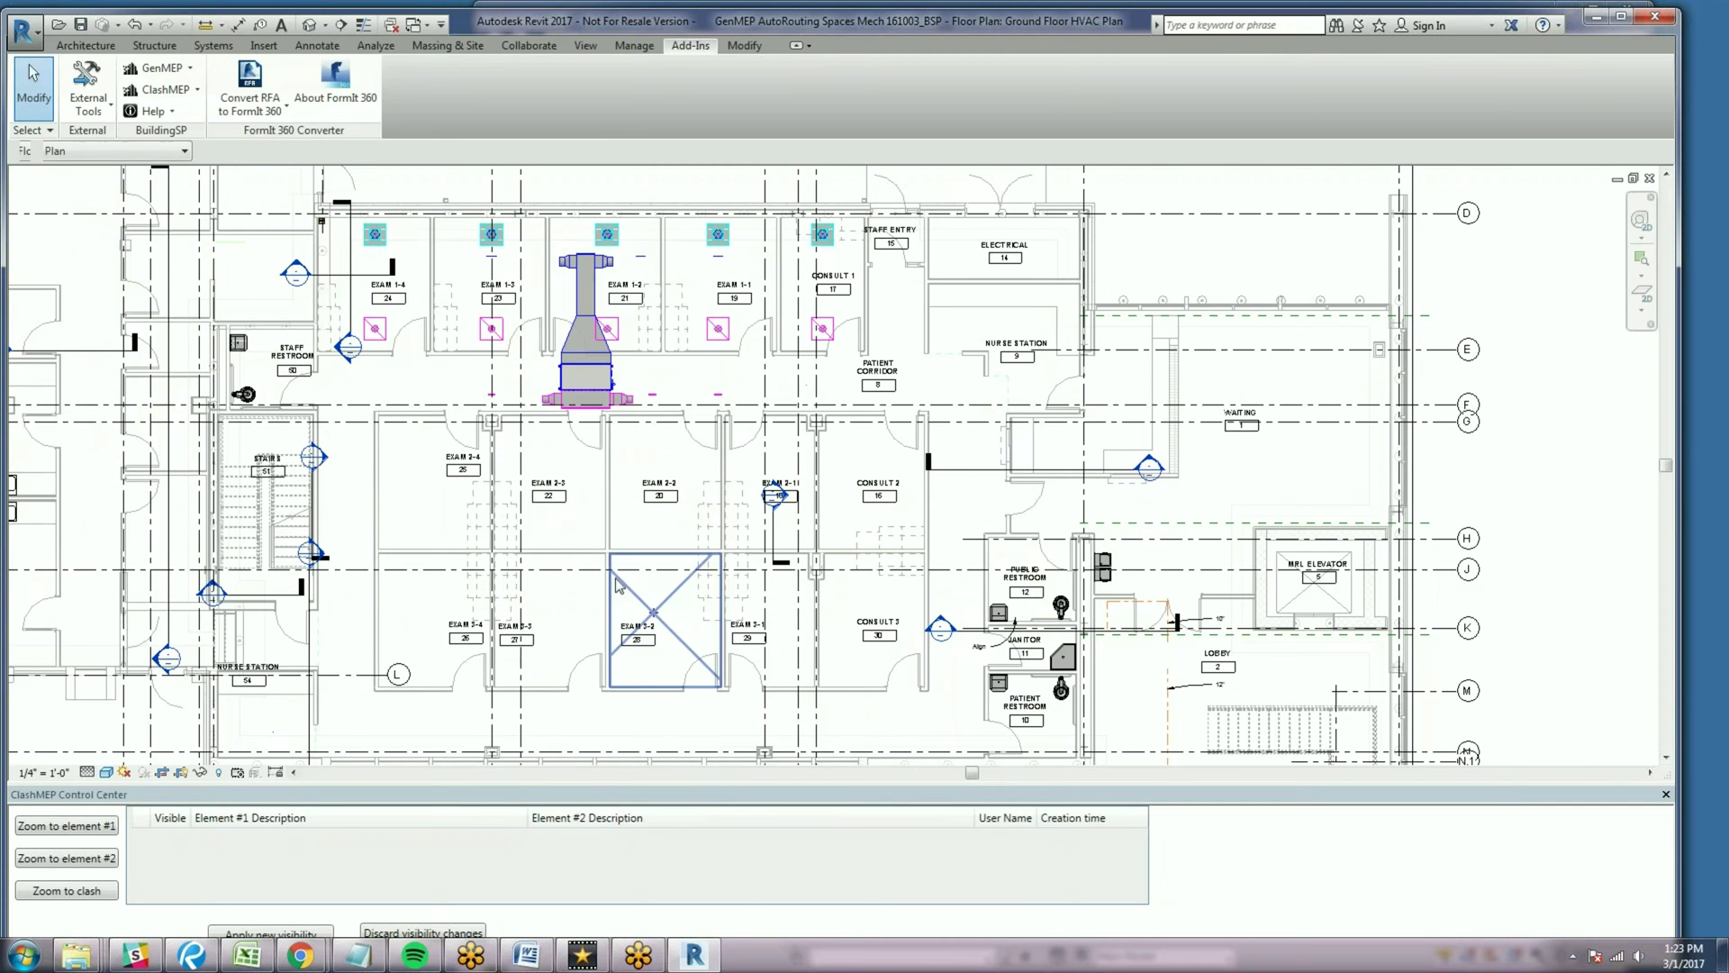
Draw a 12" x 4" ladder cable tray at 9'9" offset in a U: down, across, and back up
left_click(213, 46)
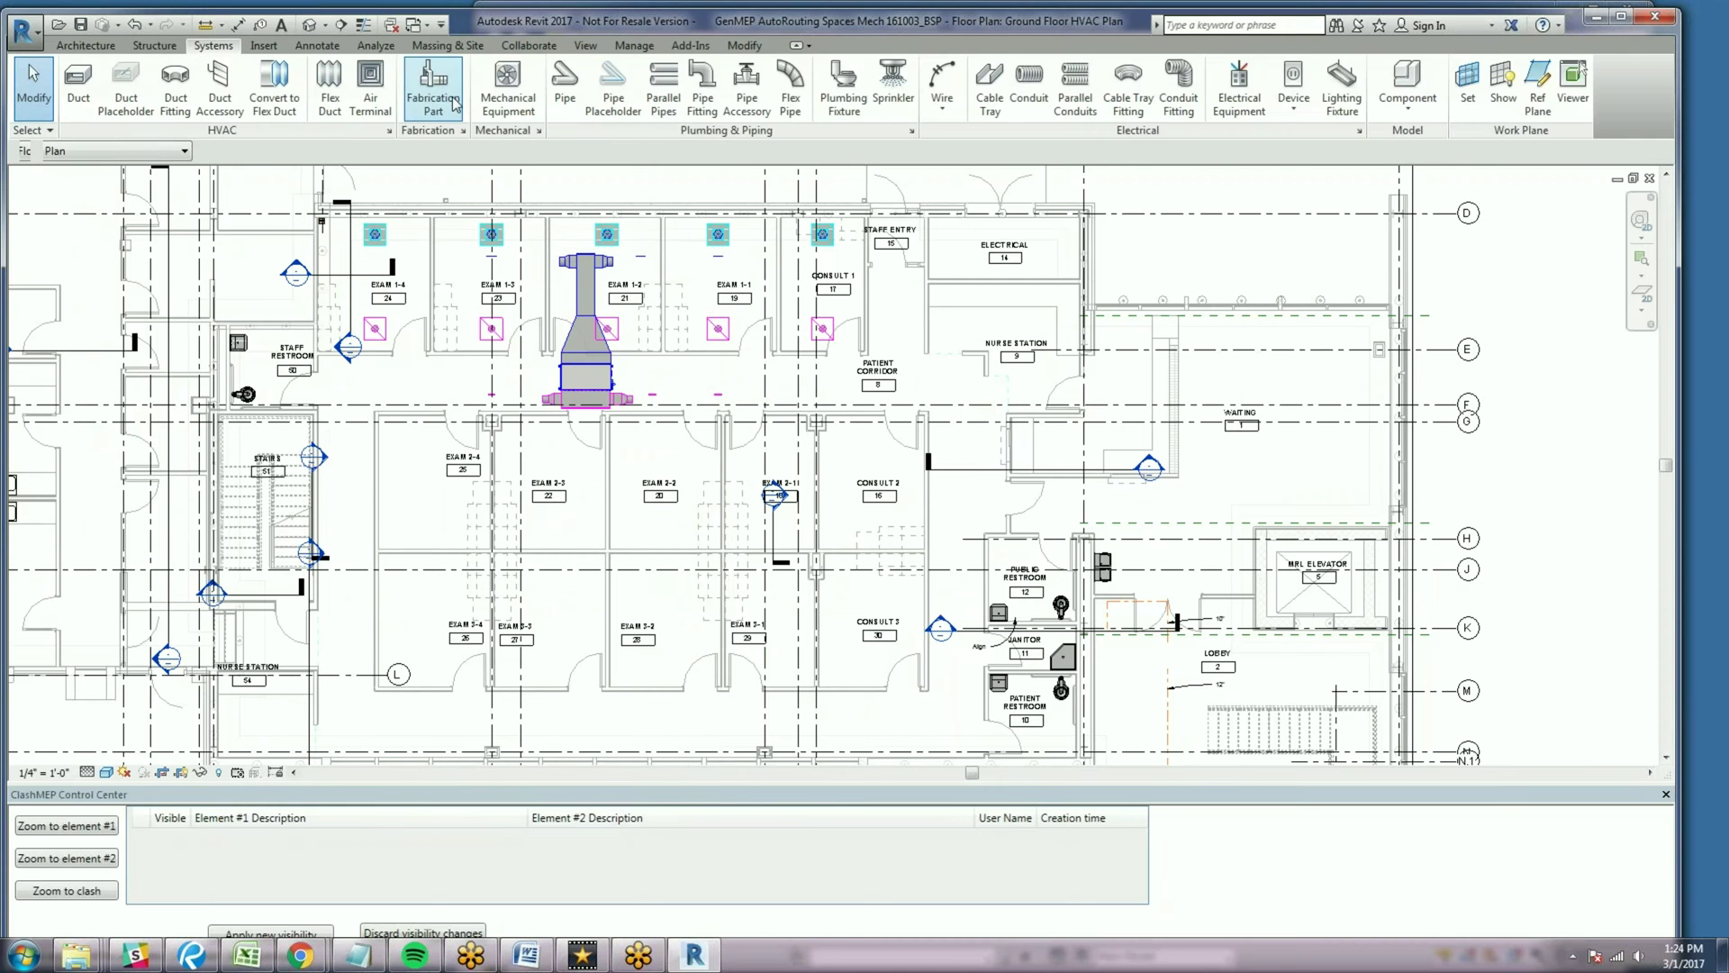
left_click(987, 95)
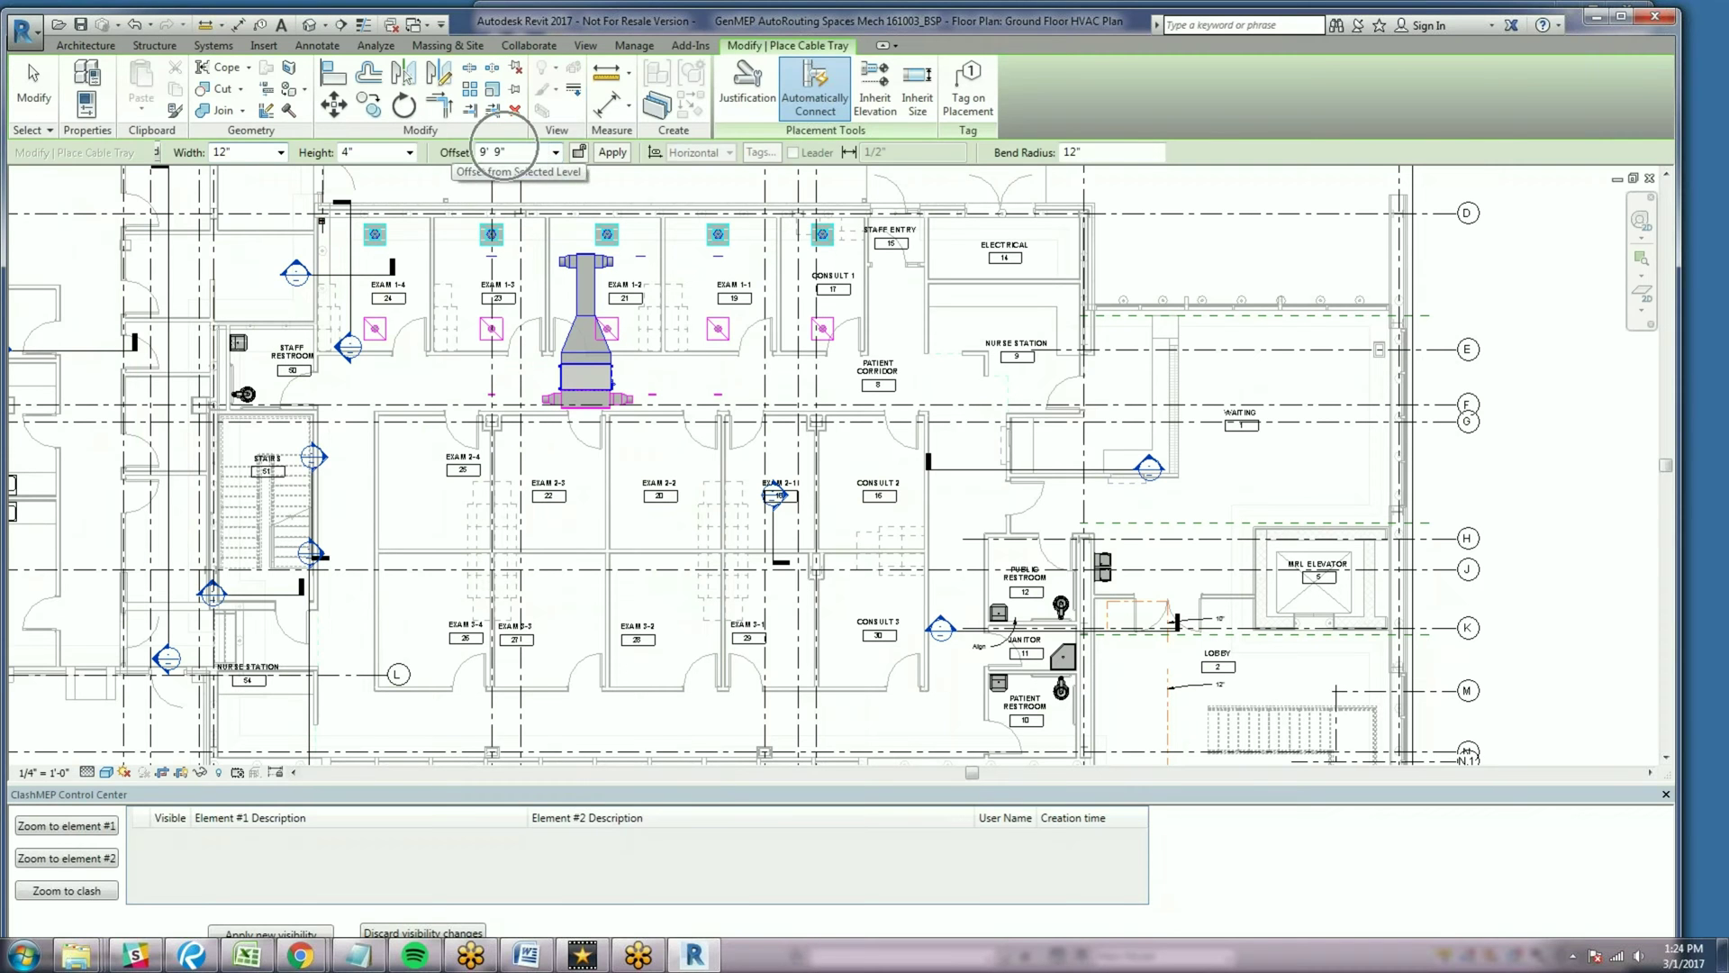
left_click(329, 365)
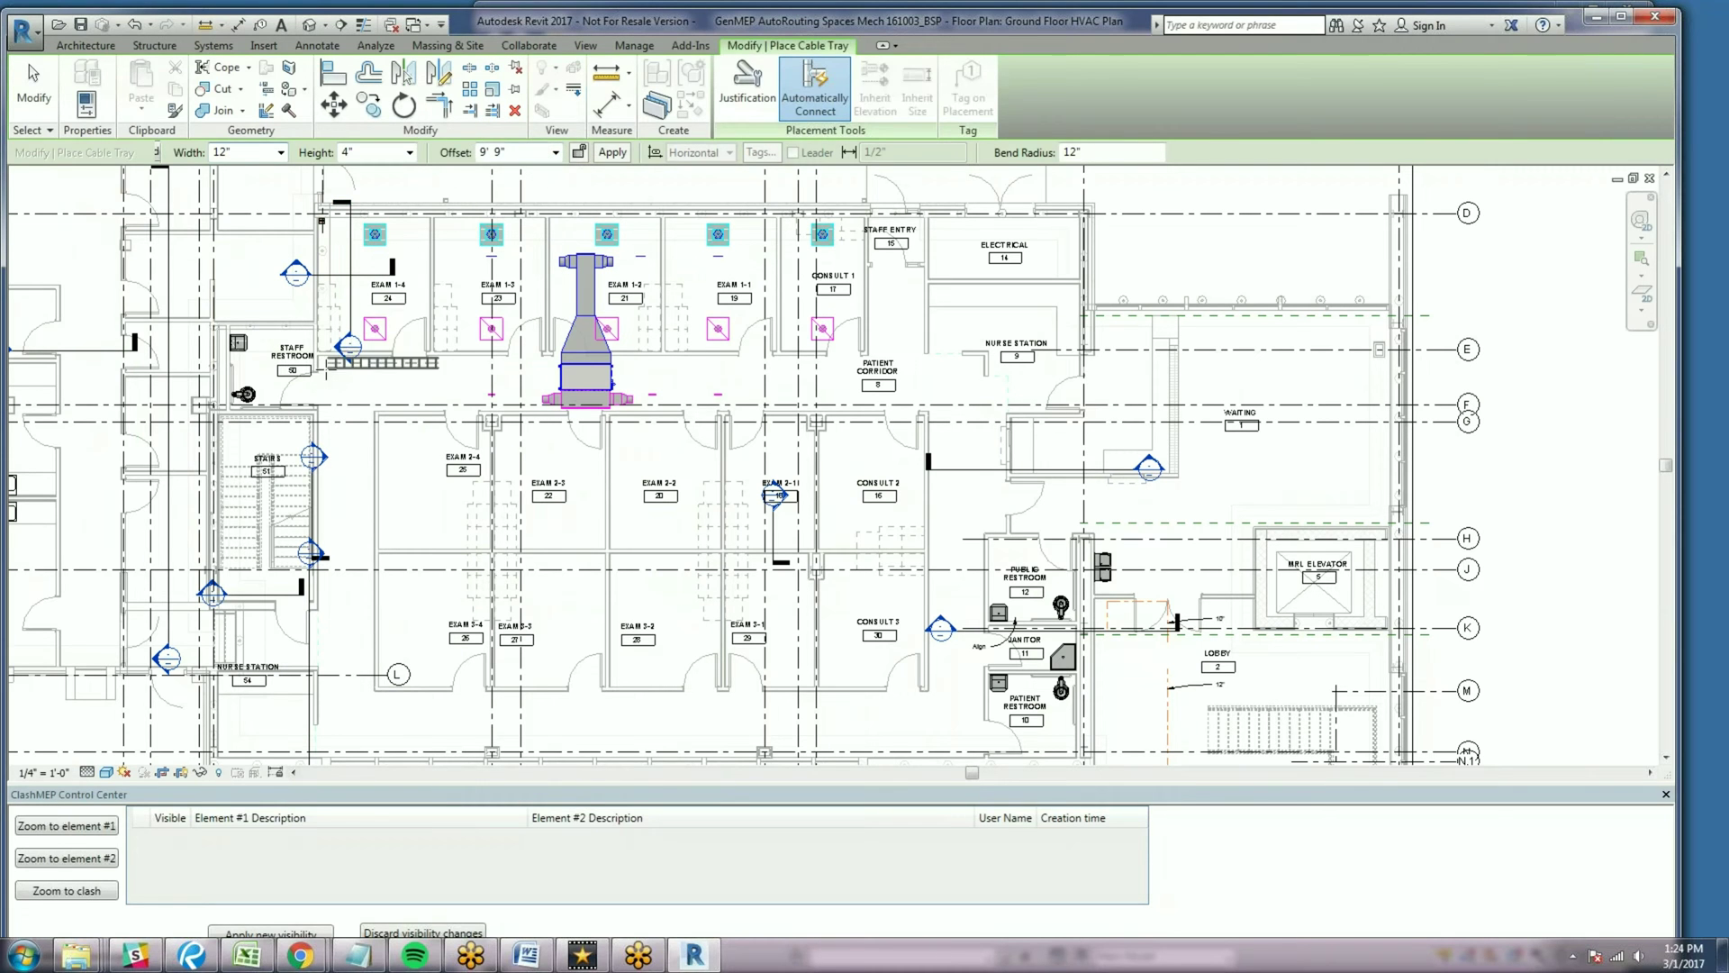
left_click(328, 712)
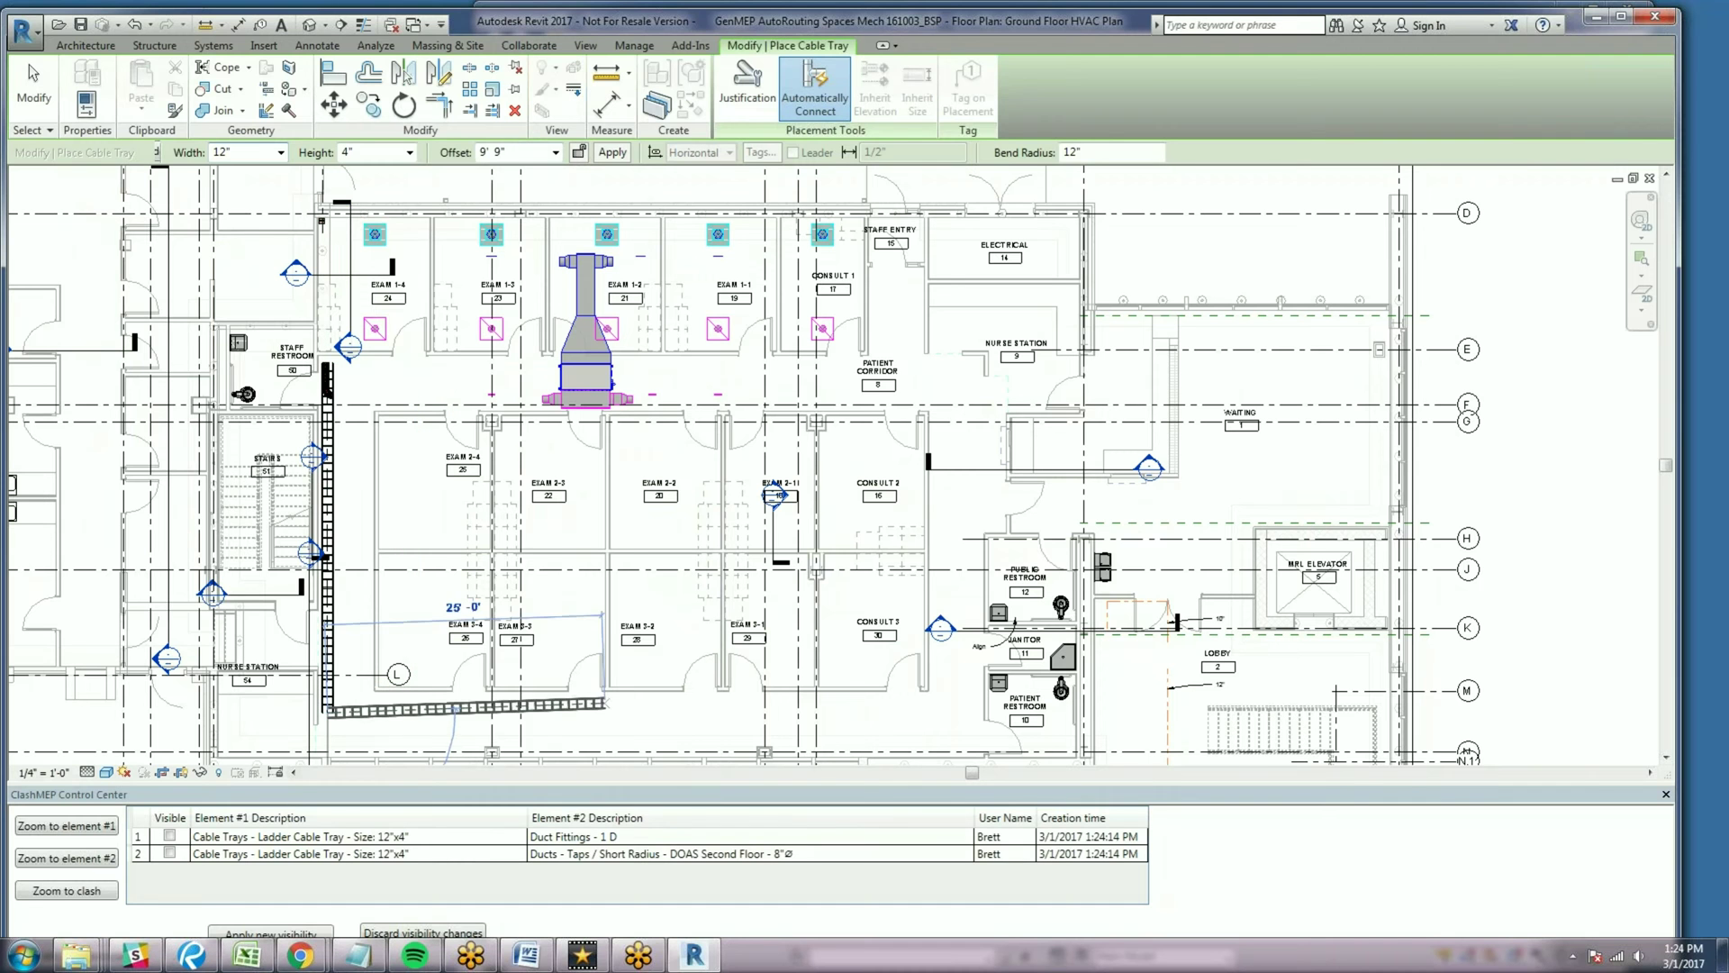
left_click(943, 712)
left_click(948, 363)
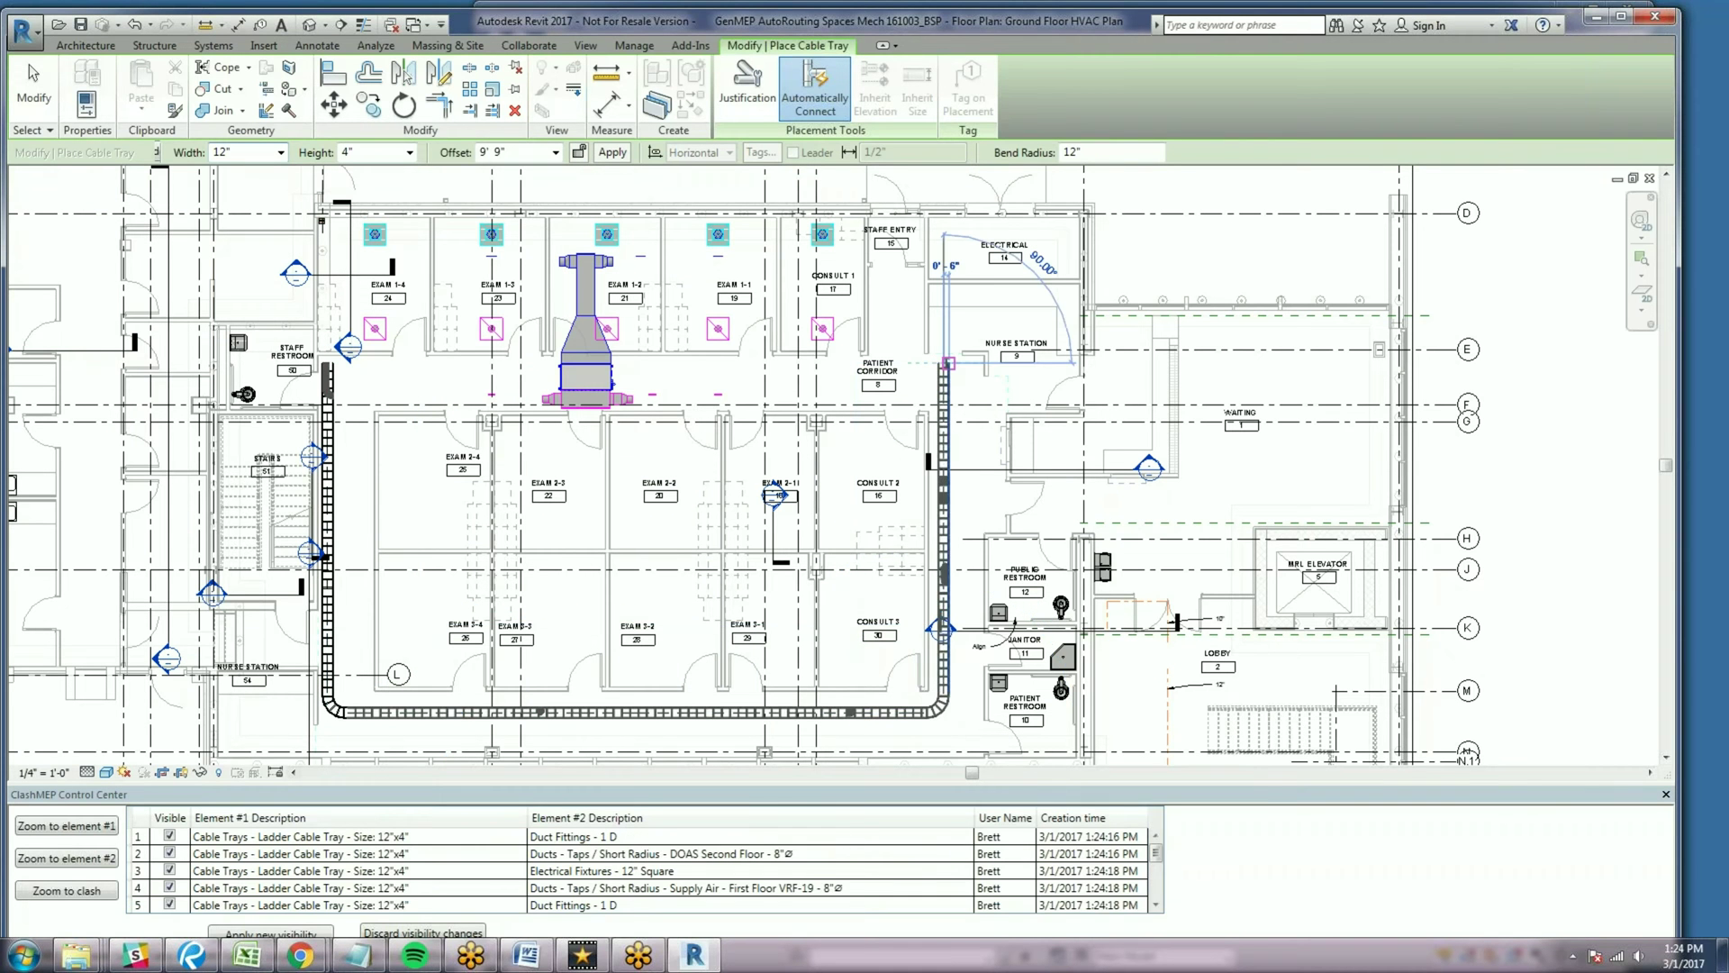
key("Escape")
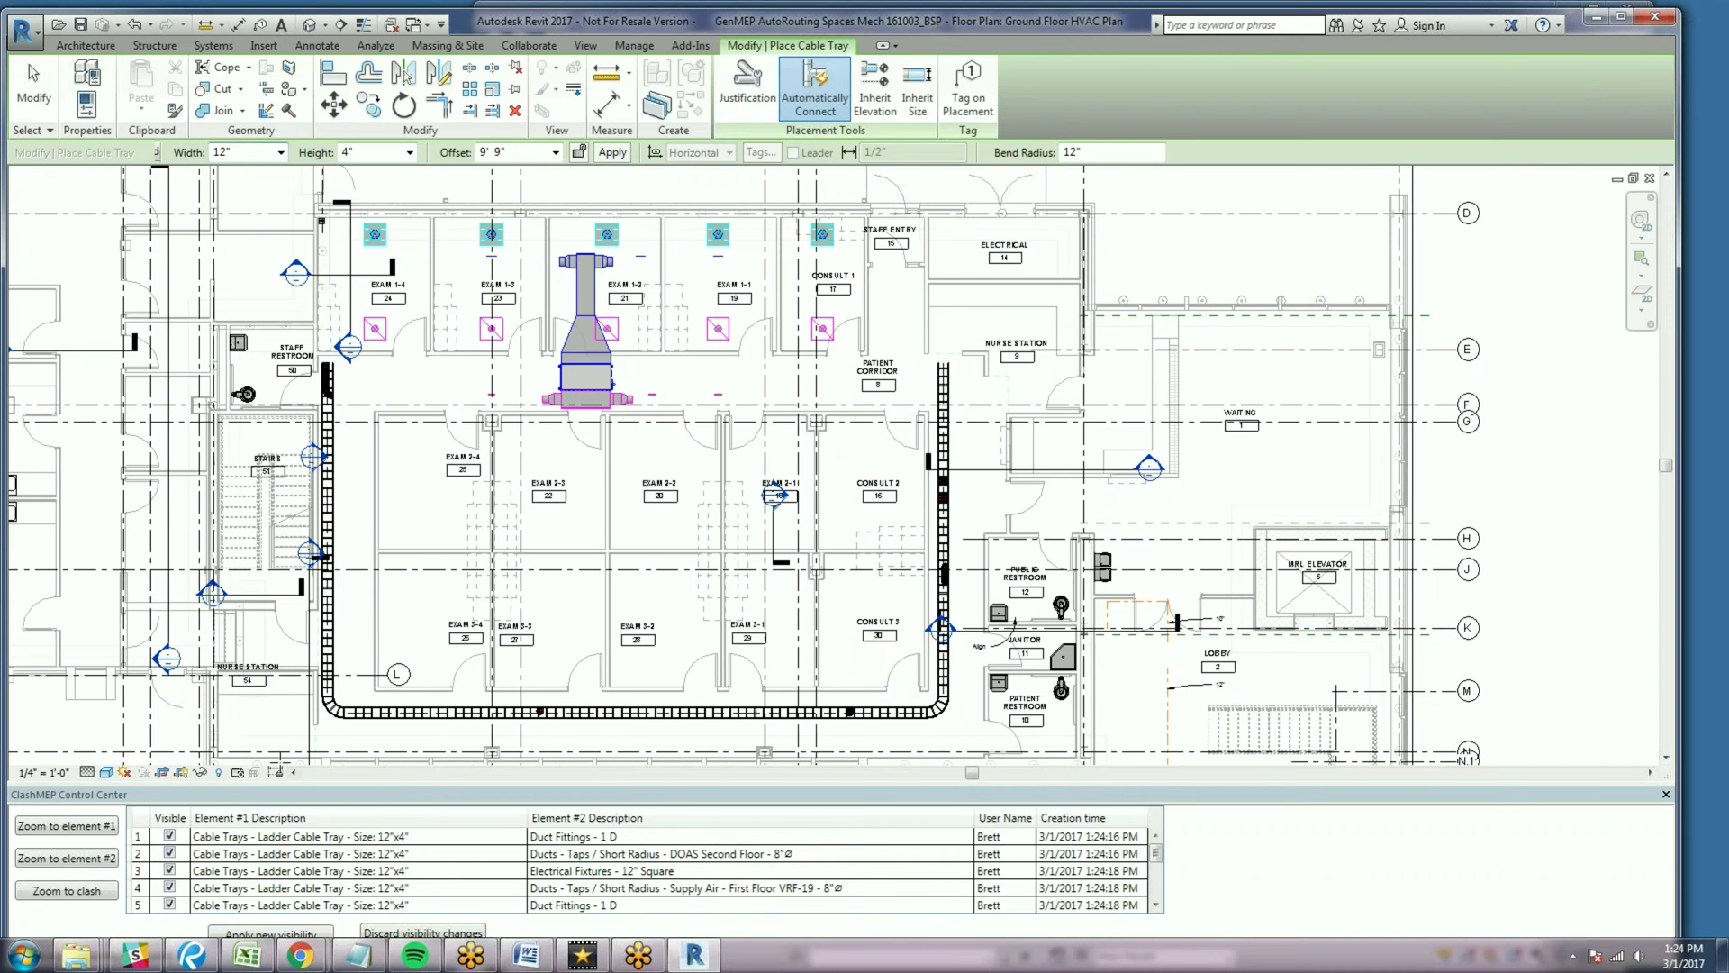
Exit tray placement and zoom the plan to the first clash in the ClashMEP list
left_click(290, 844)
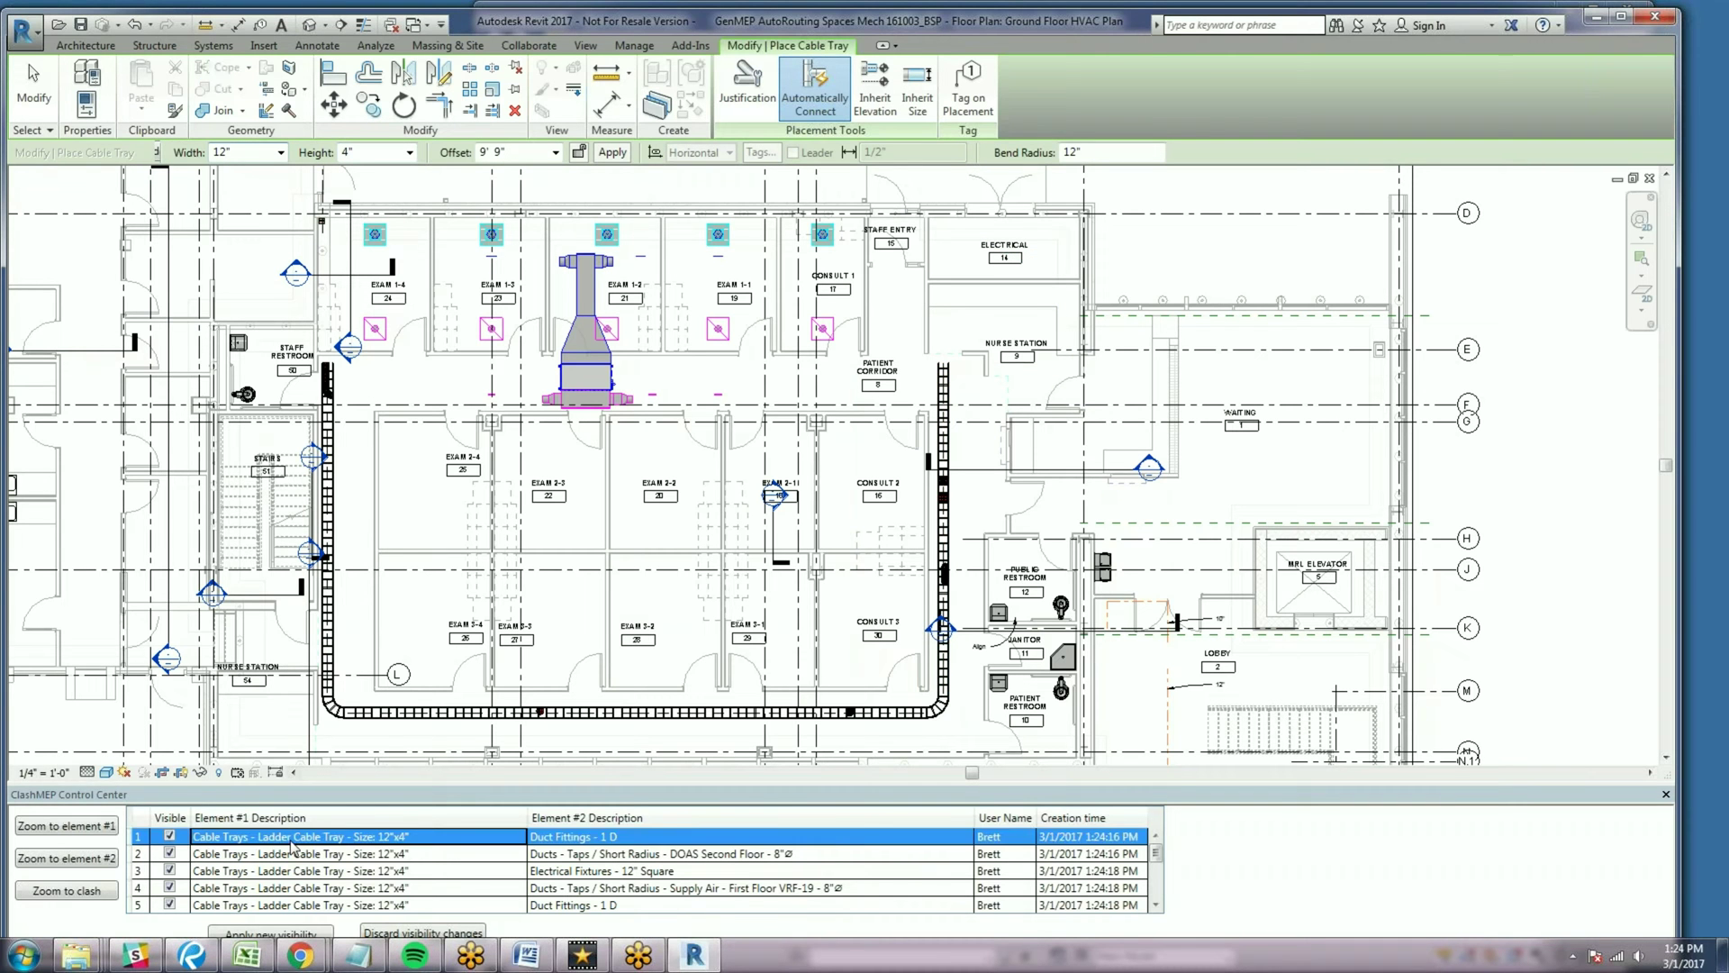
left_click(34, 88)
left_click(250, 837)
left_click(80, 892)
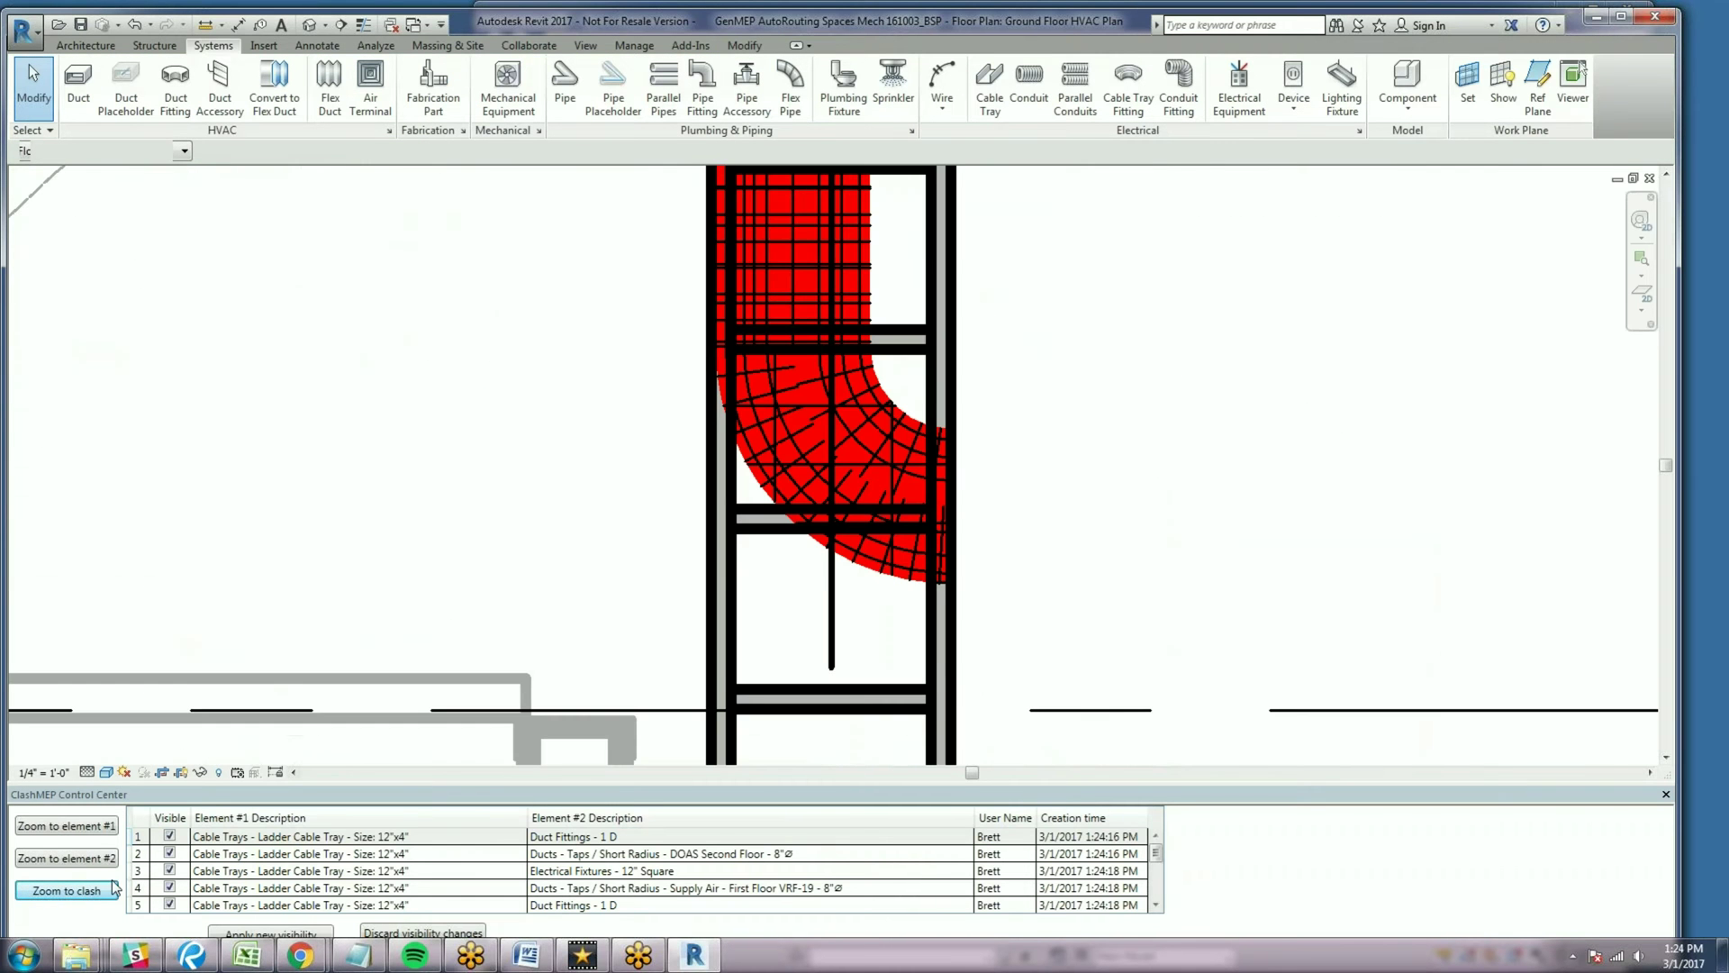
scroll(988, 515, "down", 5)
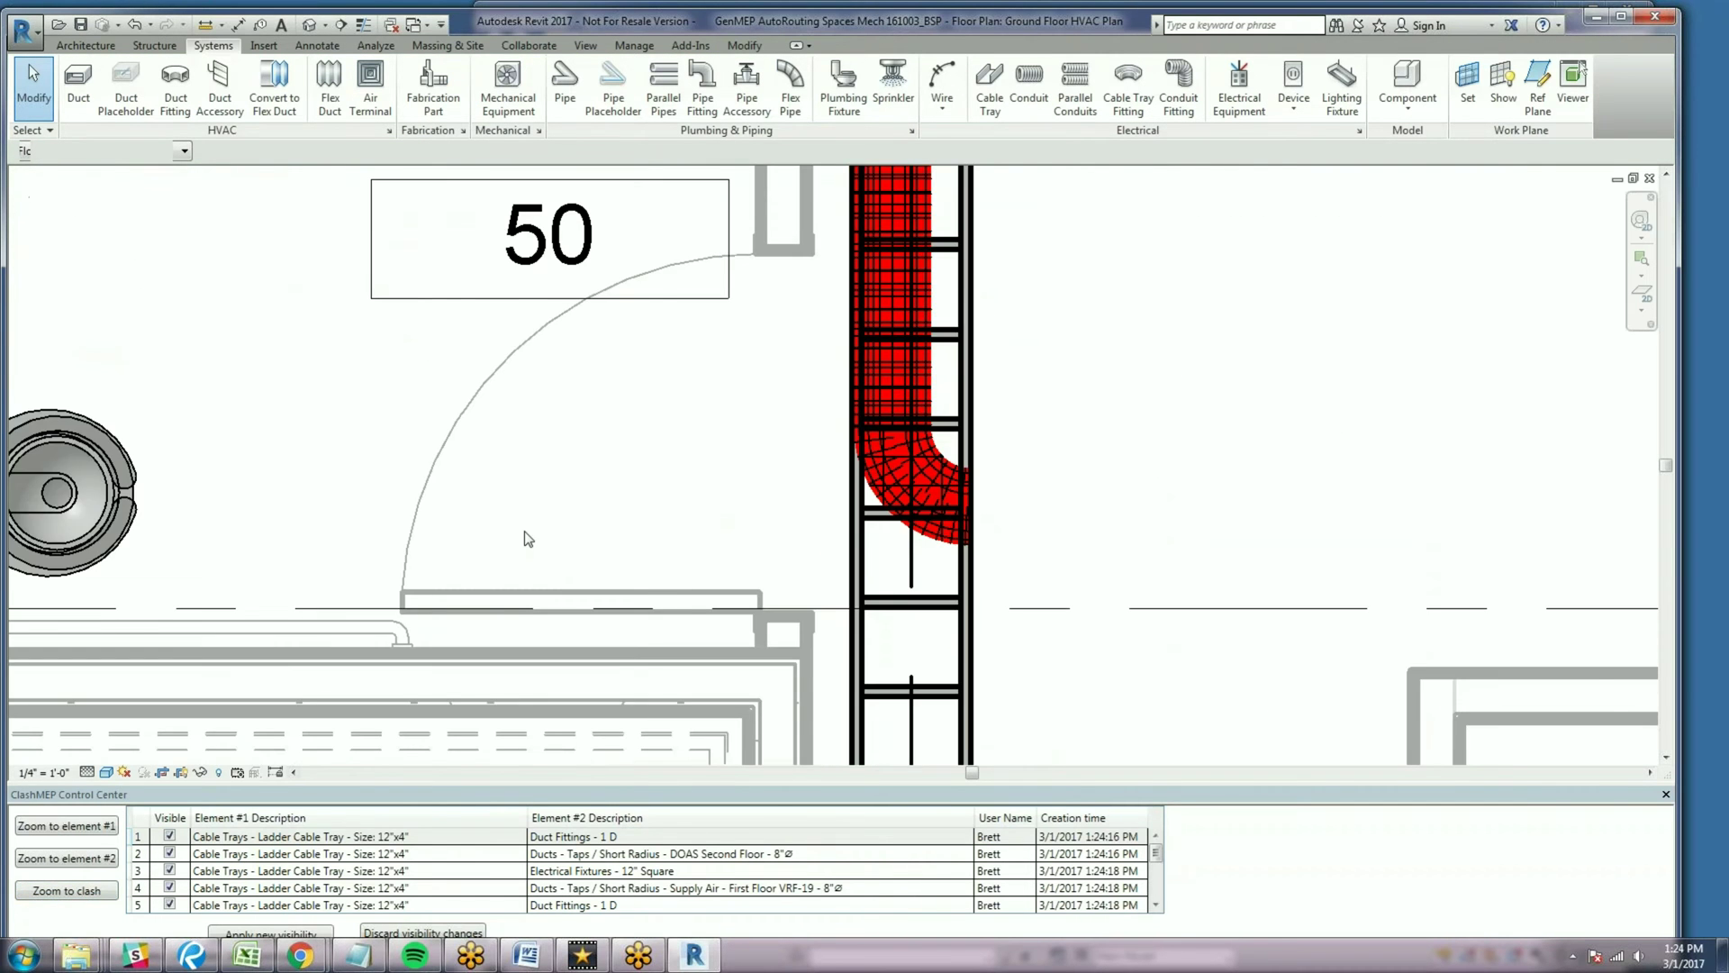
scroll(742, 467, "down", 4)
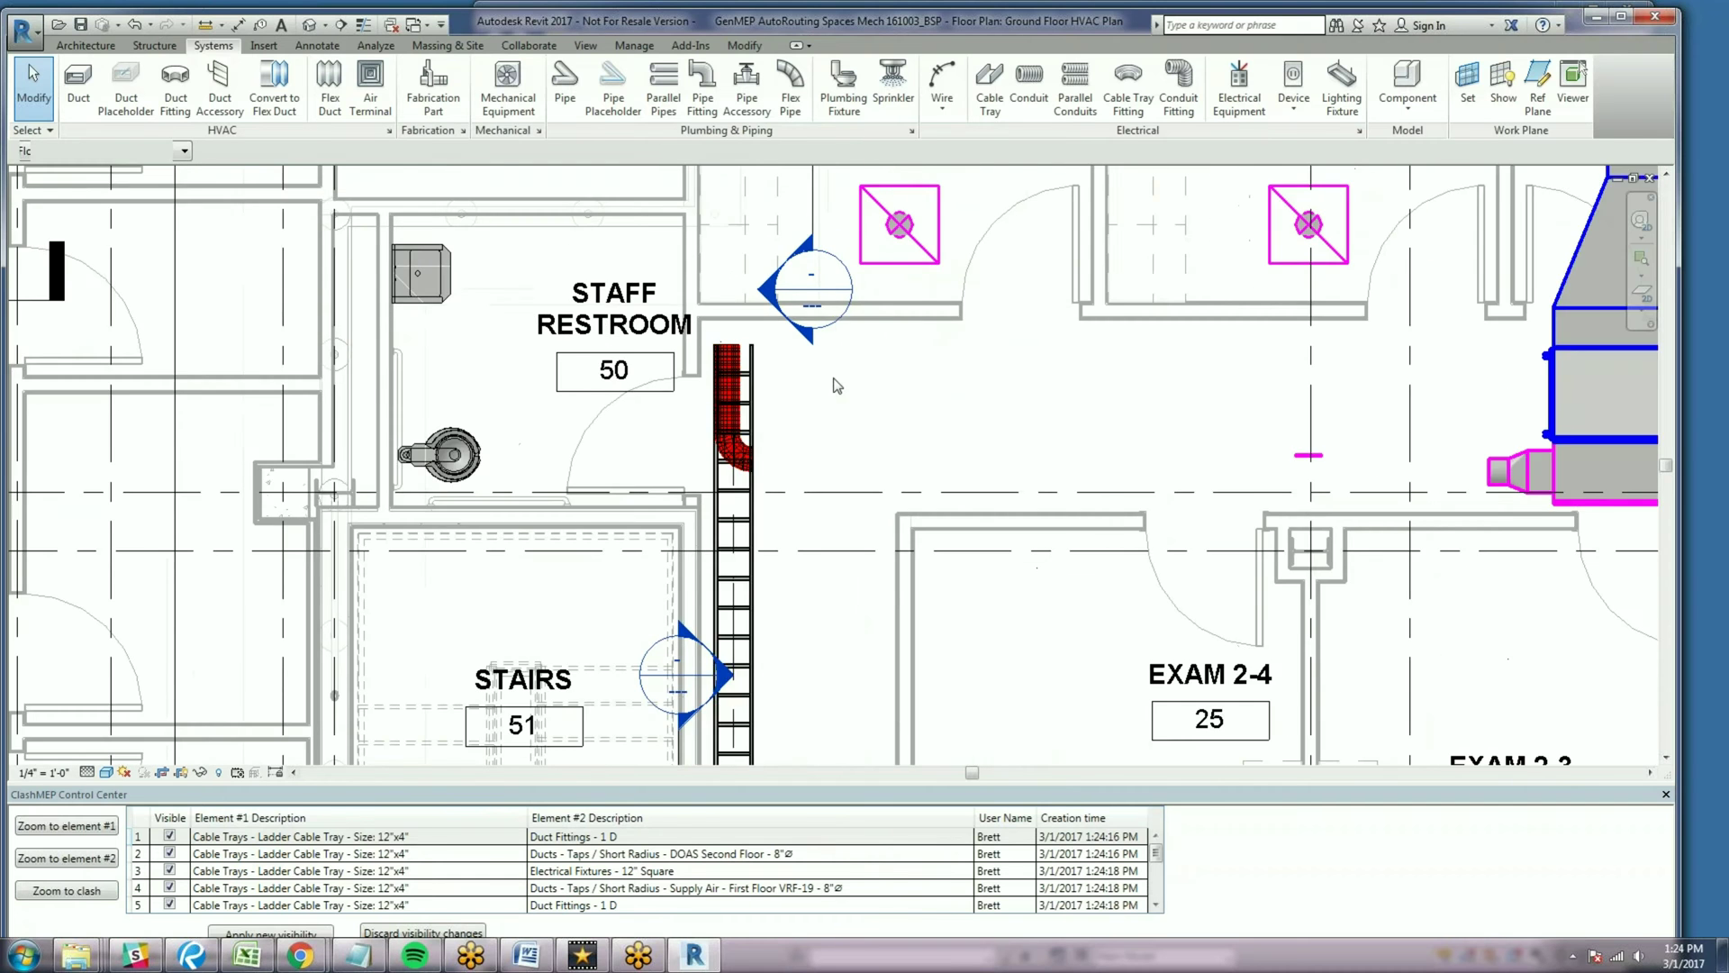
Zoom to the third, fourth and ninth clashes in turn to inspect them
left_click(283, 872)
left_click(76, 894)
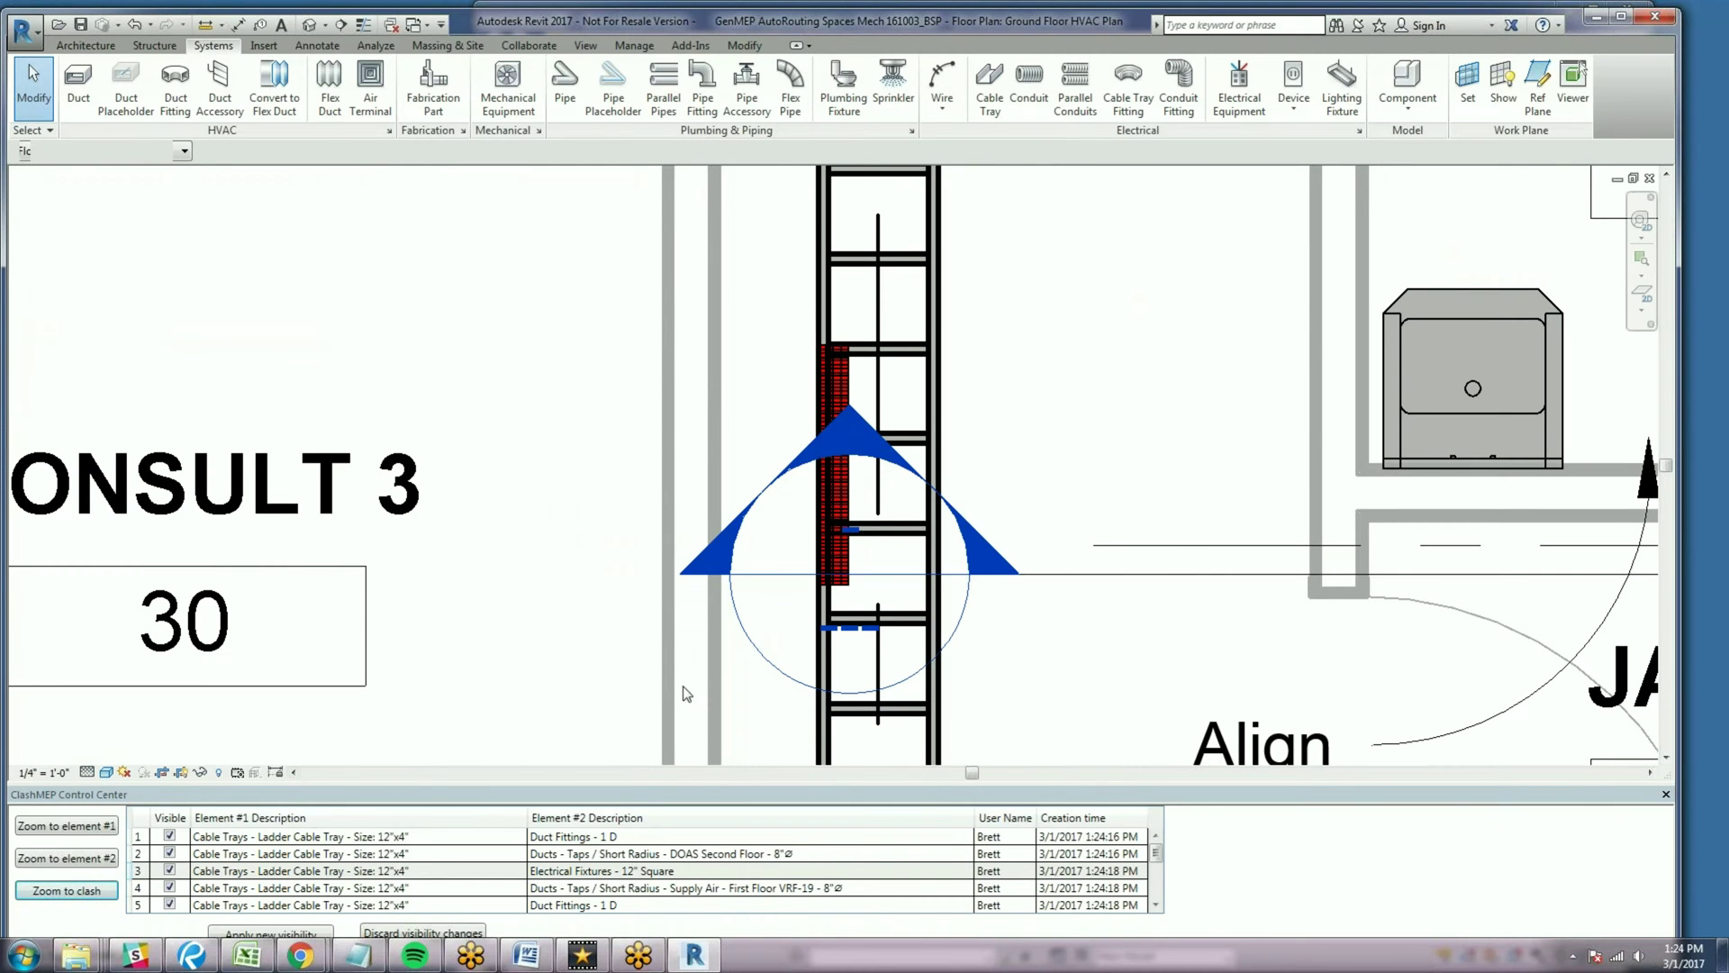
left_click(401, 888)
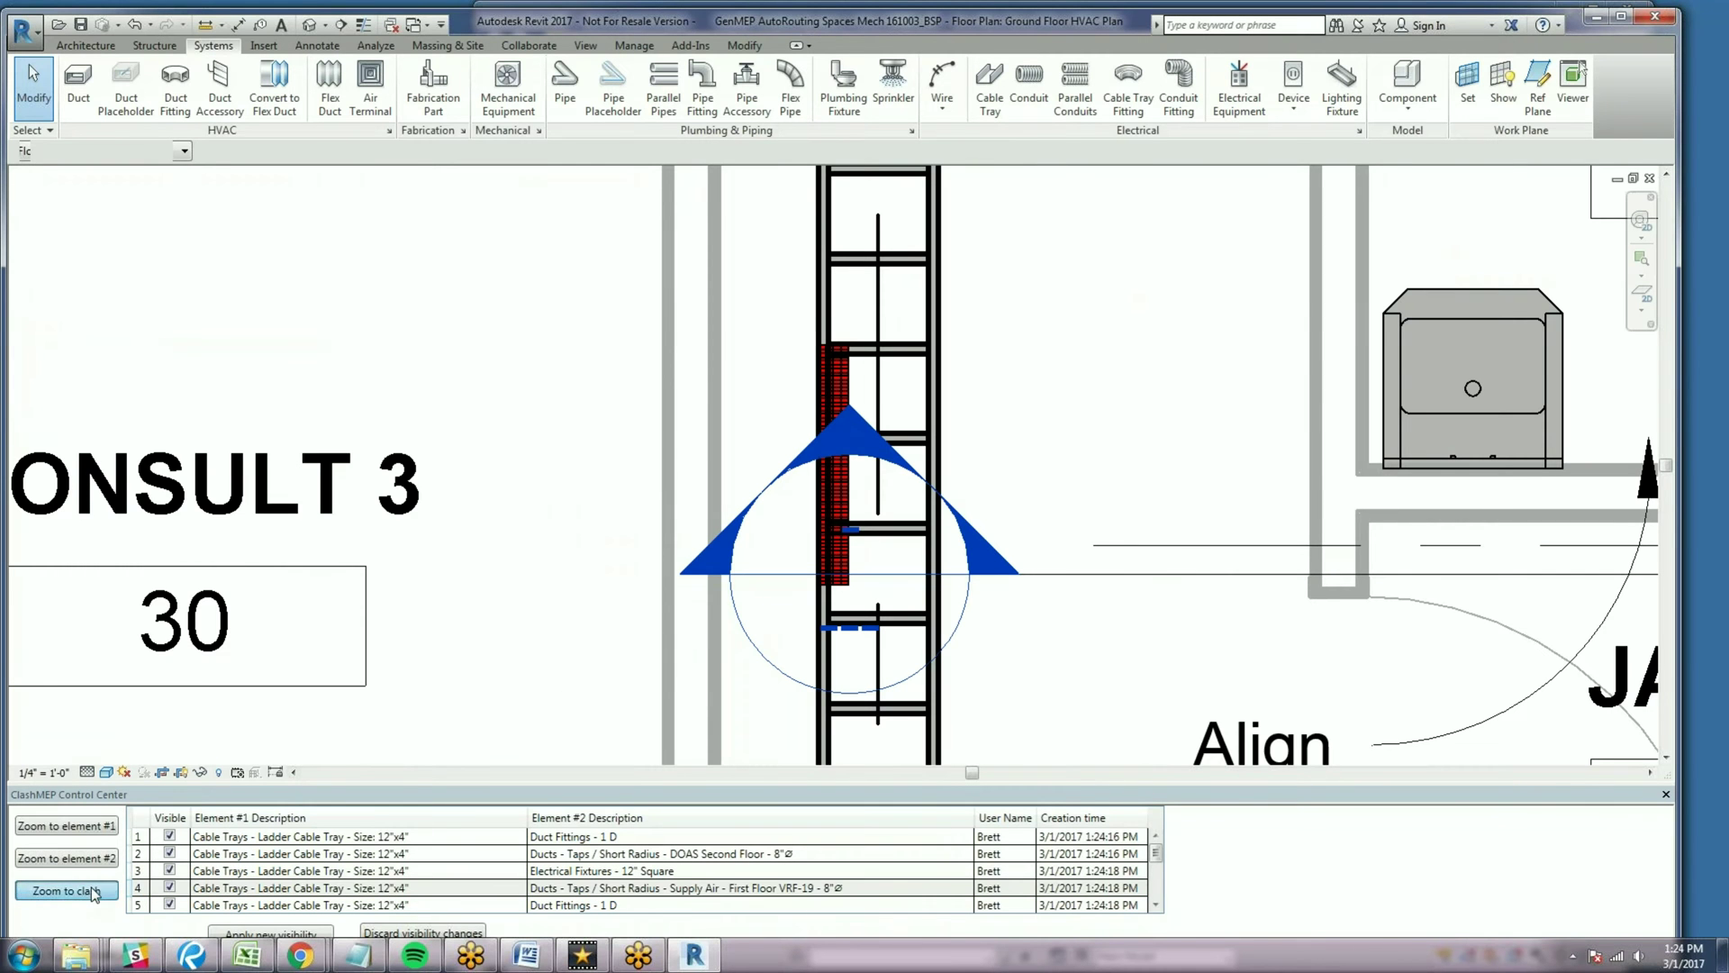
left_click(91, 891)
scroll(629, 611, "down", 5)
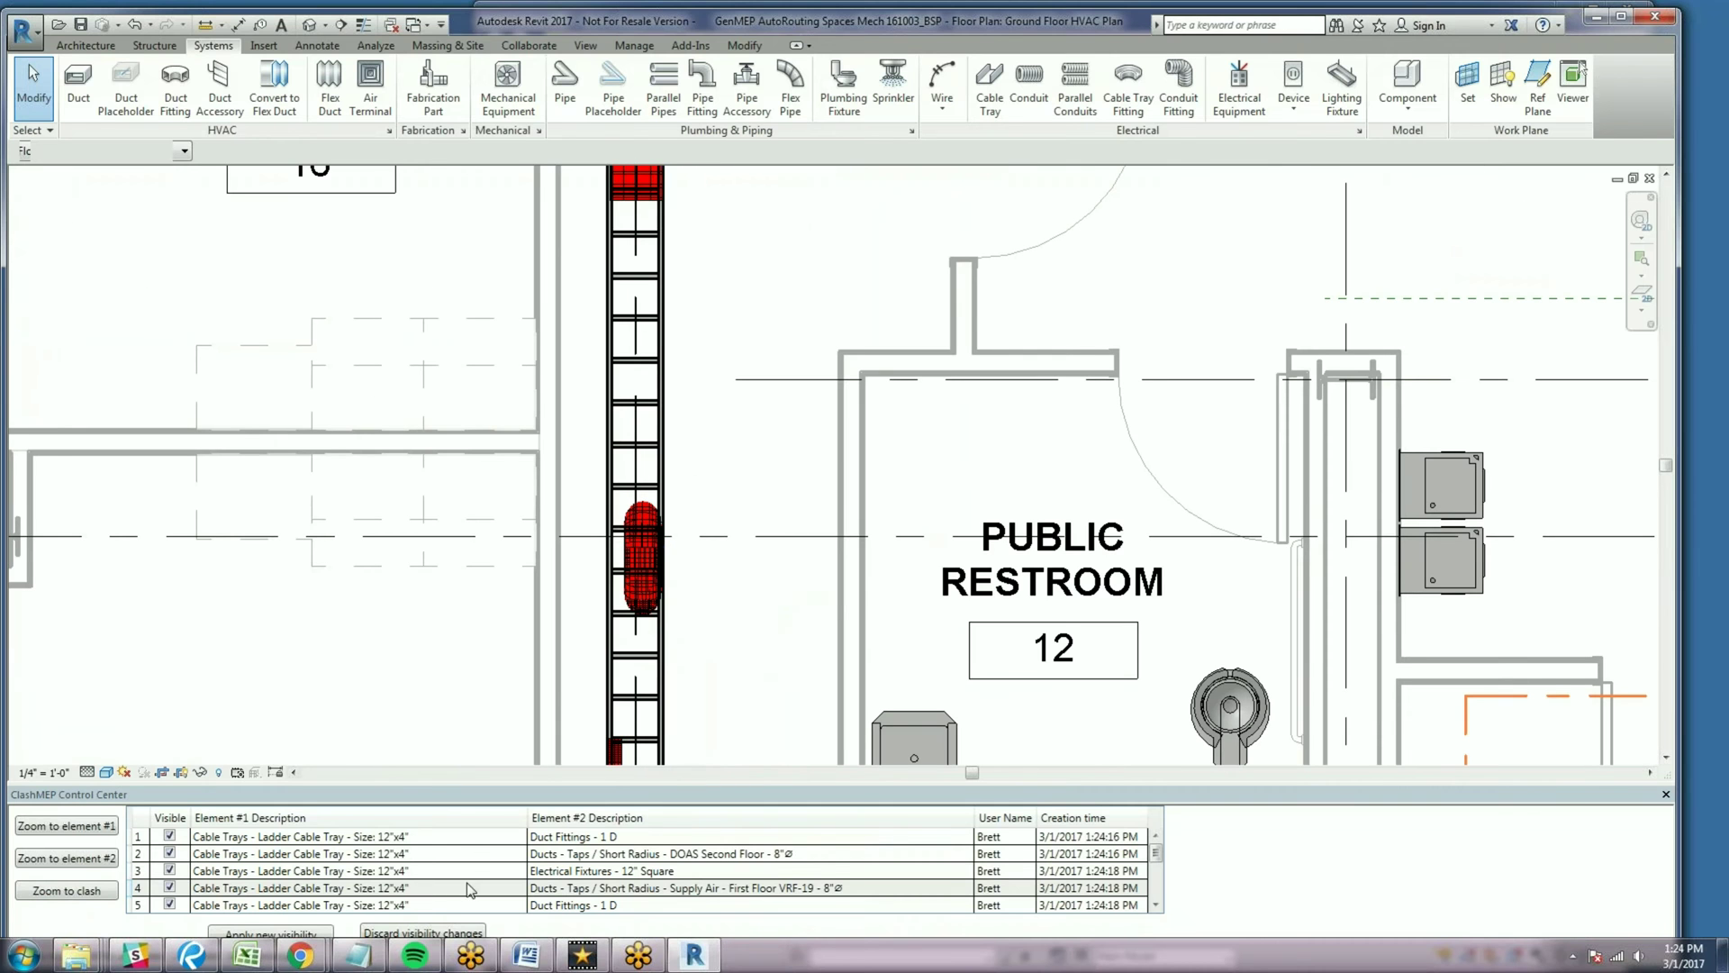
scroll(438, 907, "down", 4)
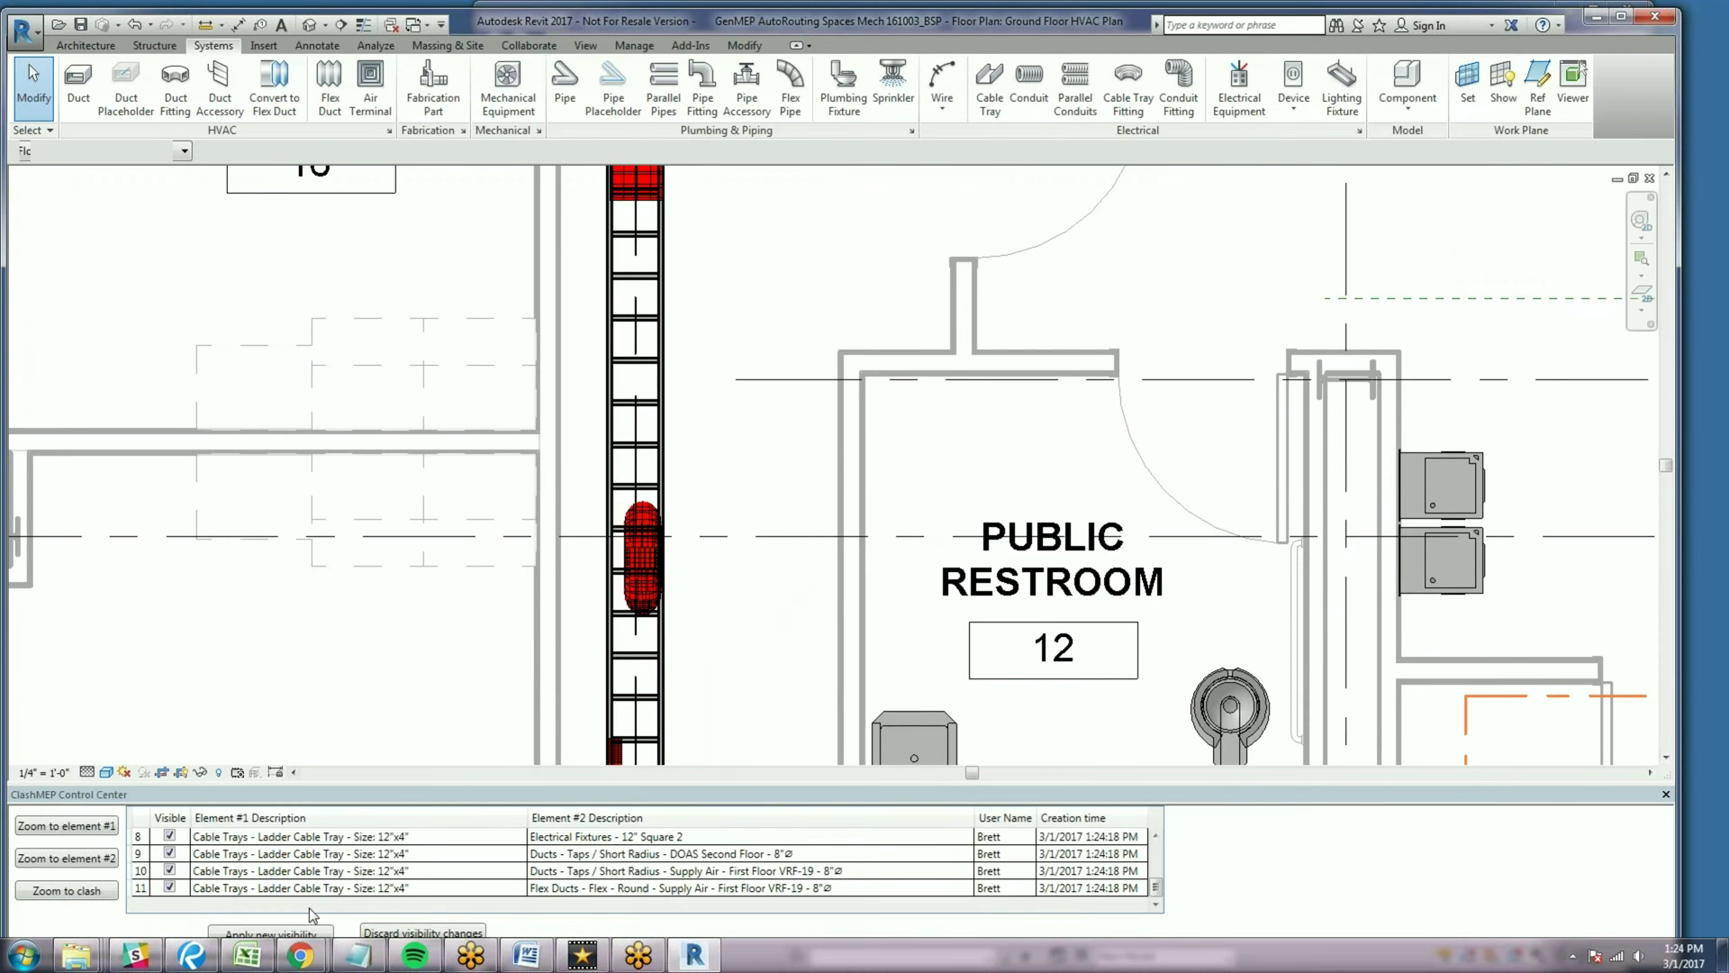
left_click(361, 857)
left_click(54, 892)
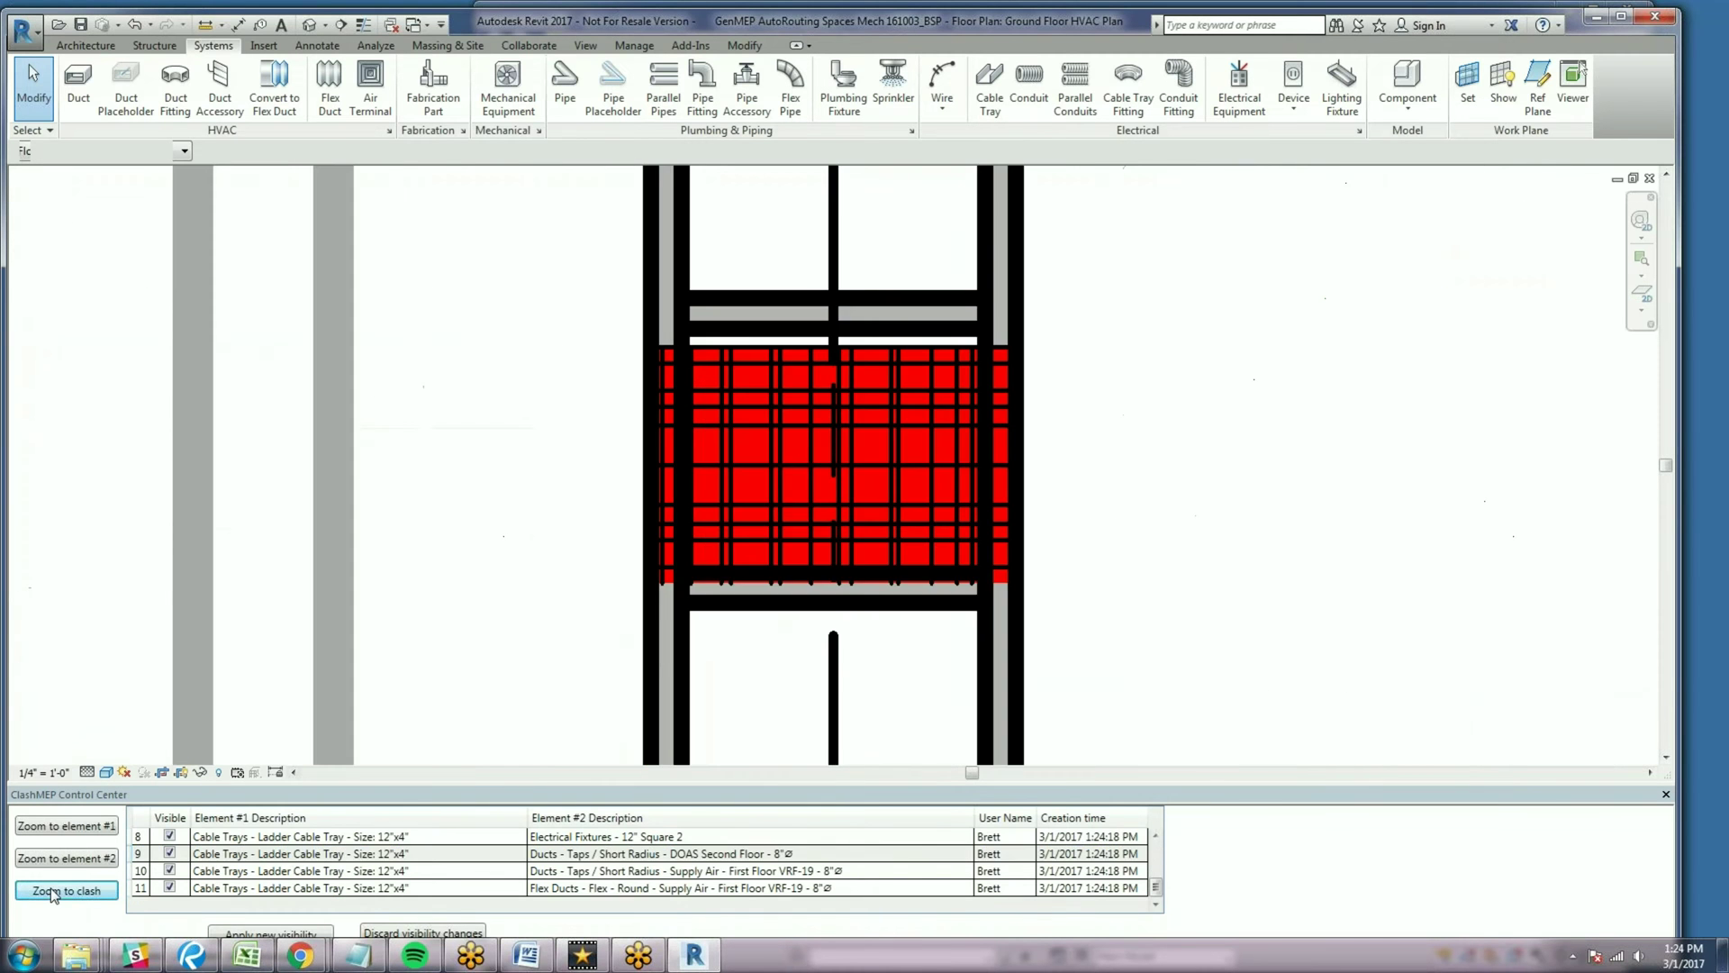
Select the left vertical cable tray run
scroll(799, 611, "down", 5)
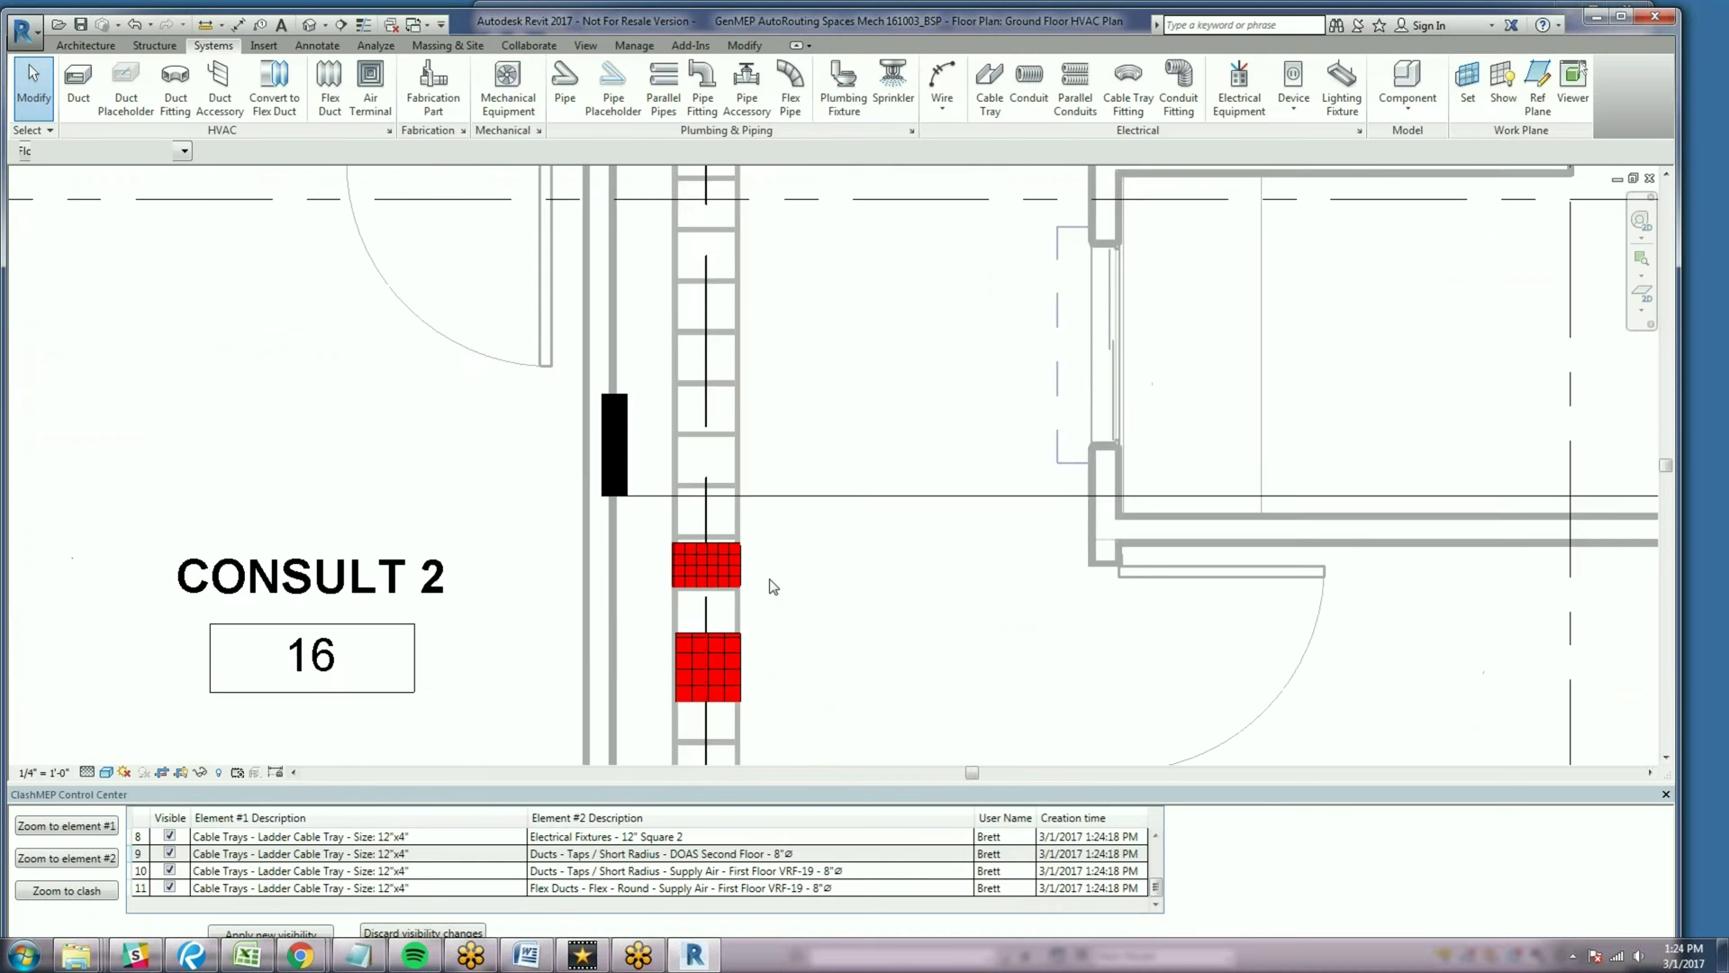
scroll(803, 614, "down", 4)
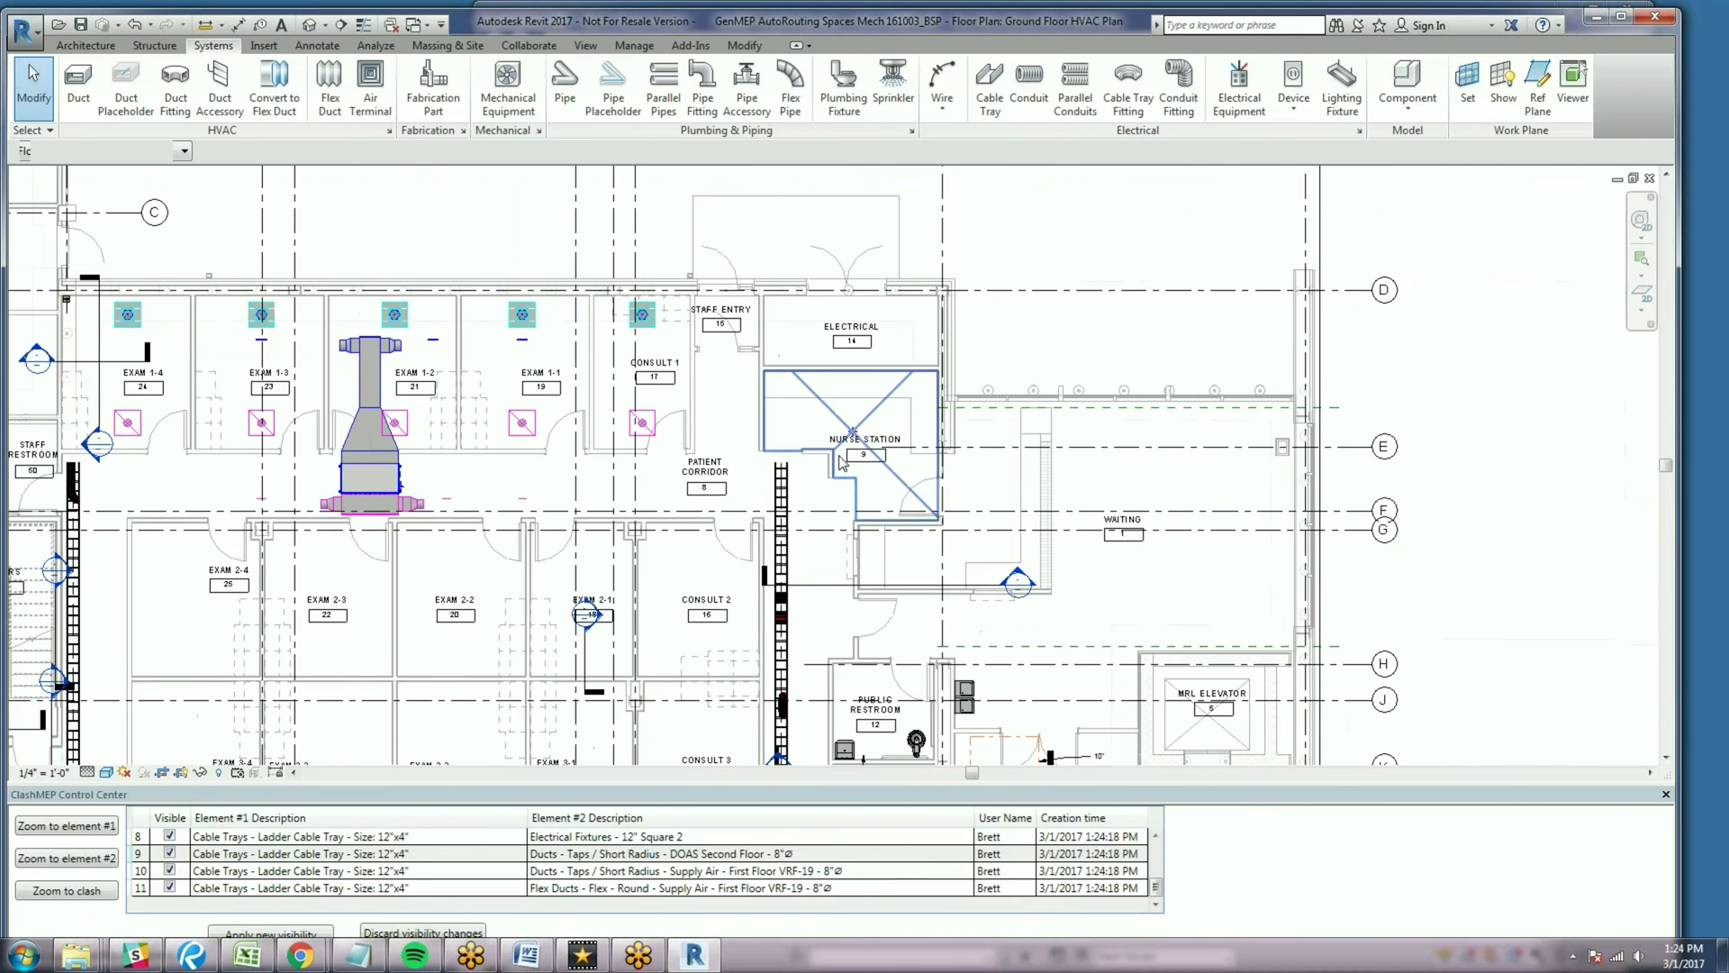
scroll(639, 651, "up", 2)
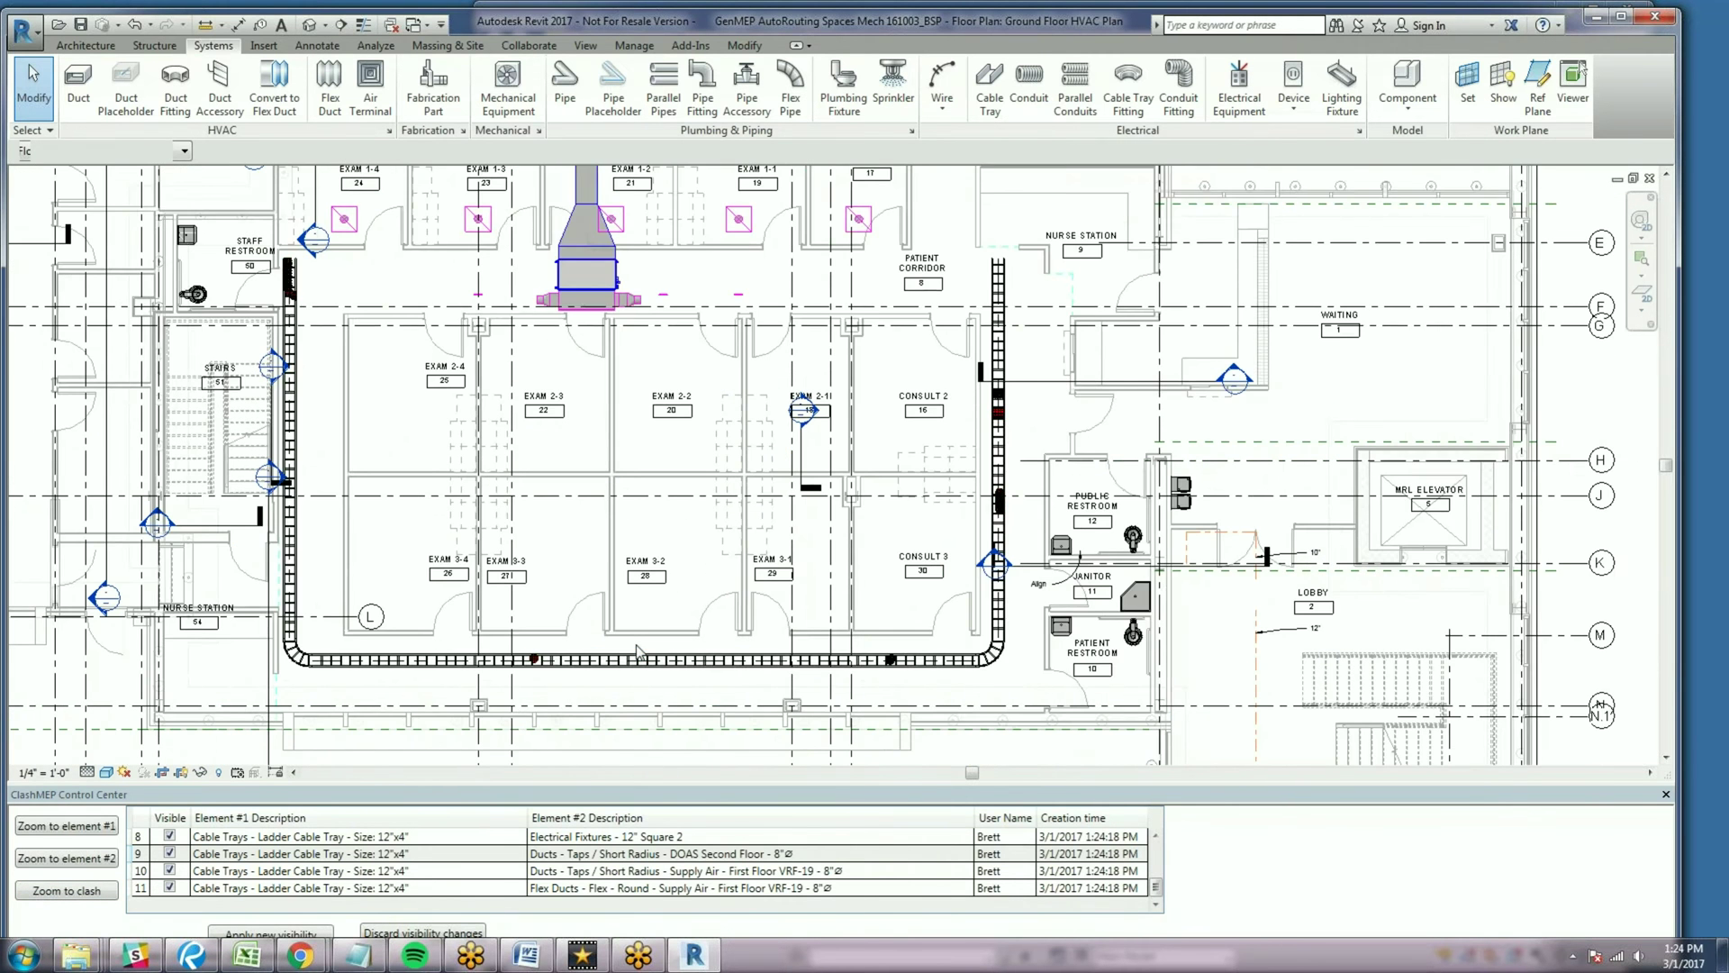
scroll(641, 652, "up", 1)
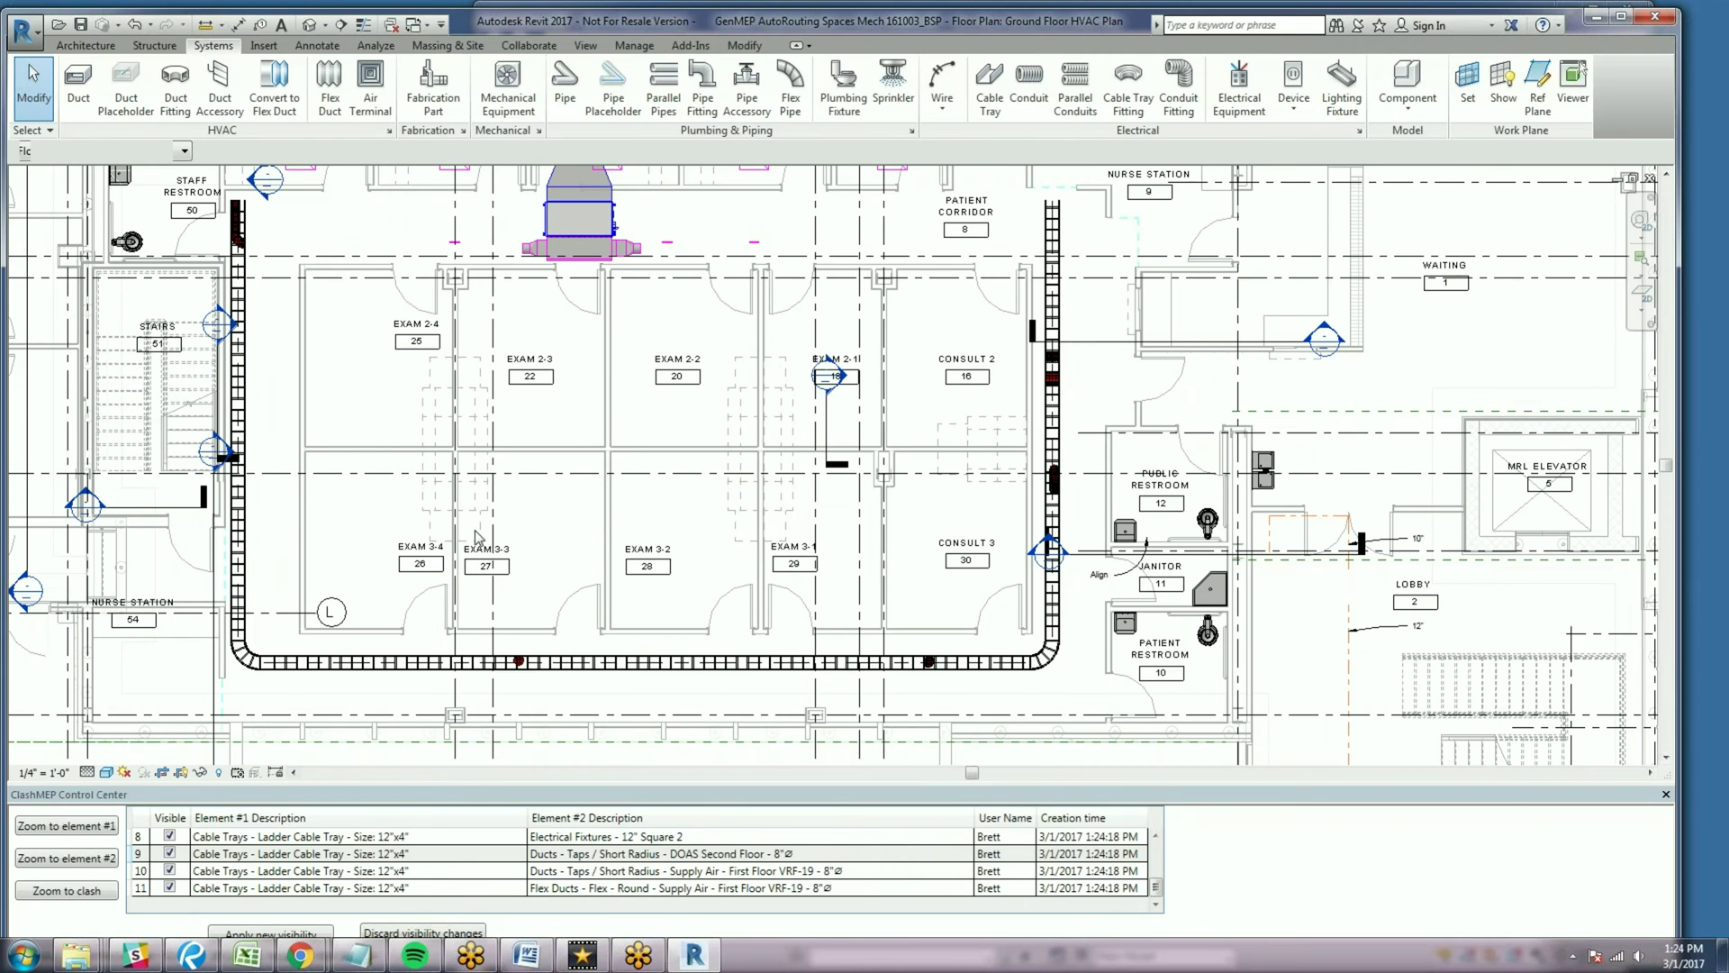
left_click(242, 424)
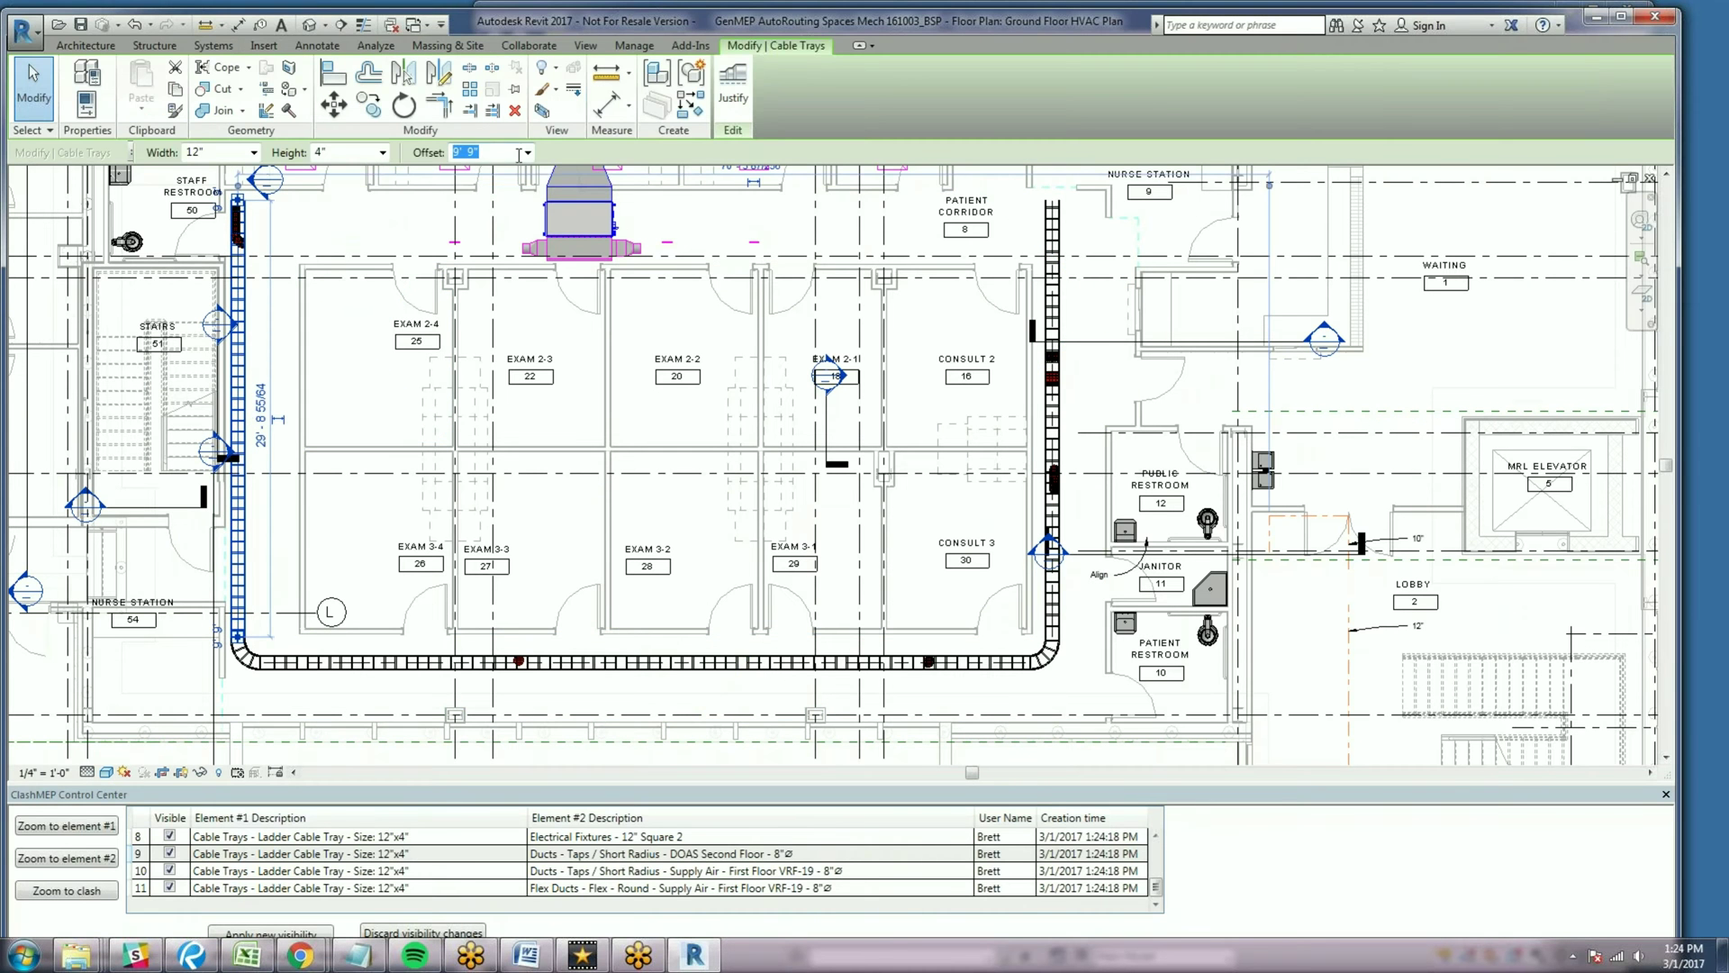
Raise the tray's offset to 9' 2", then 9' 3", then 9' 4", checking the clash list each time
left_click(493, 153)
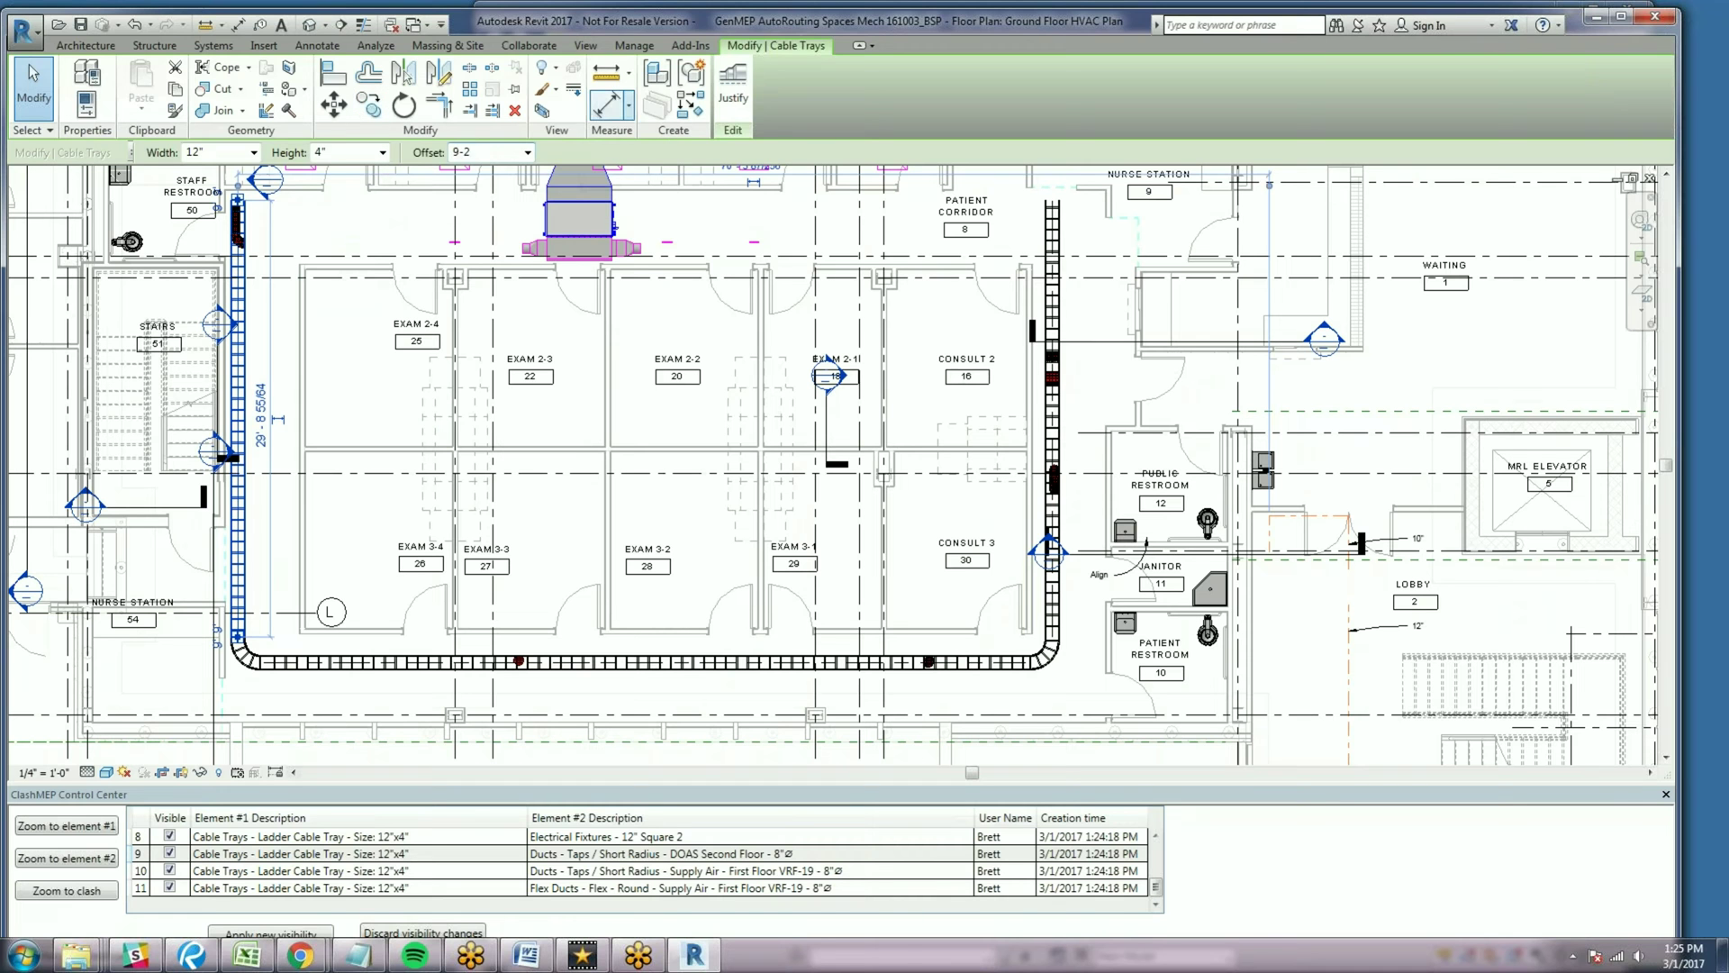
key("Return")
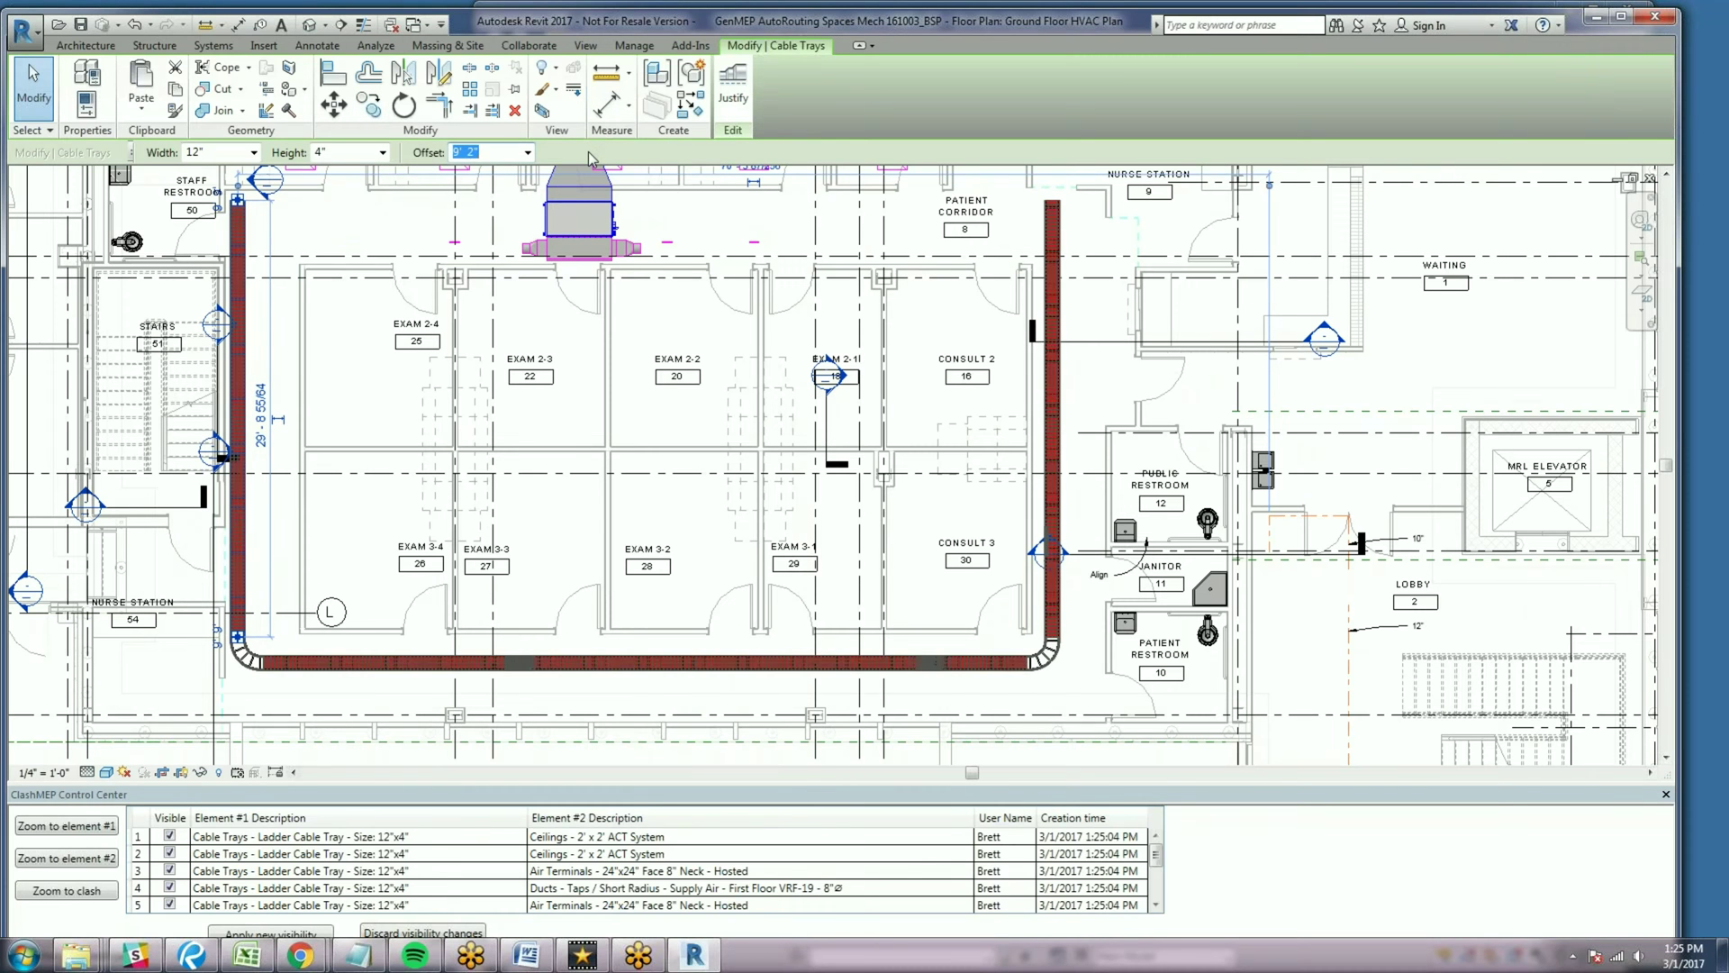
key("ctrl")
key("ctrl")
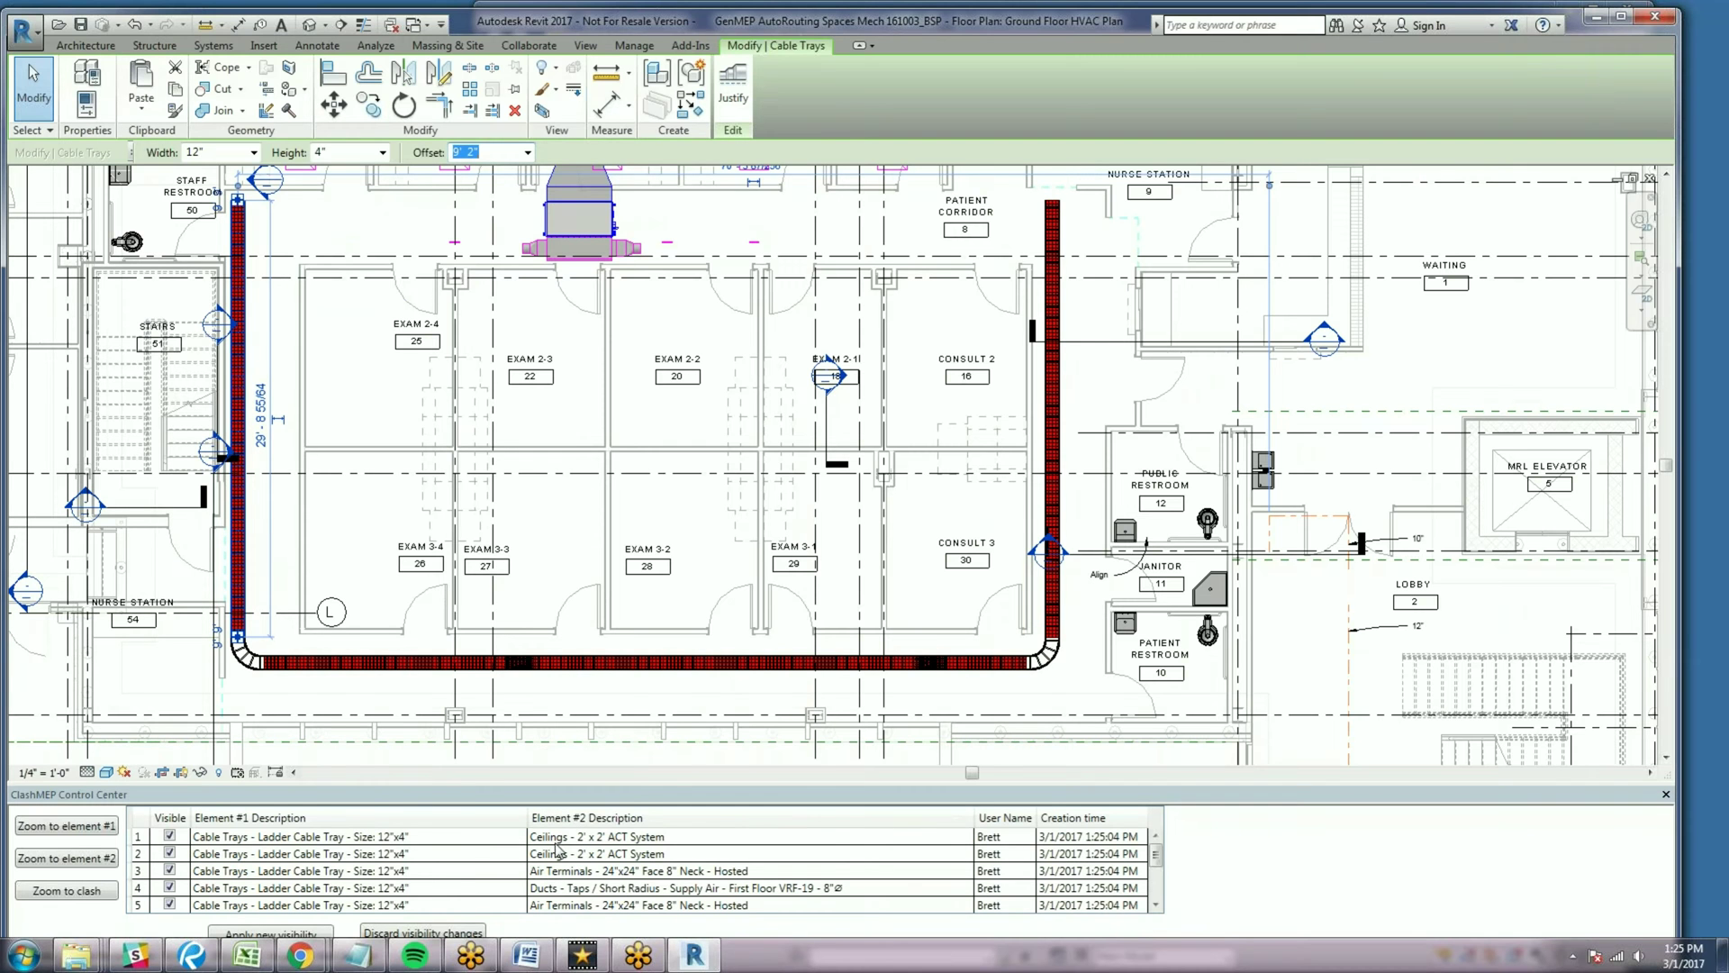
mouse_move(1157, 860)
left_mouse_down()
mouse_move(1161, 900)
mouse_move(1156, 857)
left_mouse_up()
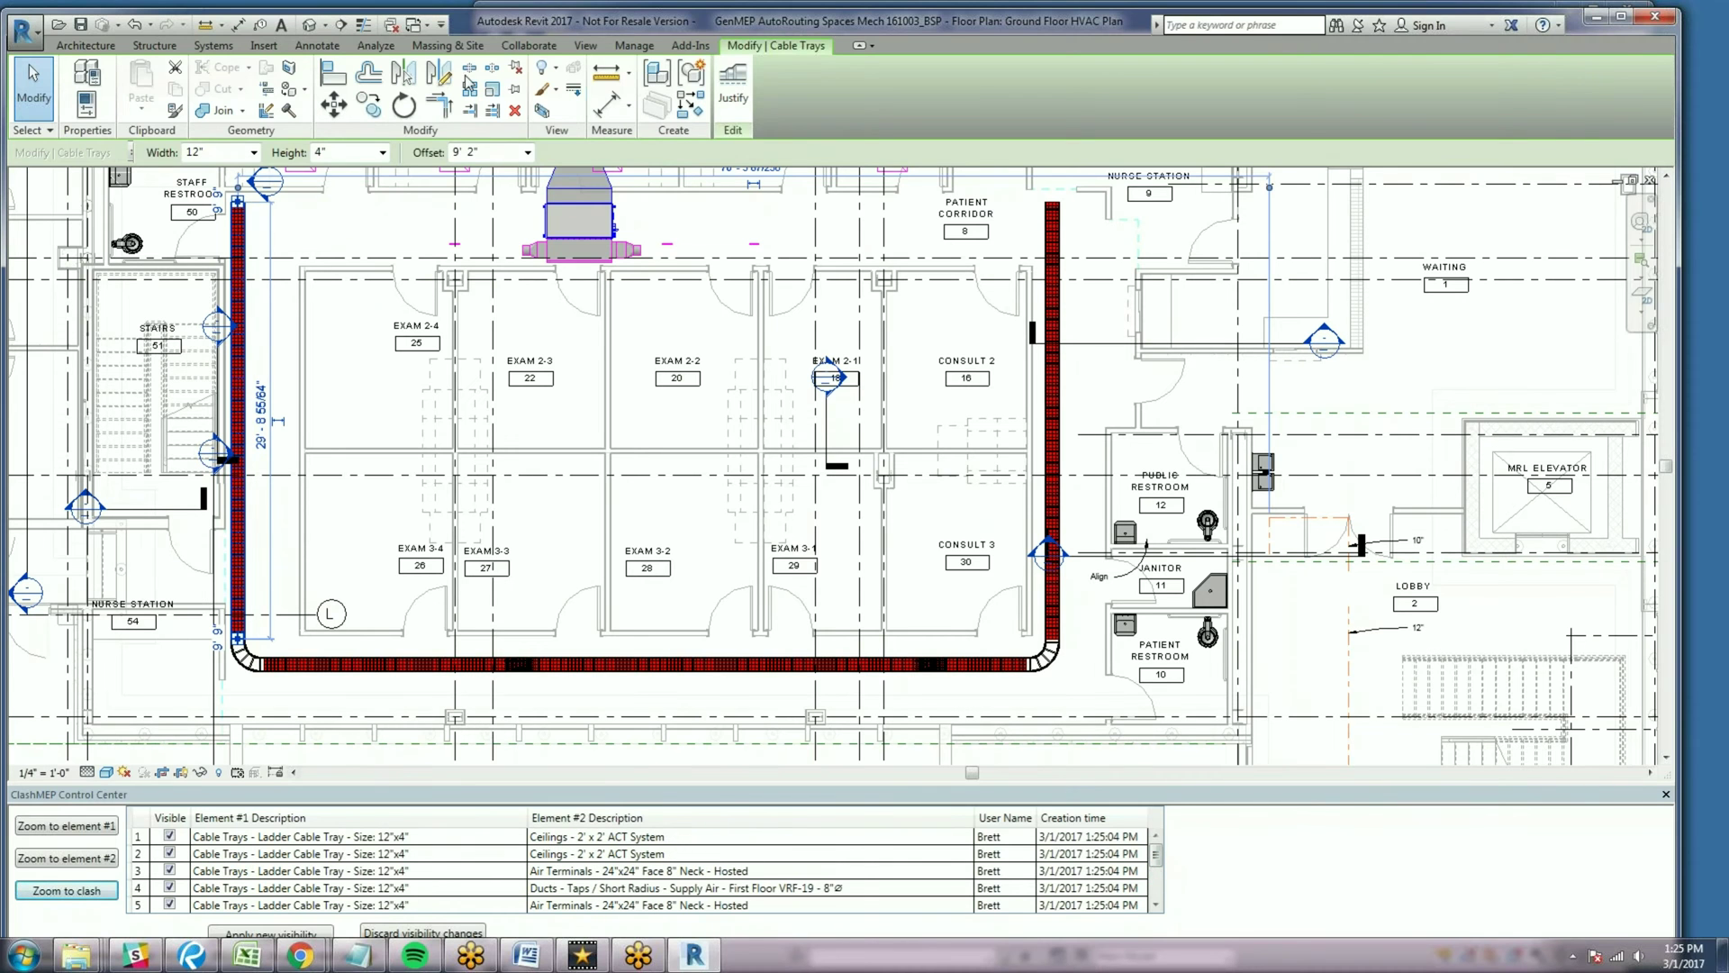
left_click(516, 153)
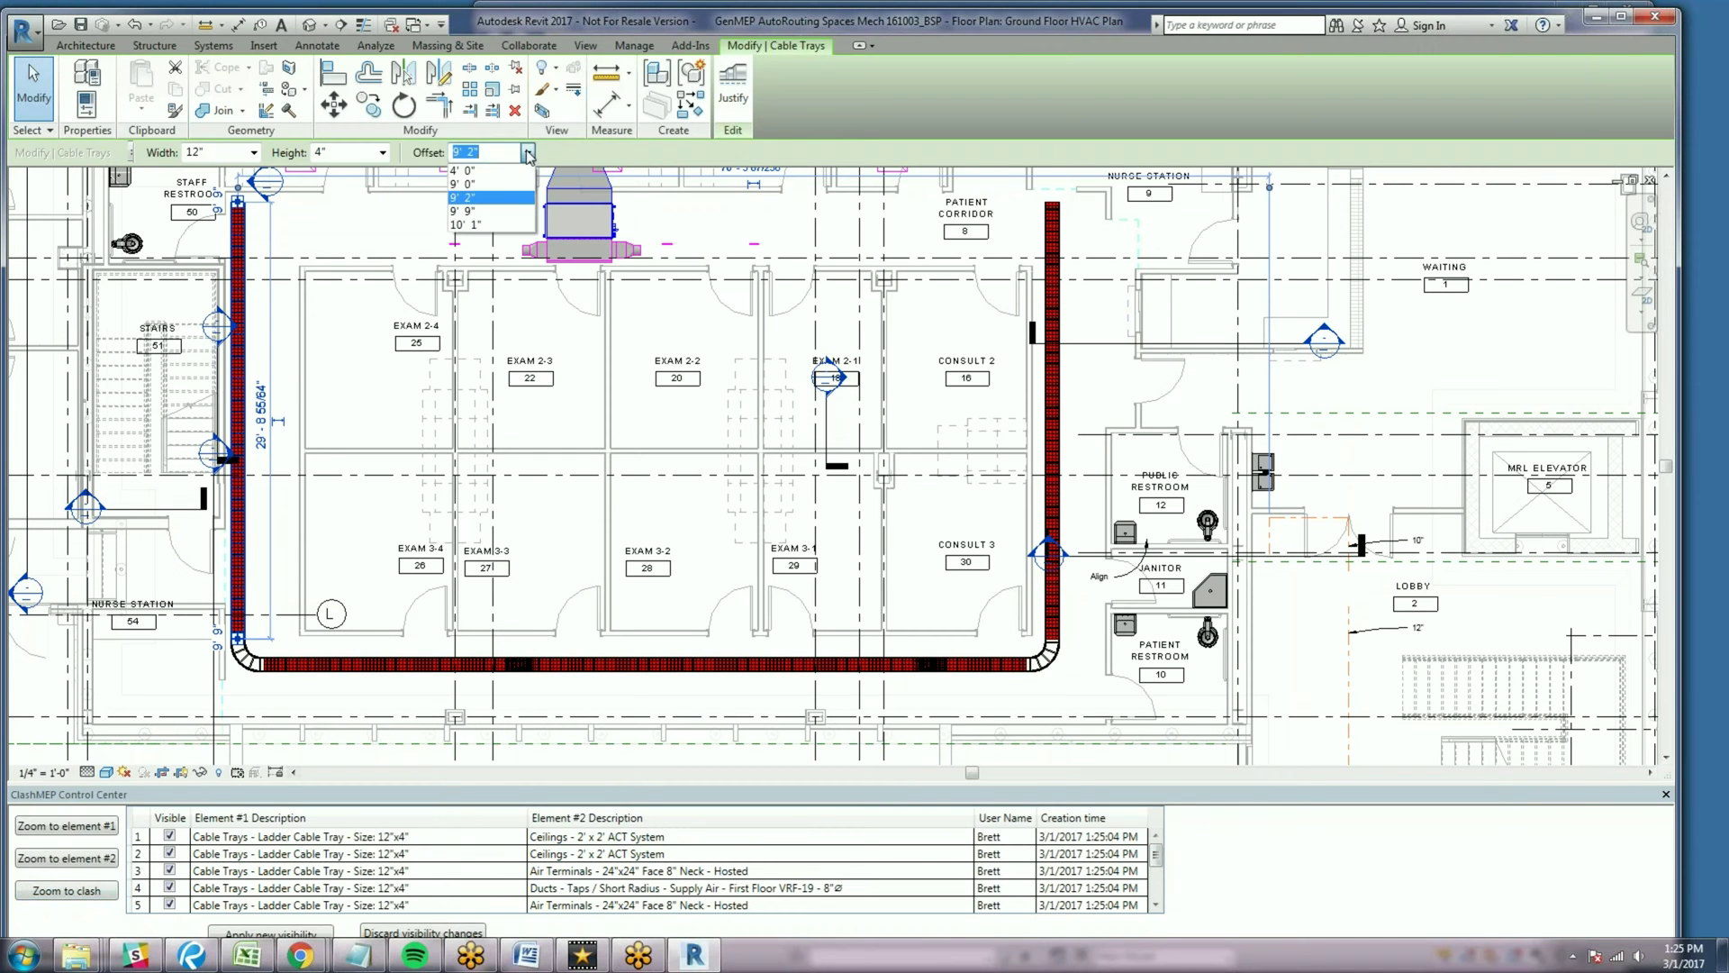
left_click(497, 150)
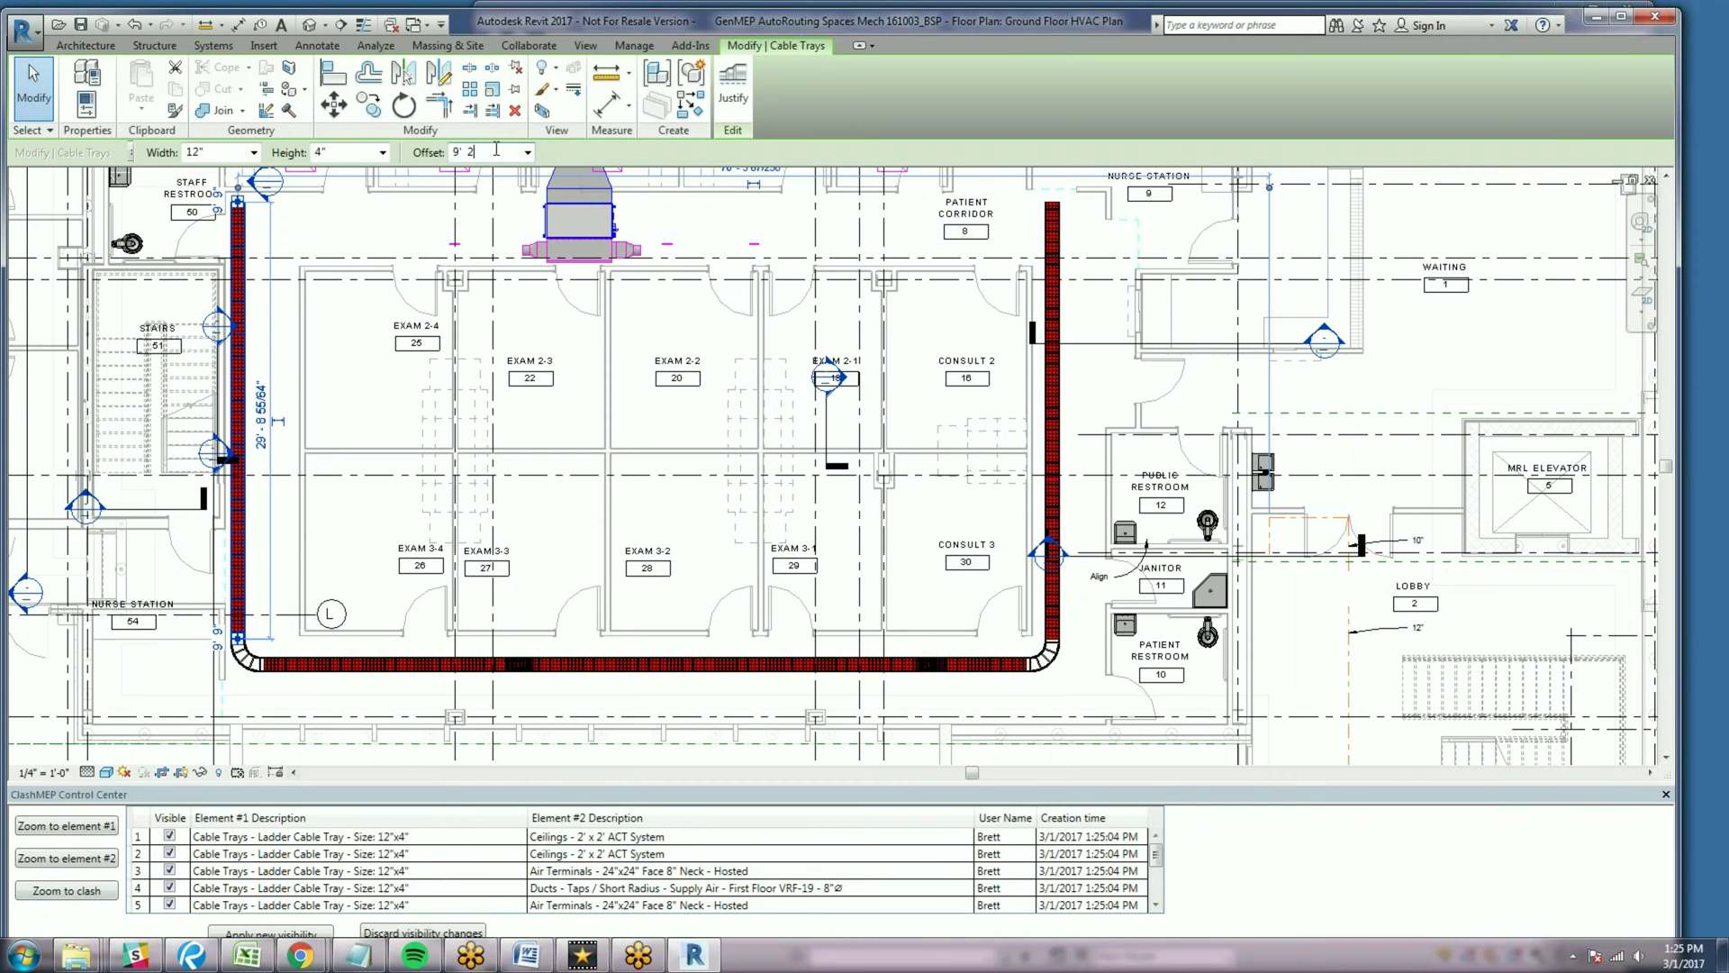
key("Return")
left_click(496, 151)
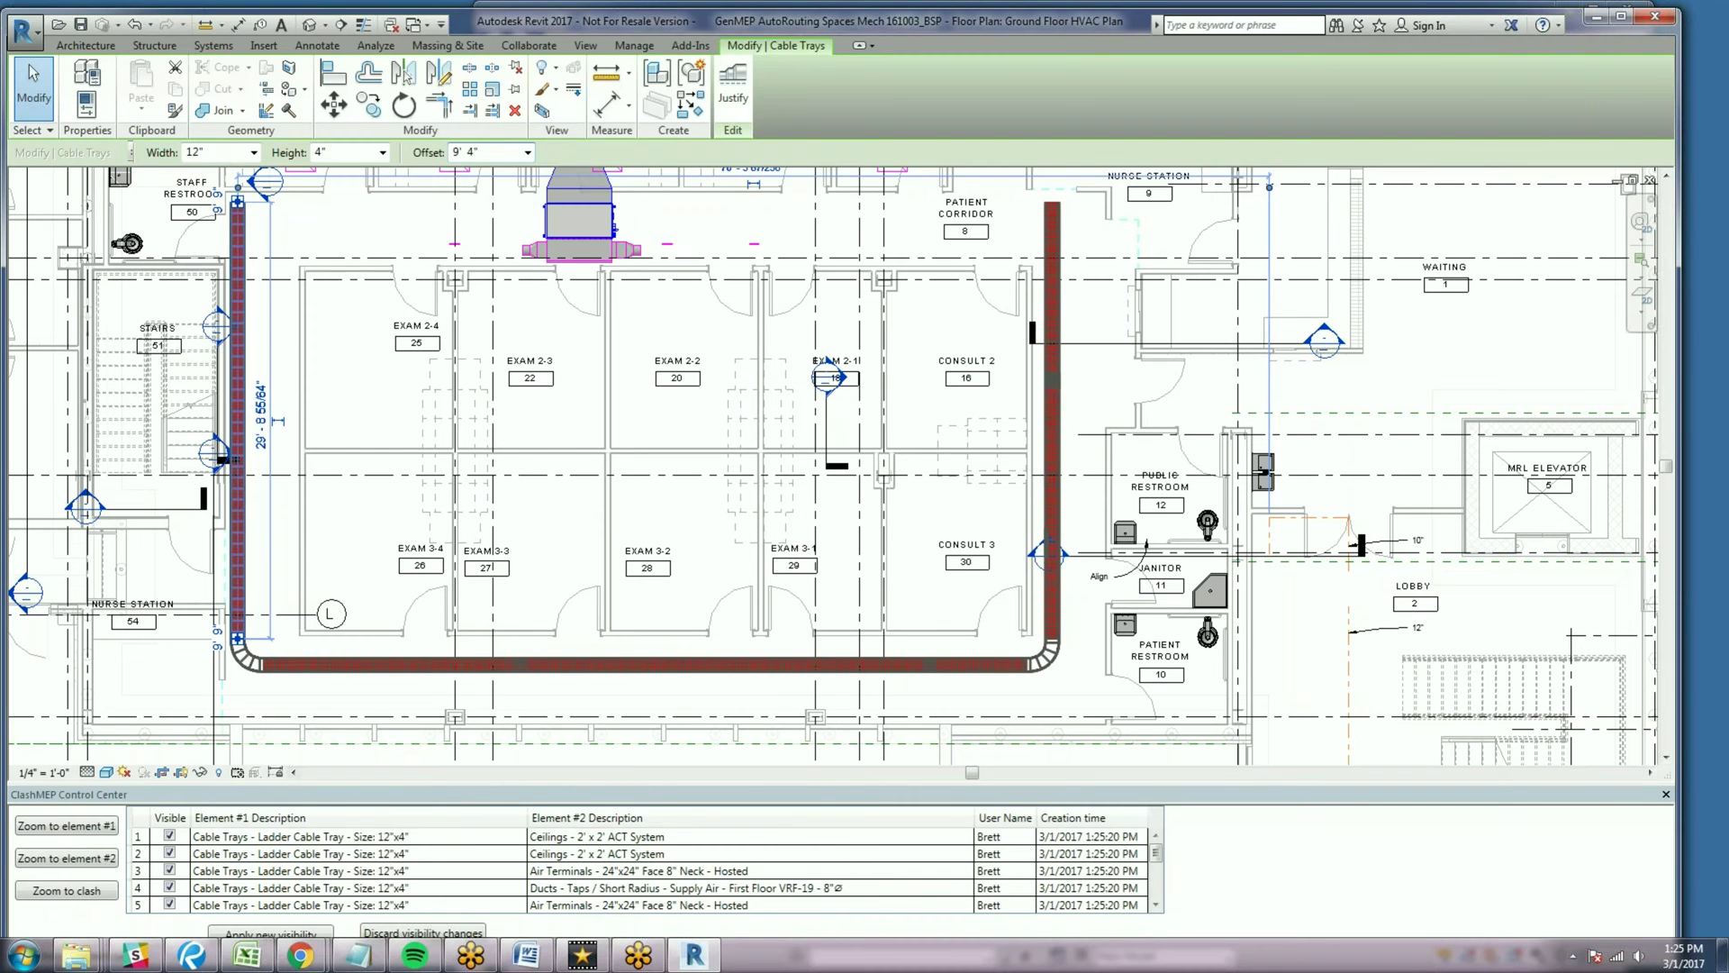
key("Return")
key("Return")
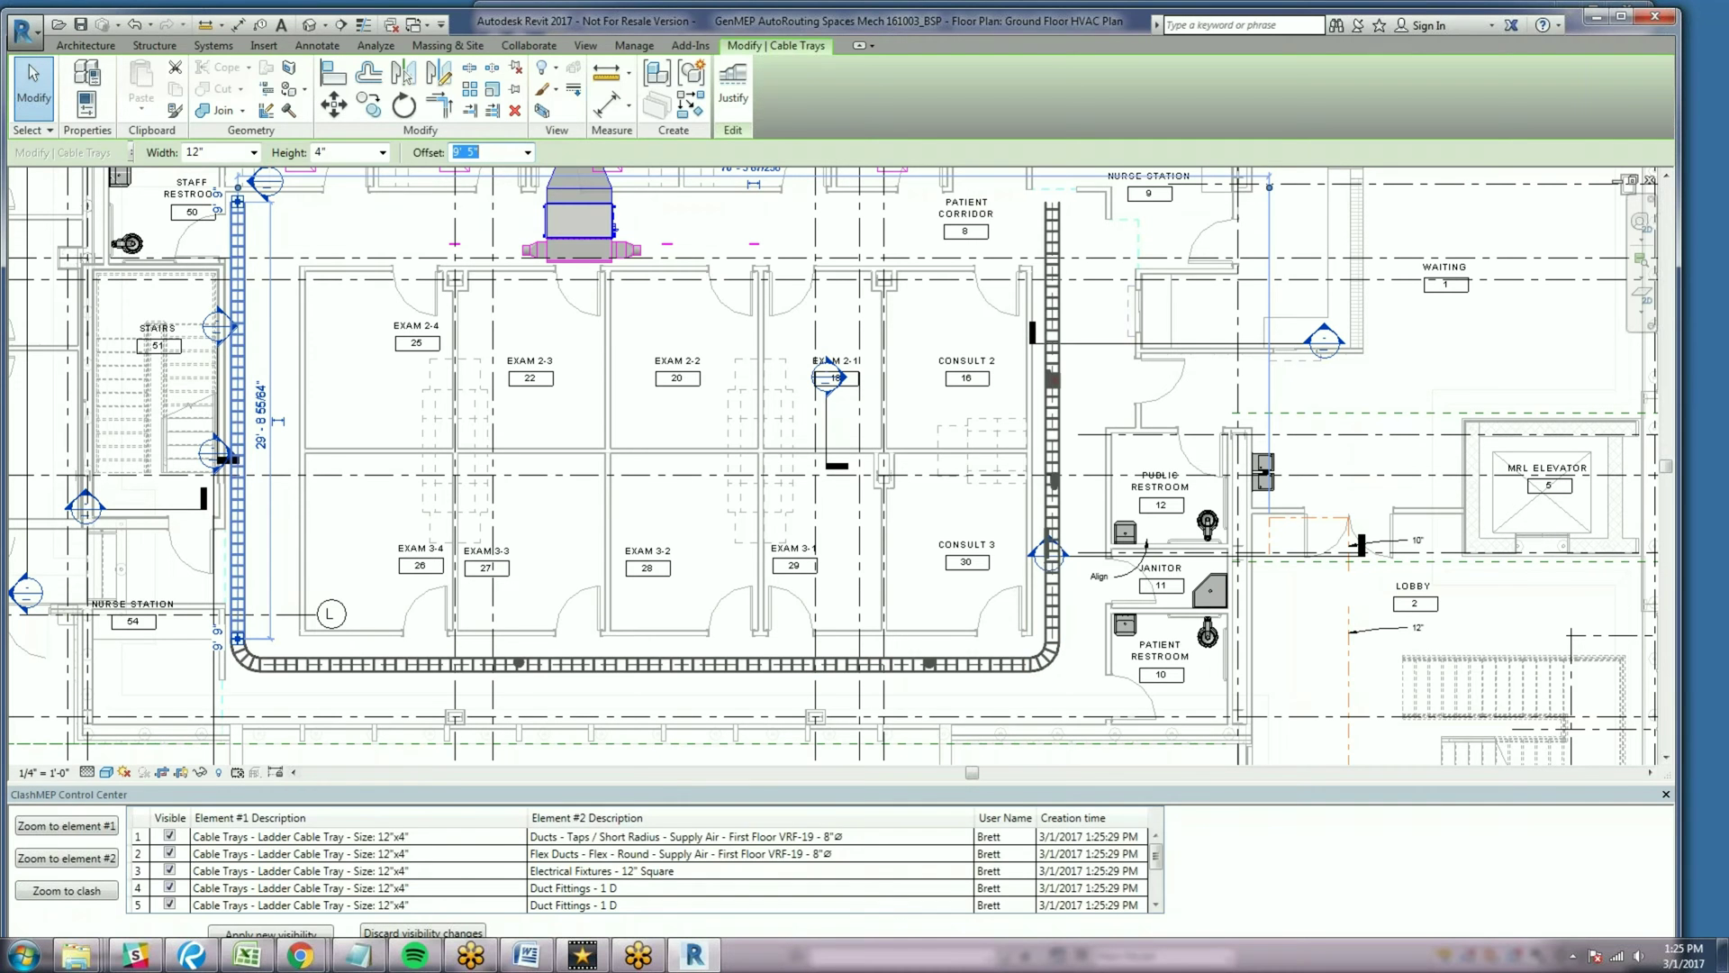
Move the right vertical tray run farther east, then nudge it slightly back left
key("Escape")
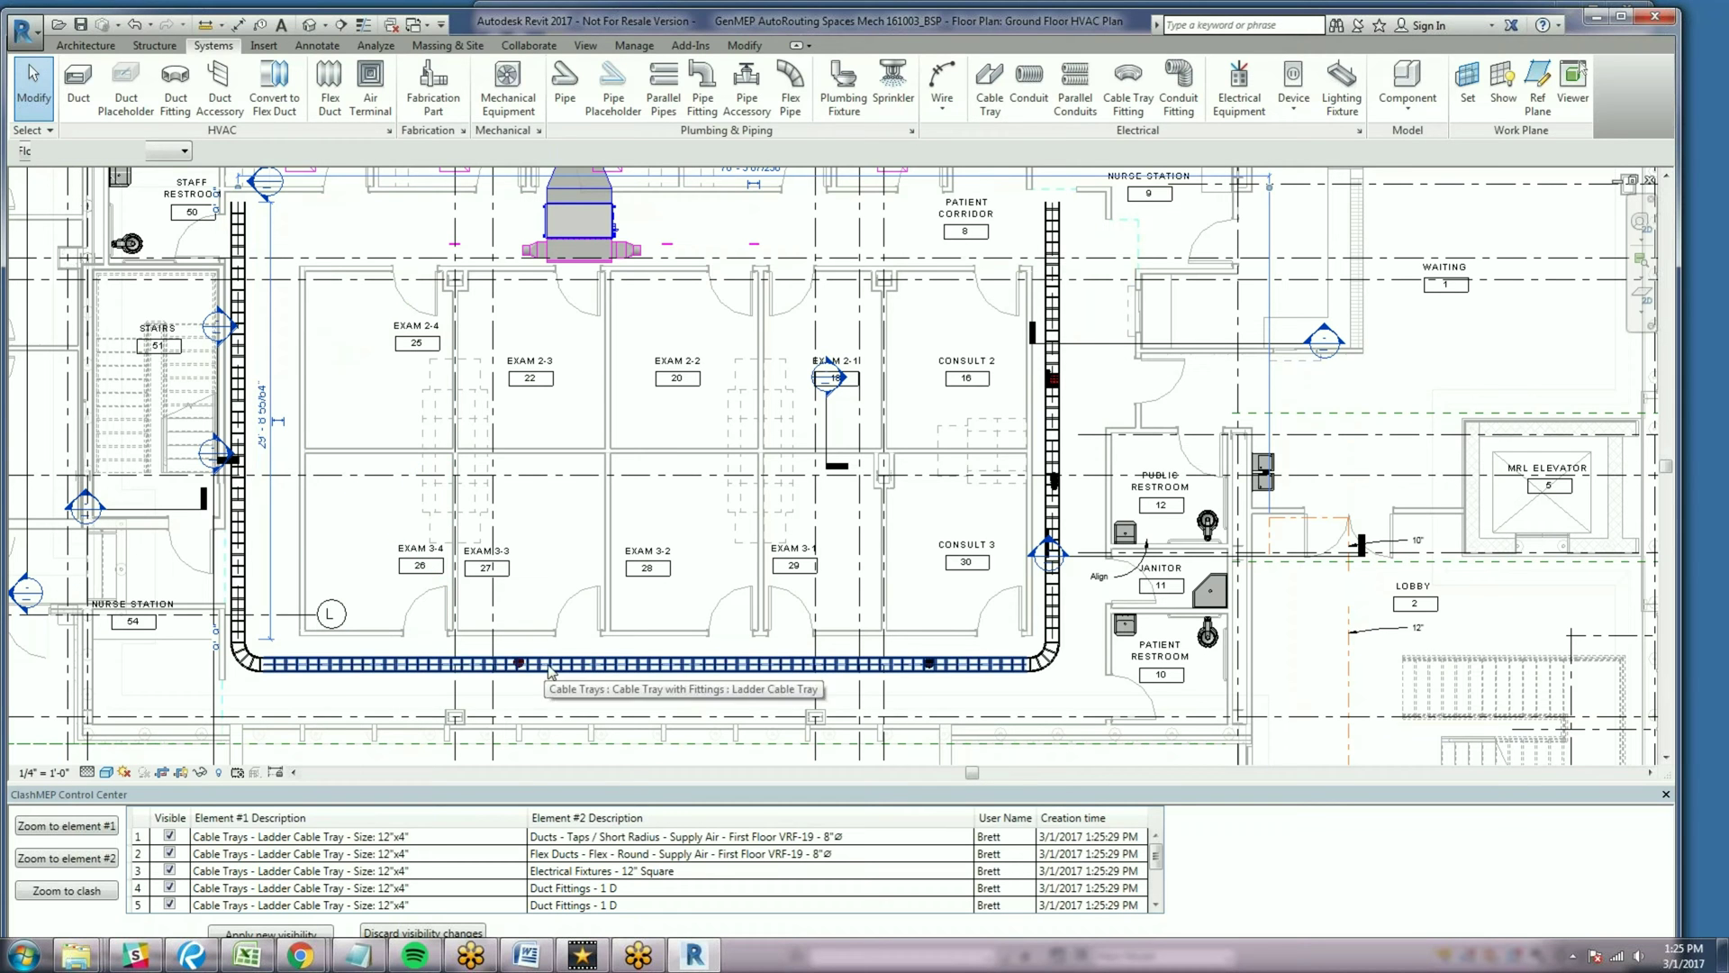
left_click(1056, 429)
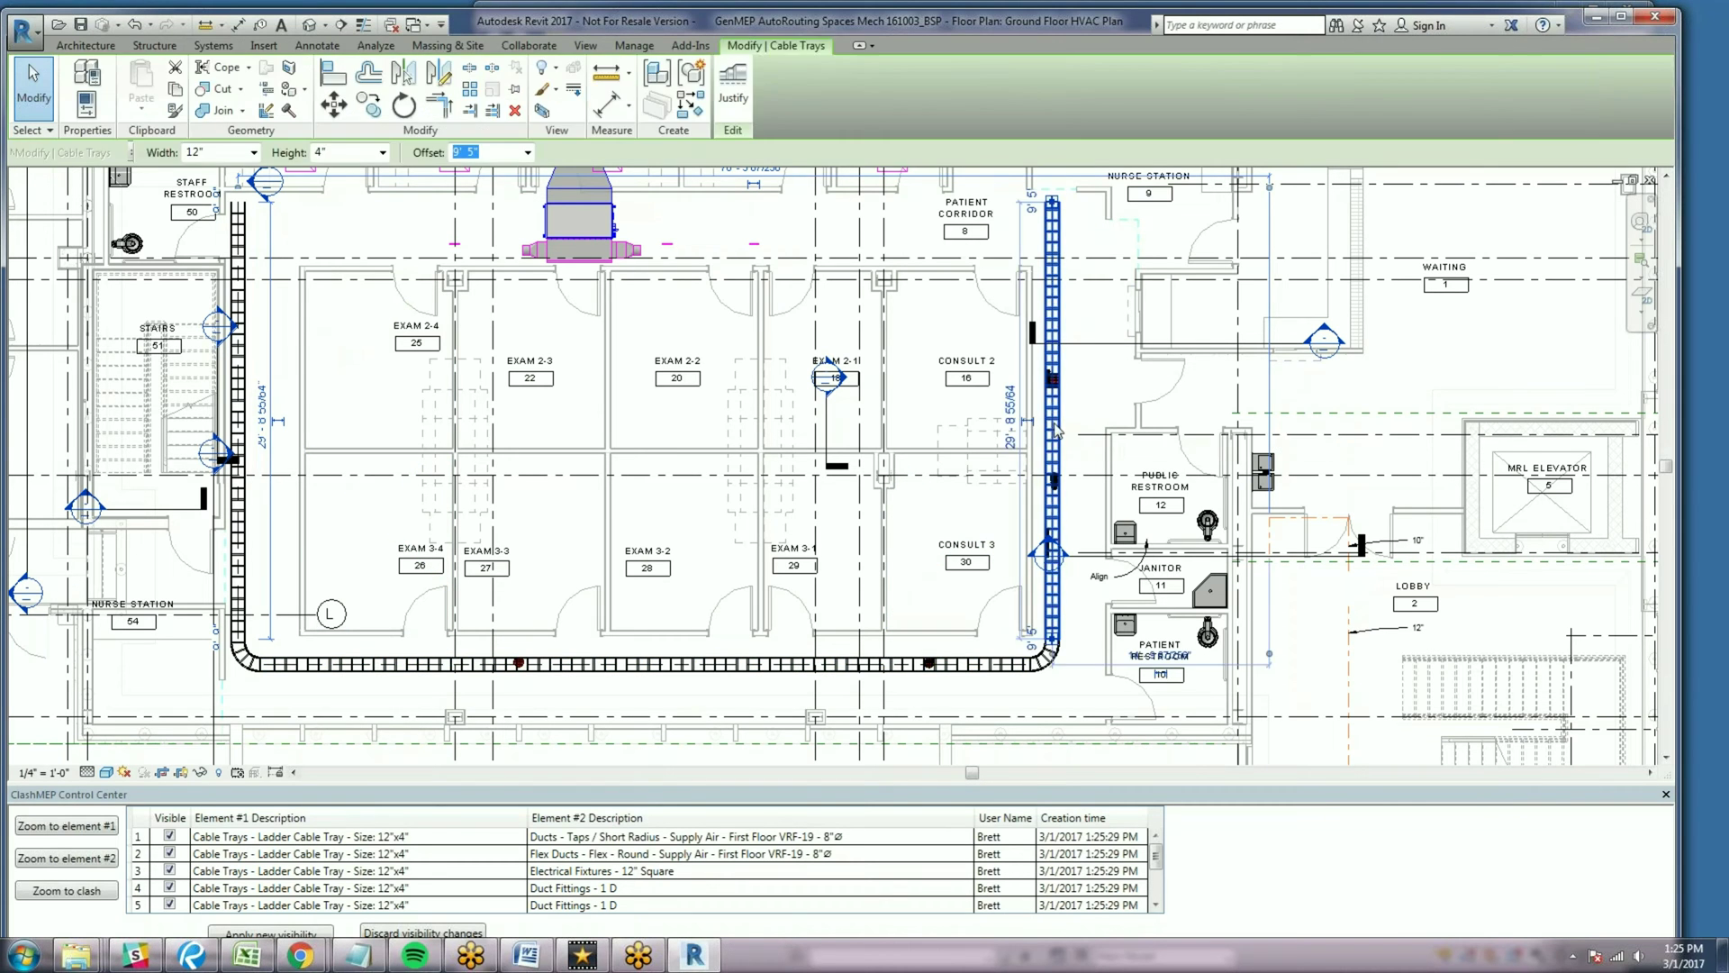
left_click_drag(1072, 442, 1080, 438)
key("Right")
key("Right")
key("Right")
key("Right")
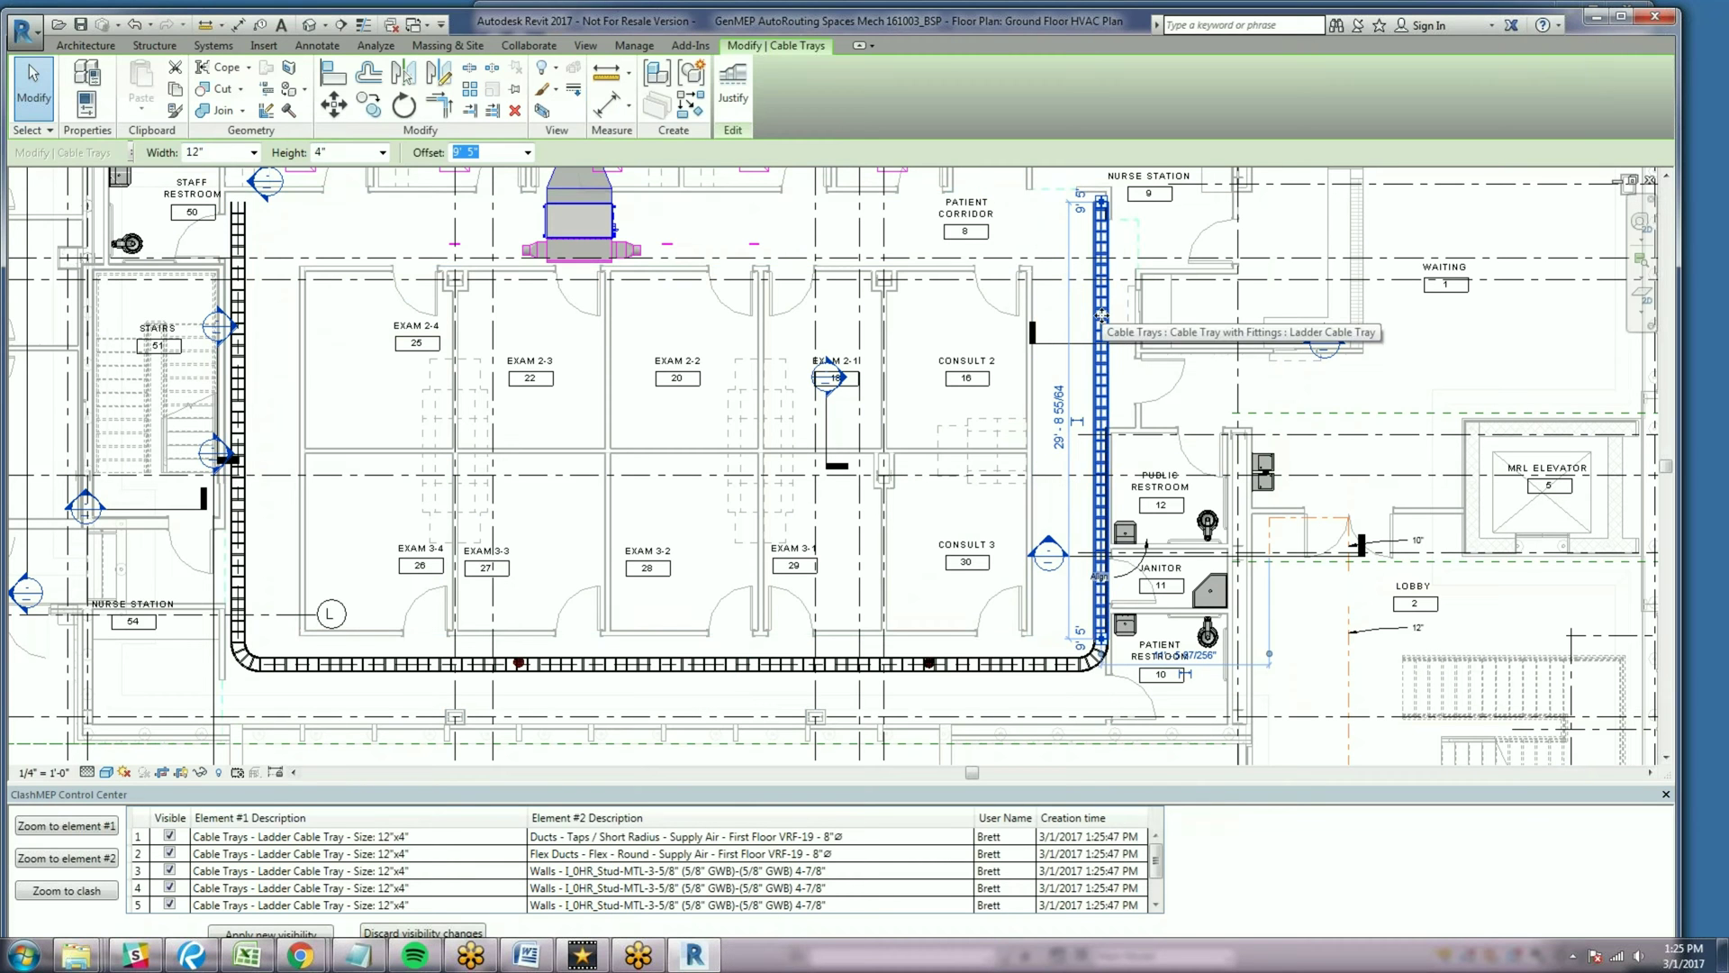
key("Left")
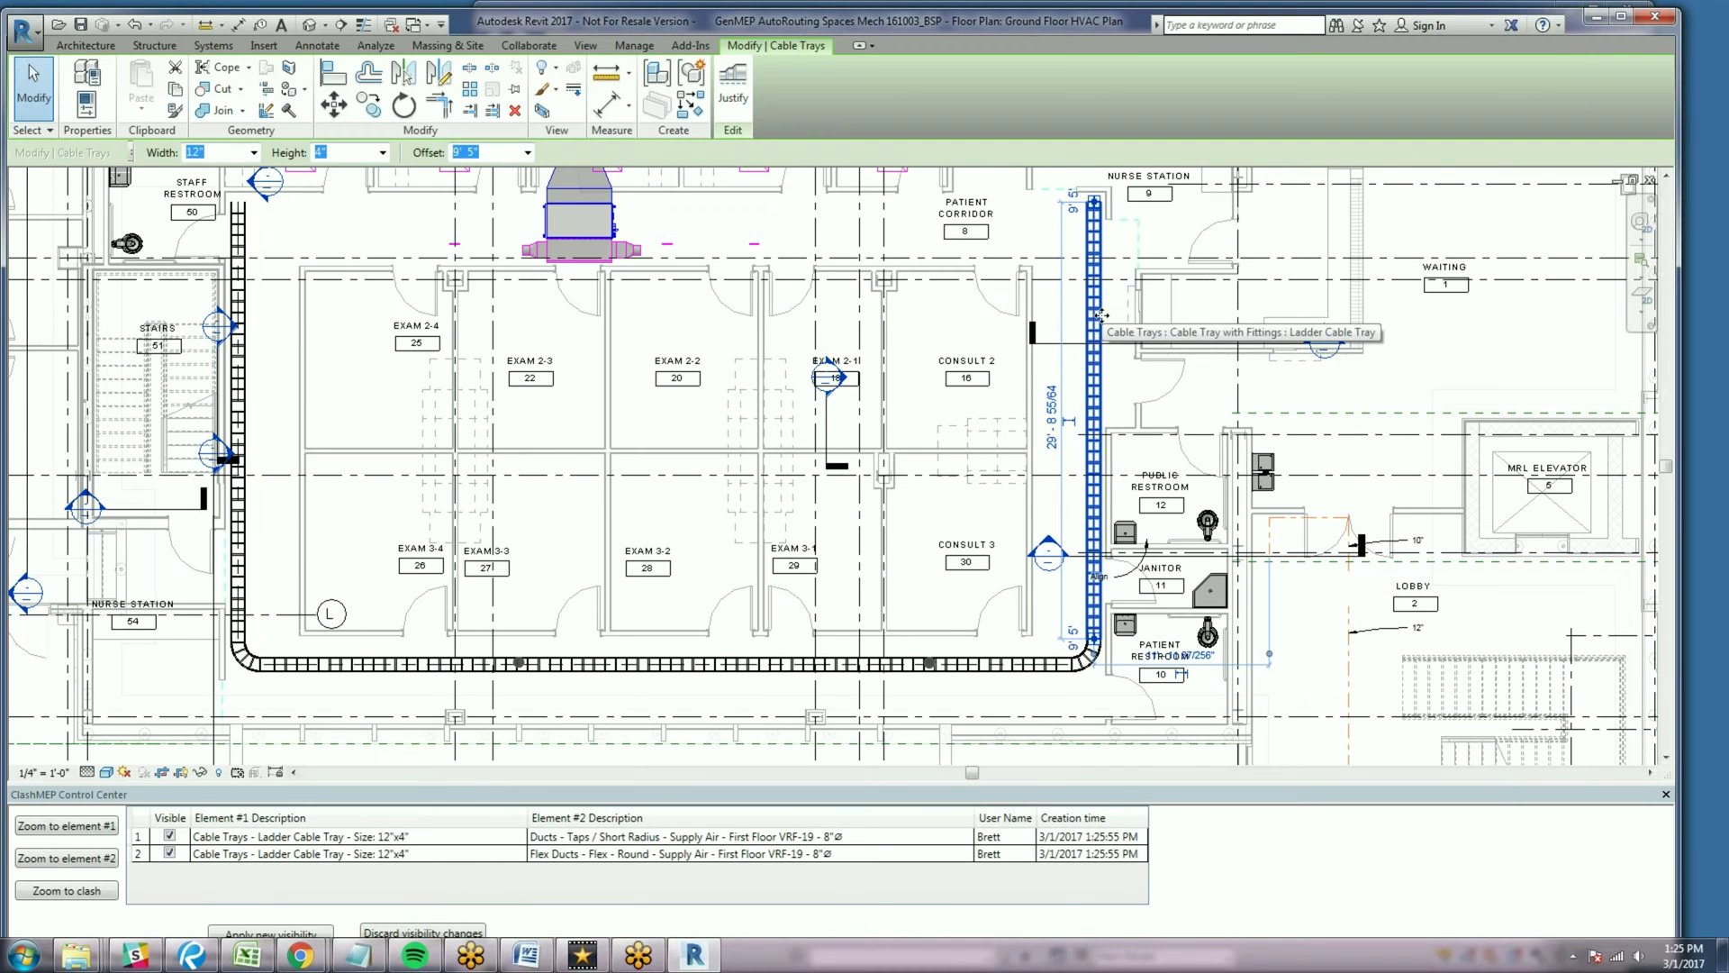
Nudge the bottom tray run up twice and the left vertical run right three times
left_click(566, 666)
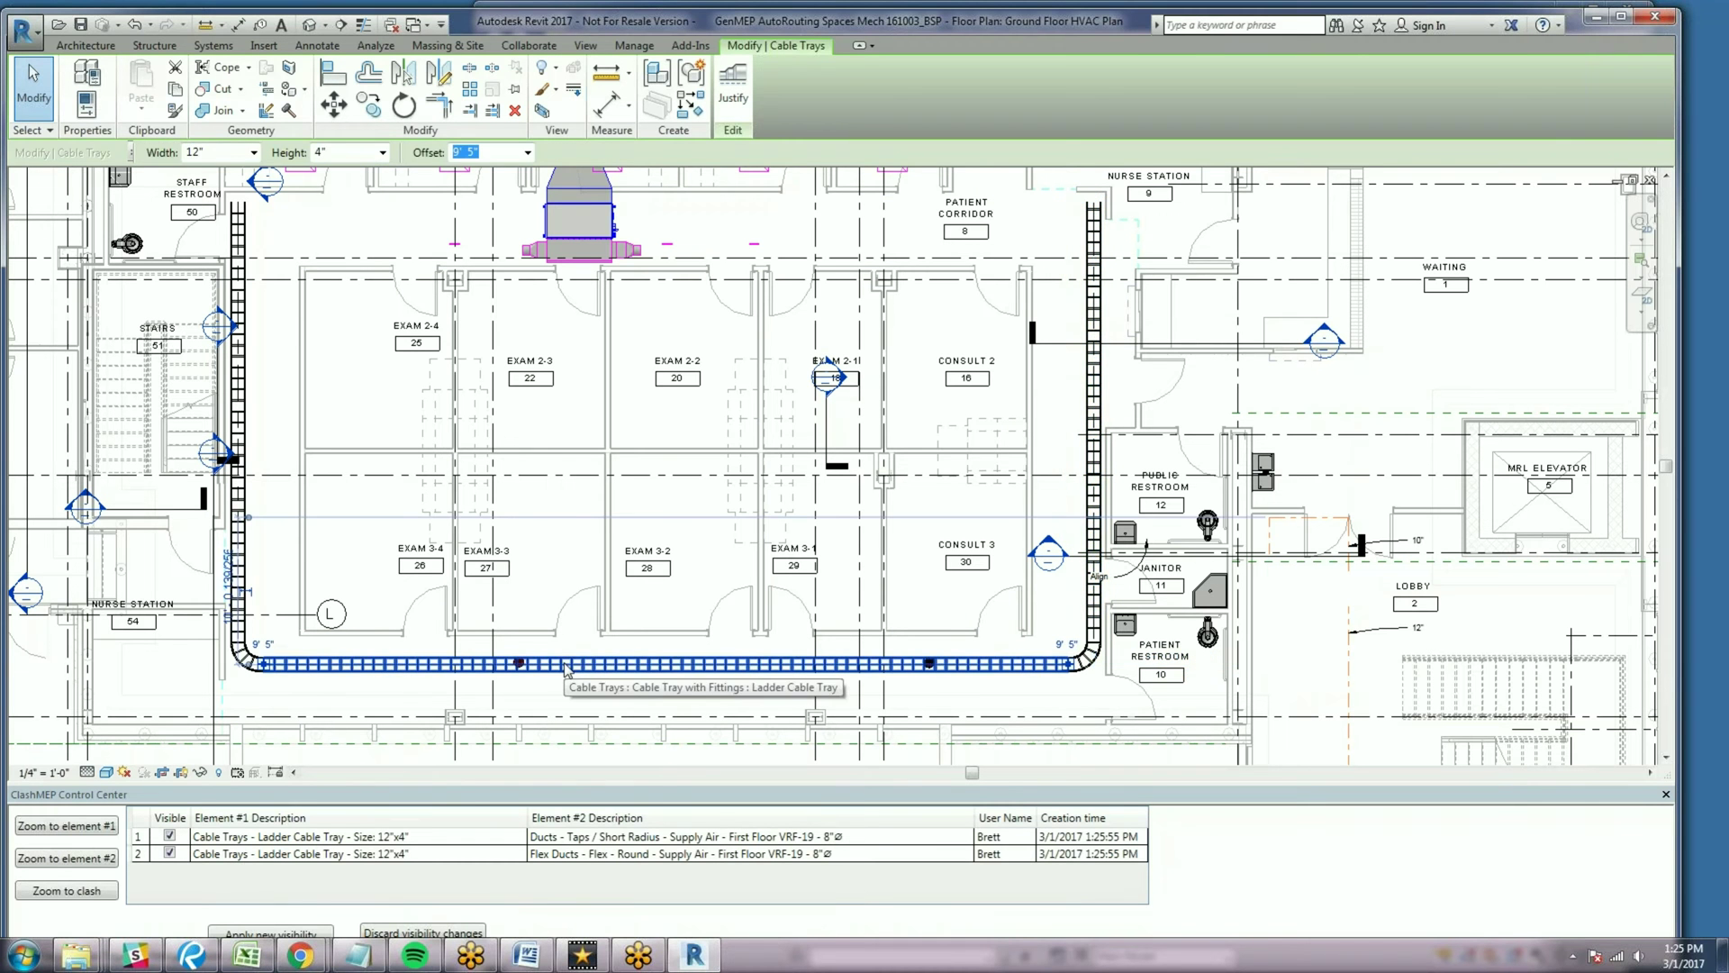
key("Up")
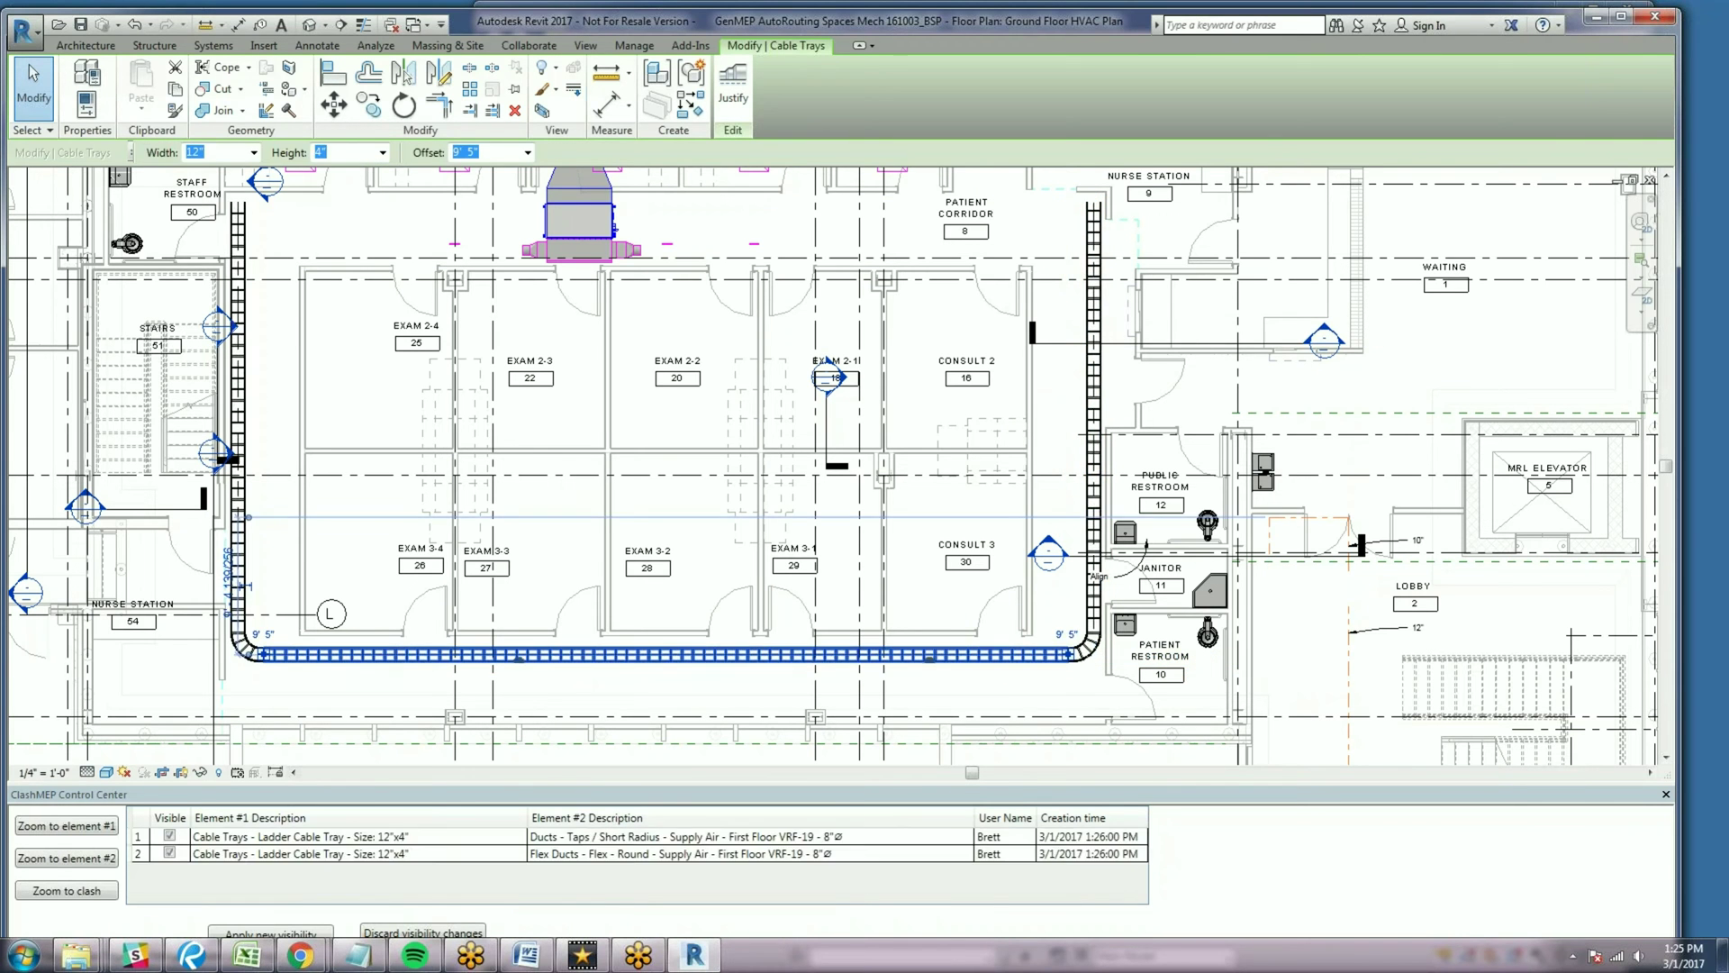
key("Up")
key("Up")
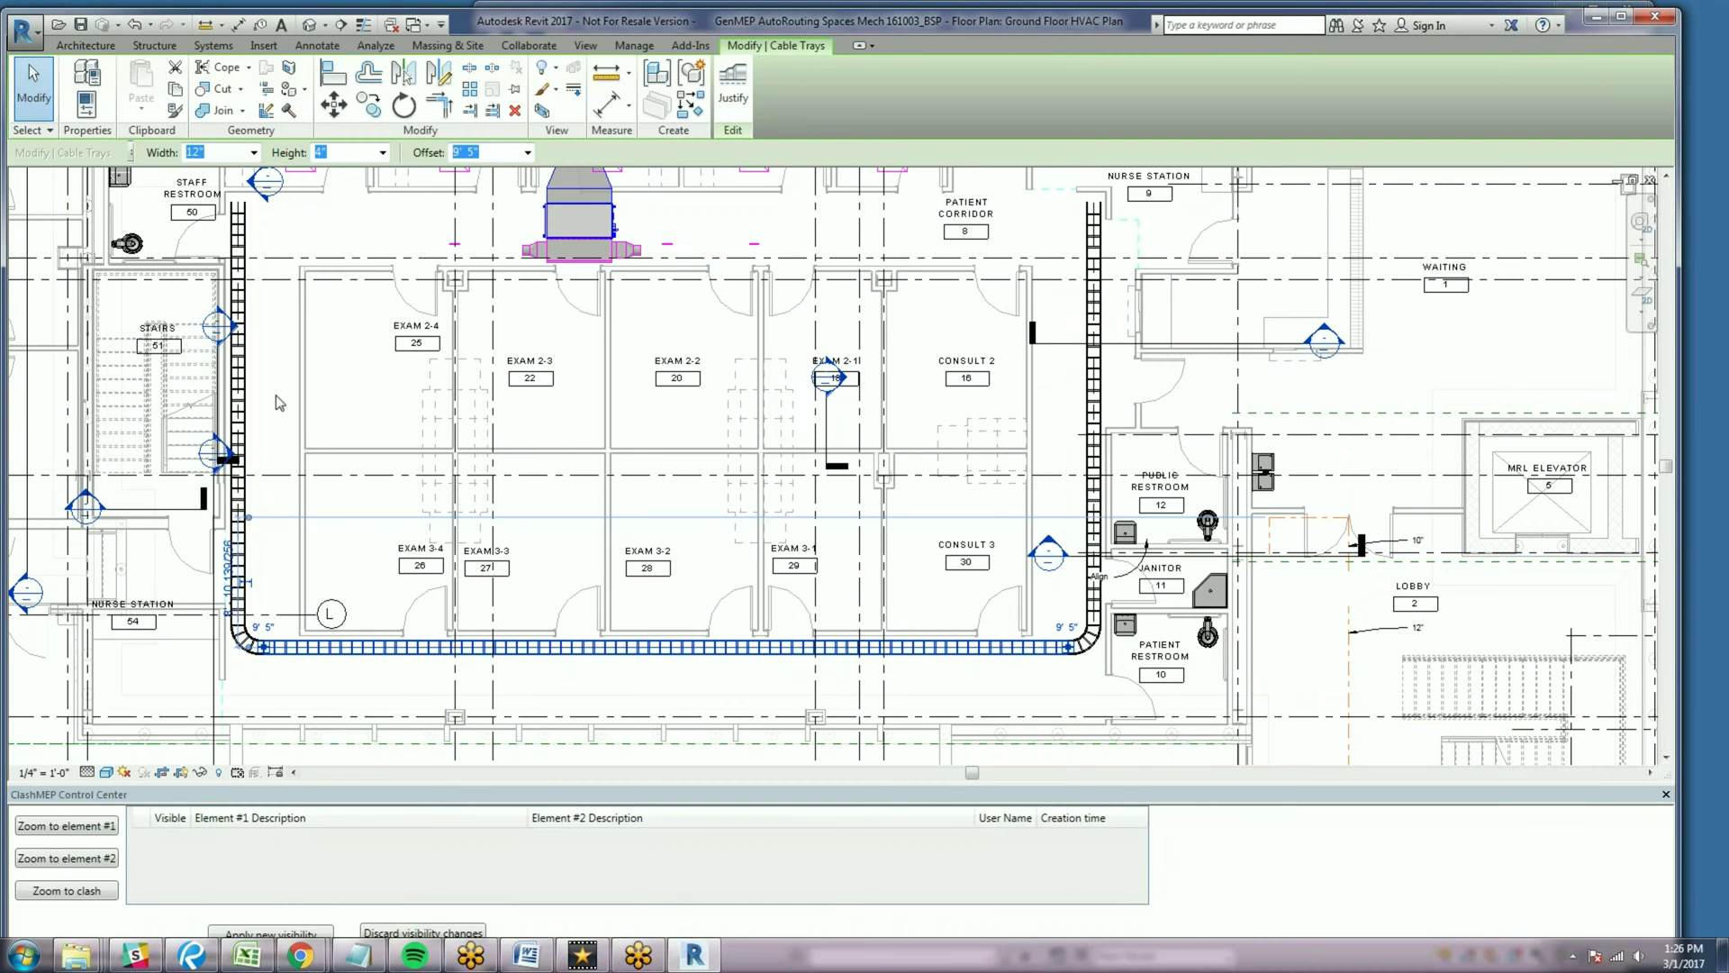
left_click(239, 369)
key("Right")
key("Right")
key("Right")
key("Right")
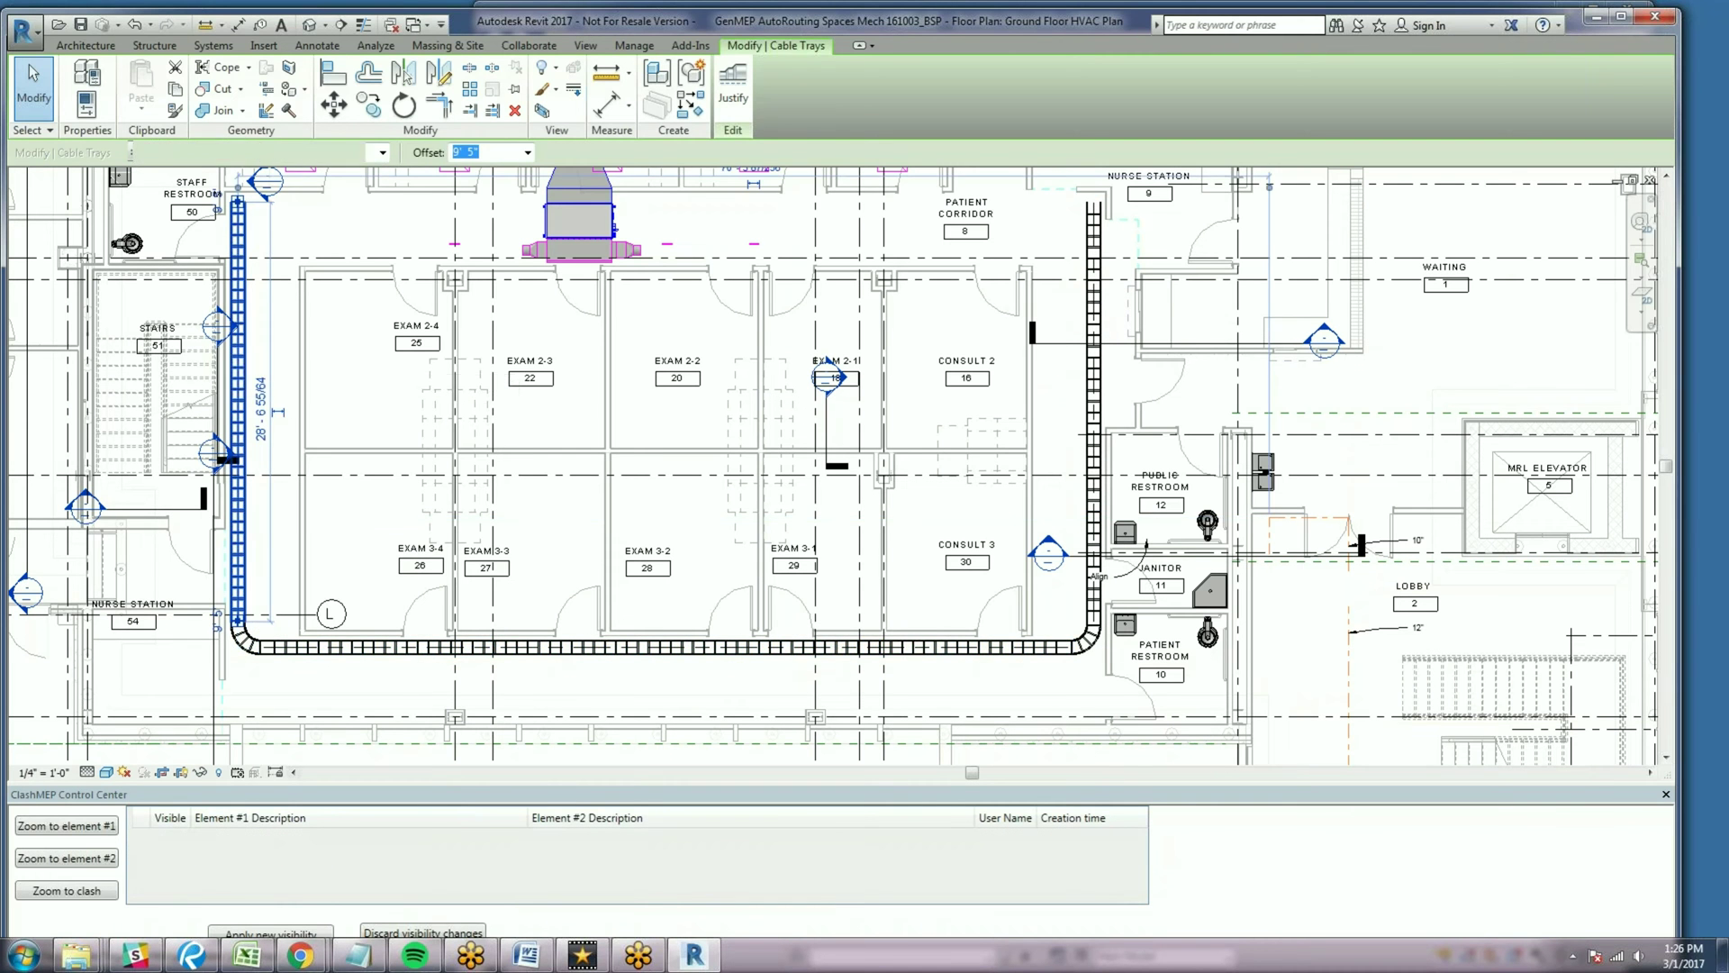
key("Right")
key("Right")
key("Right")
key("Right")
key("Right")
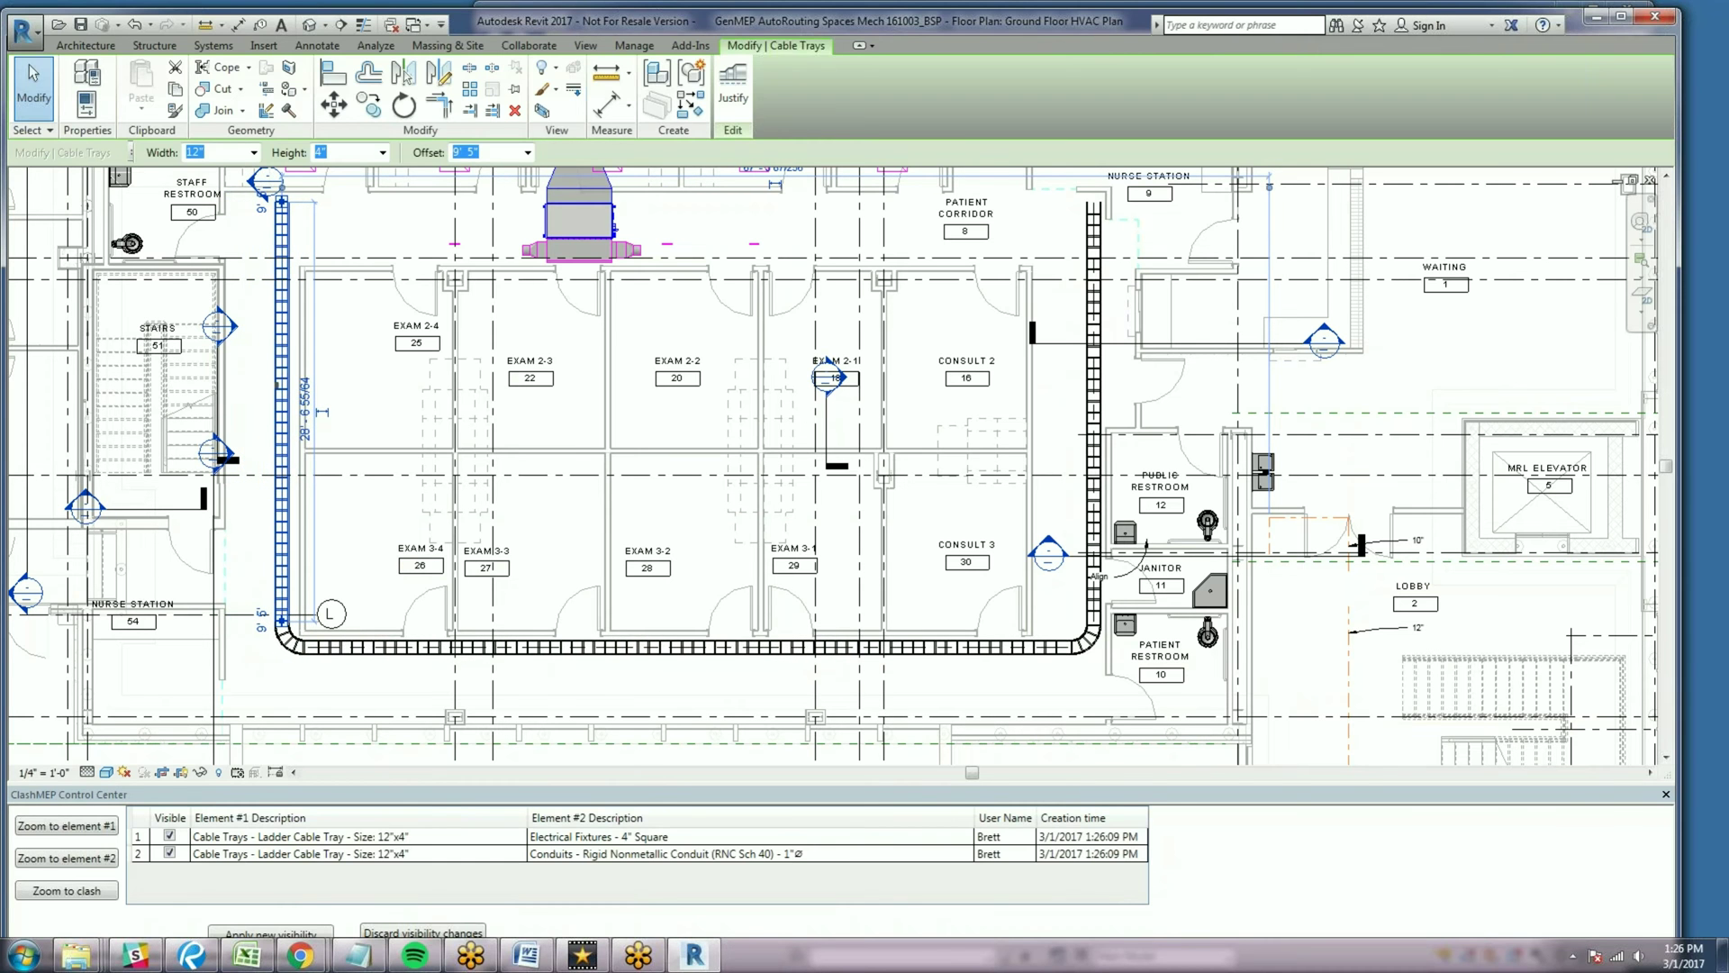
key("Right")
key("Right")
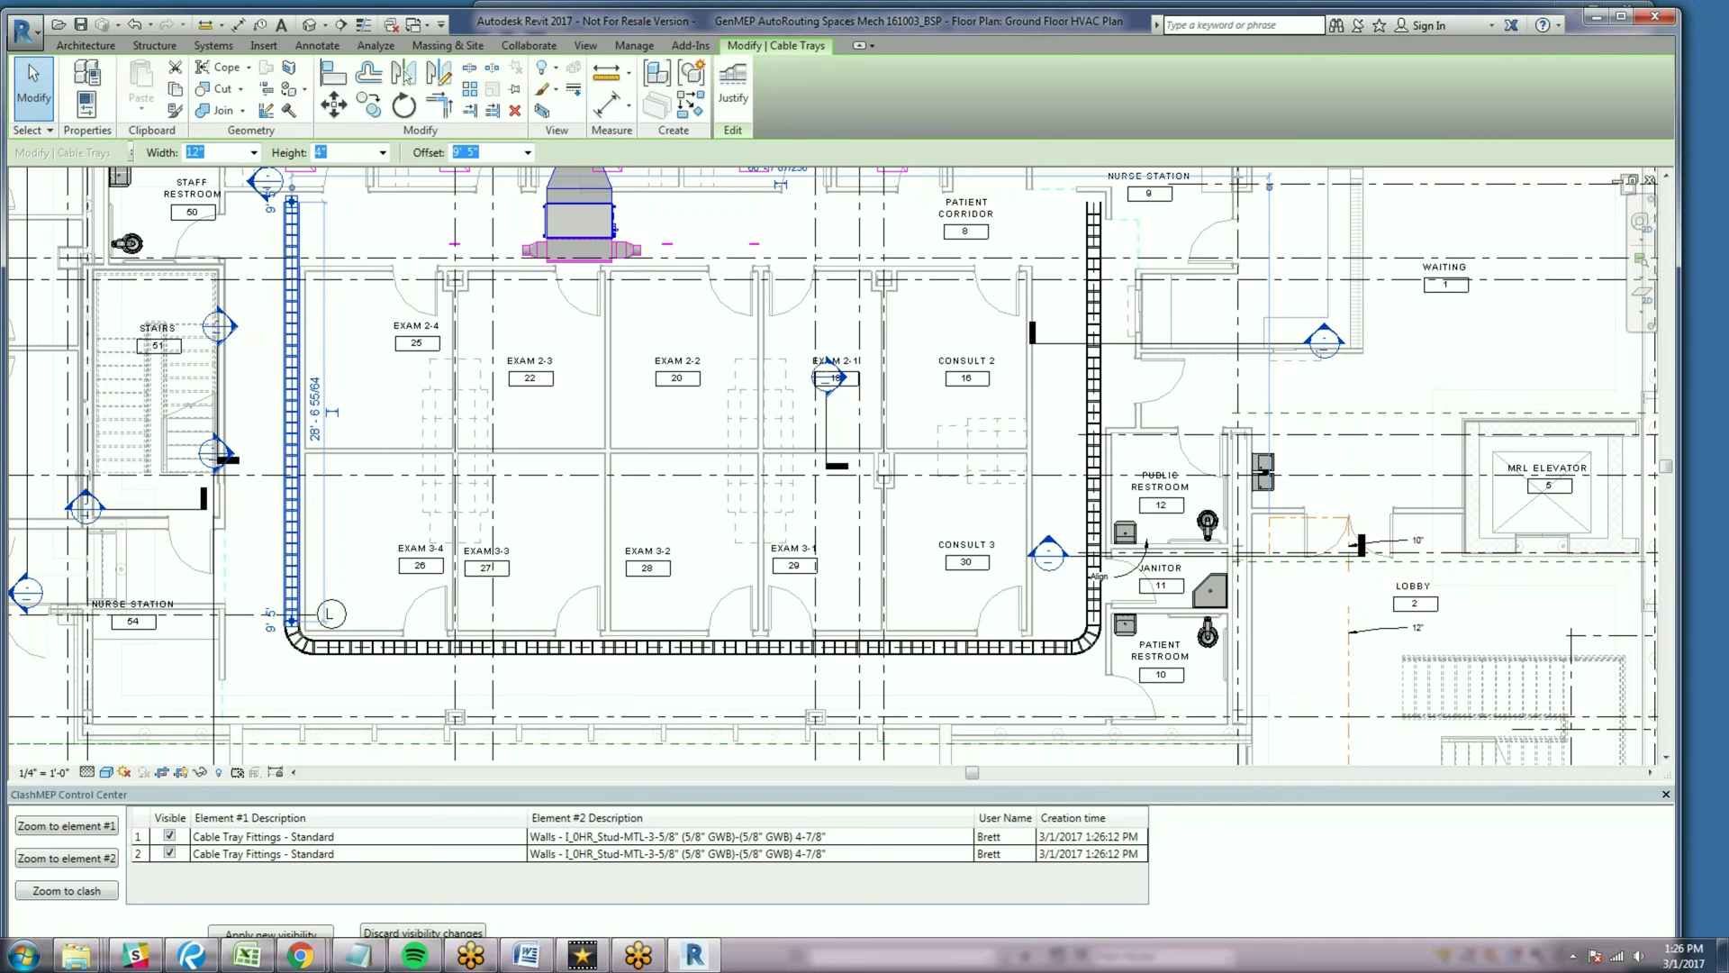
Zoom to the first fitting-versus-wall clash, then deselect and zoom back out
left_click(273, 838)
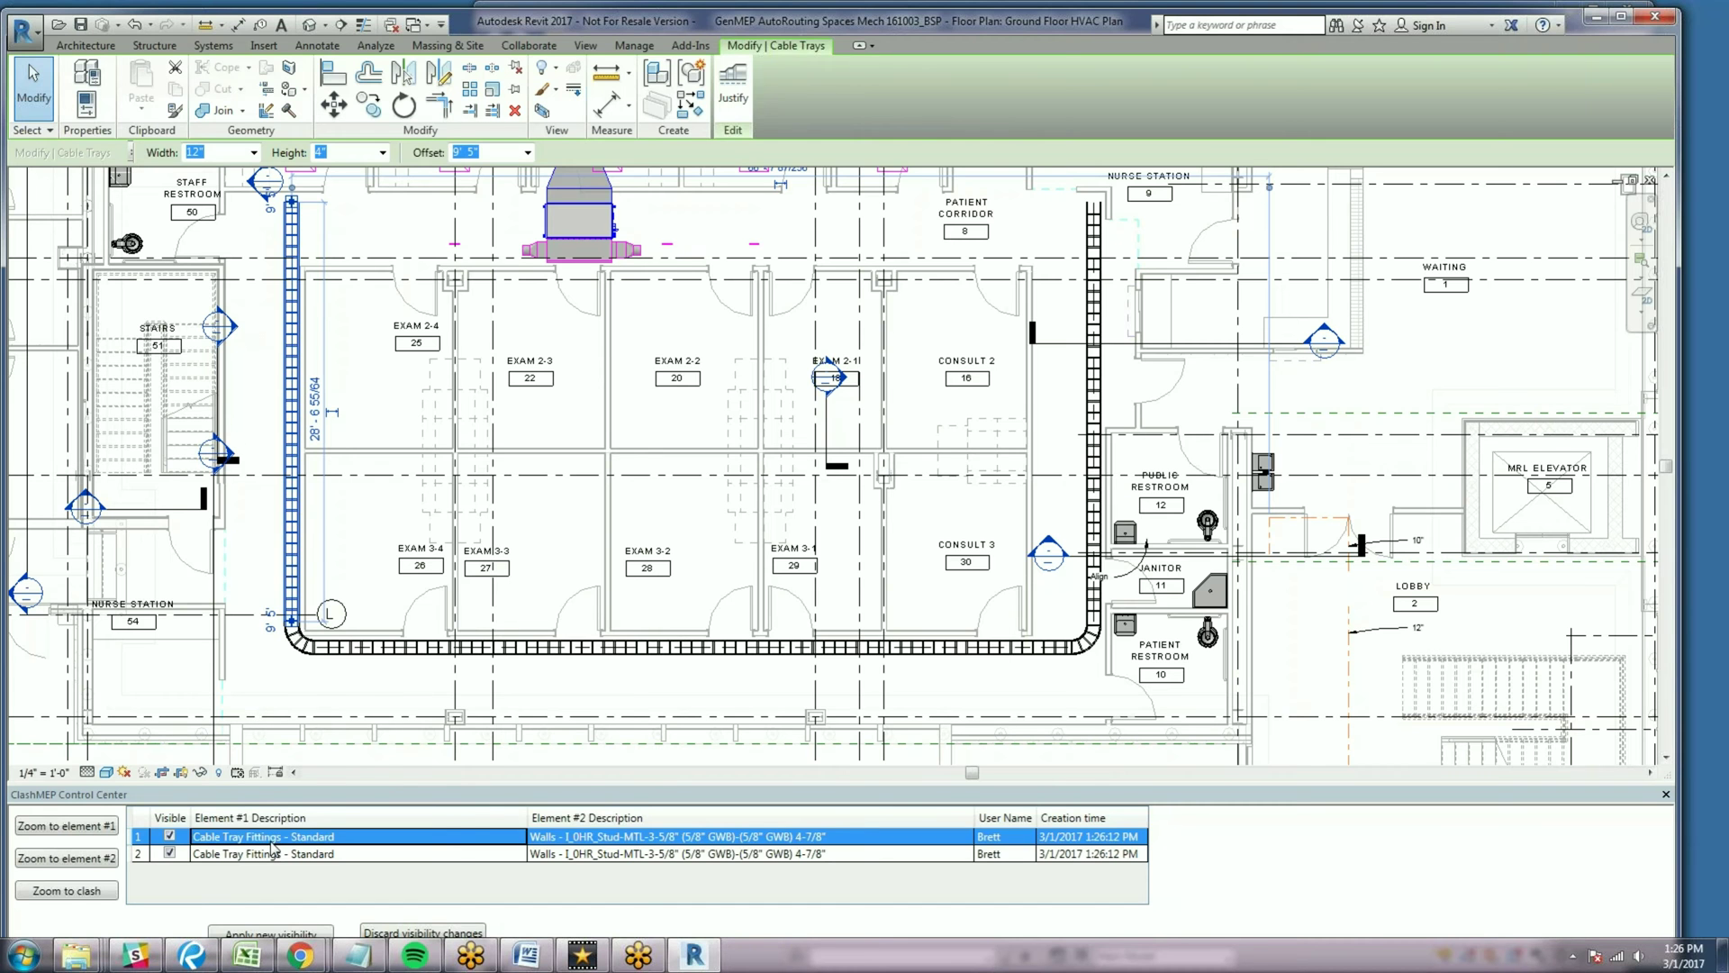
left_click(71, 891)
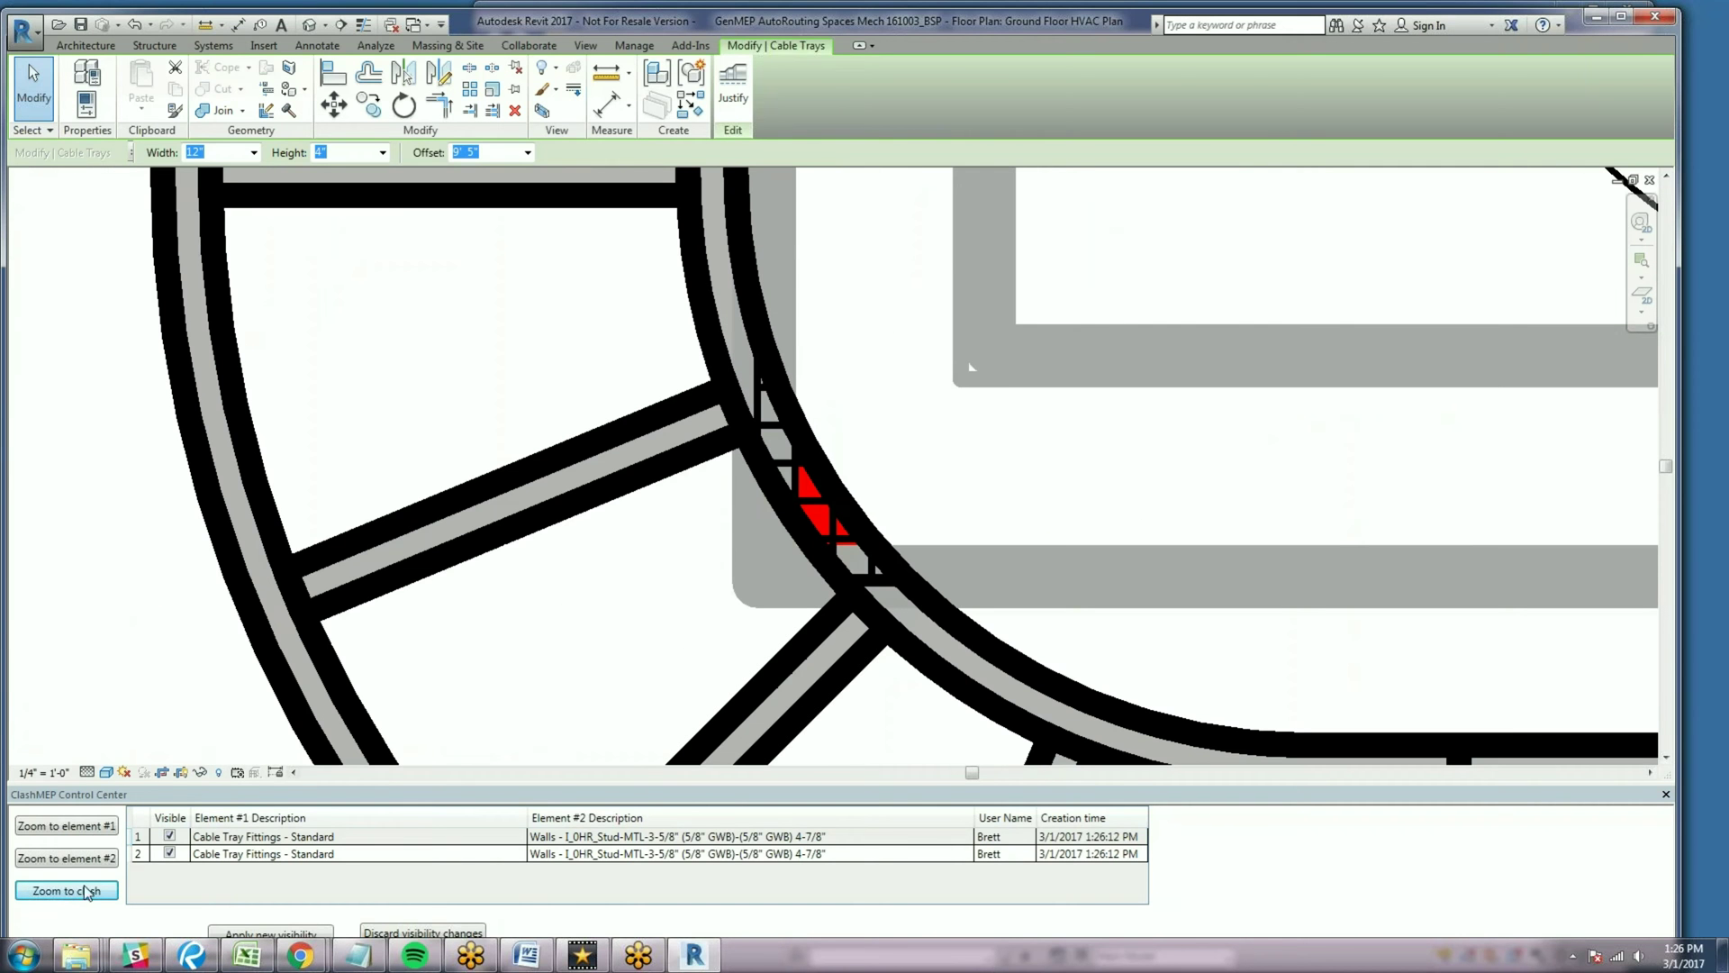
left_click(696, 595)
scroll(696, 595, "down", 6)
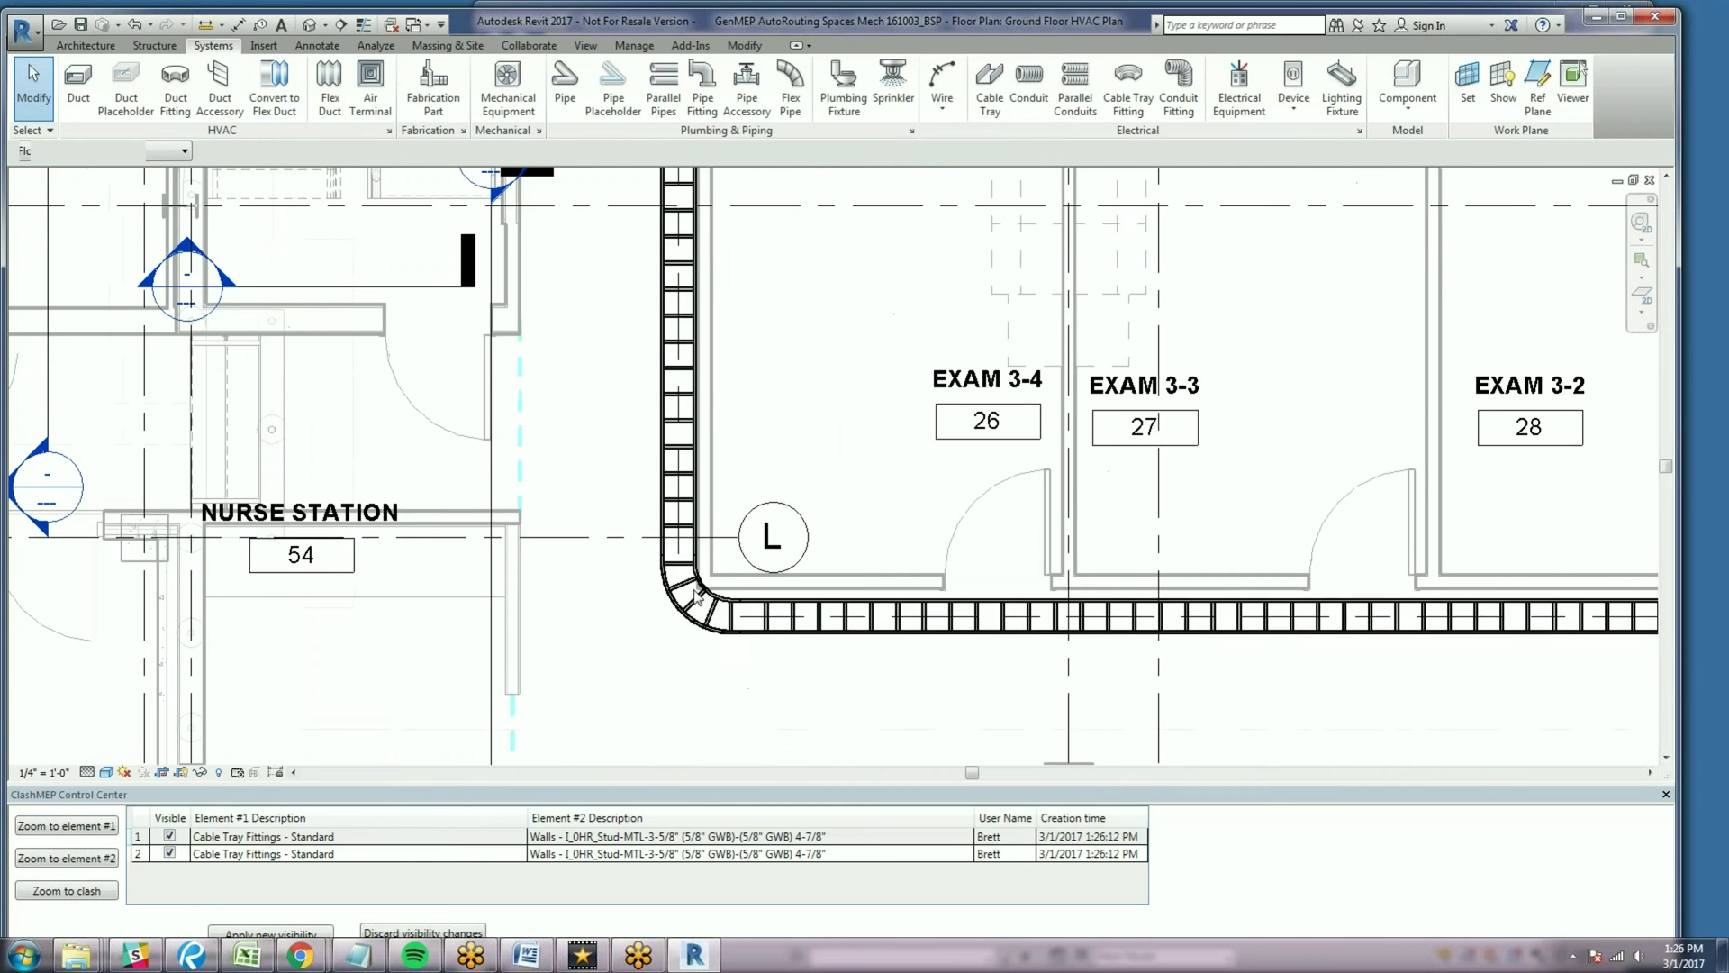
Fine-tune the left vertical tray run's position until ClashMEP reports no clashes
scroll(696, 595, "down", 3)
left_click(682, 461)
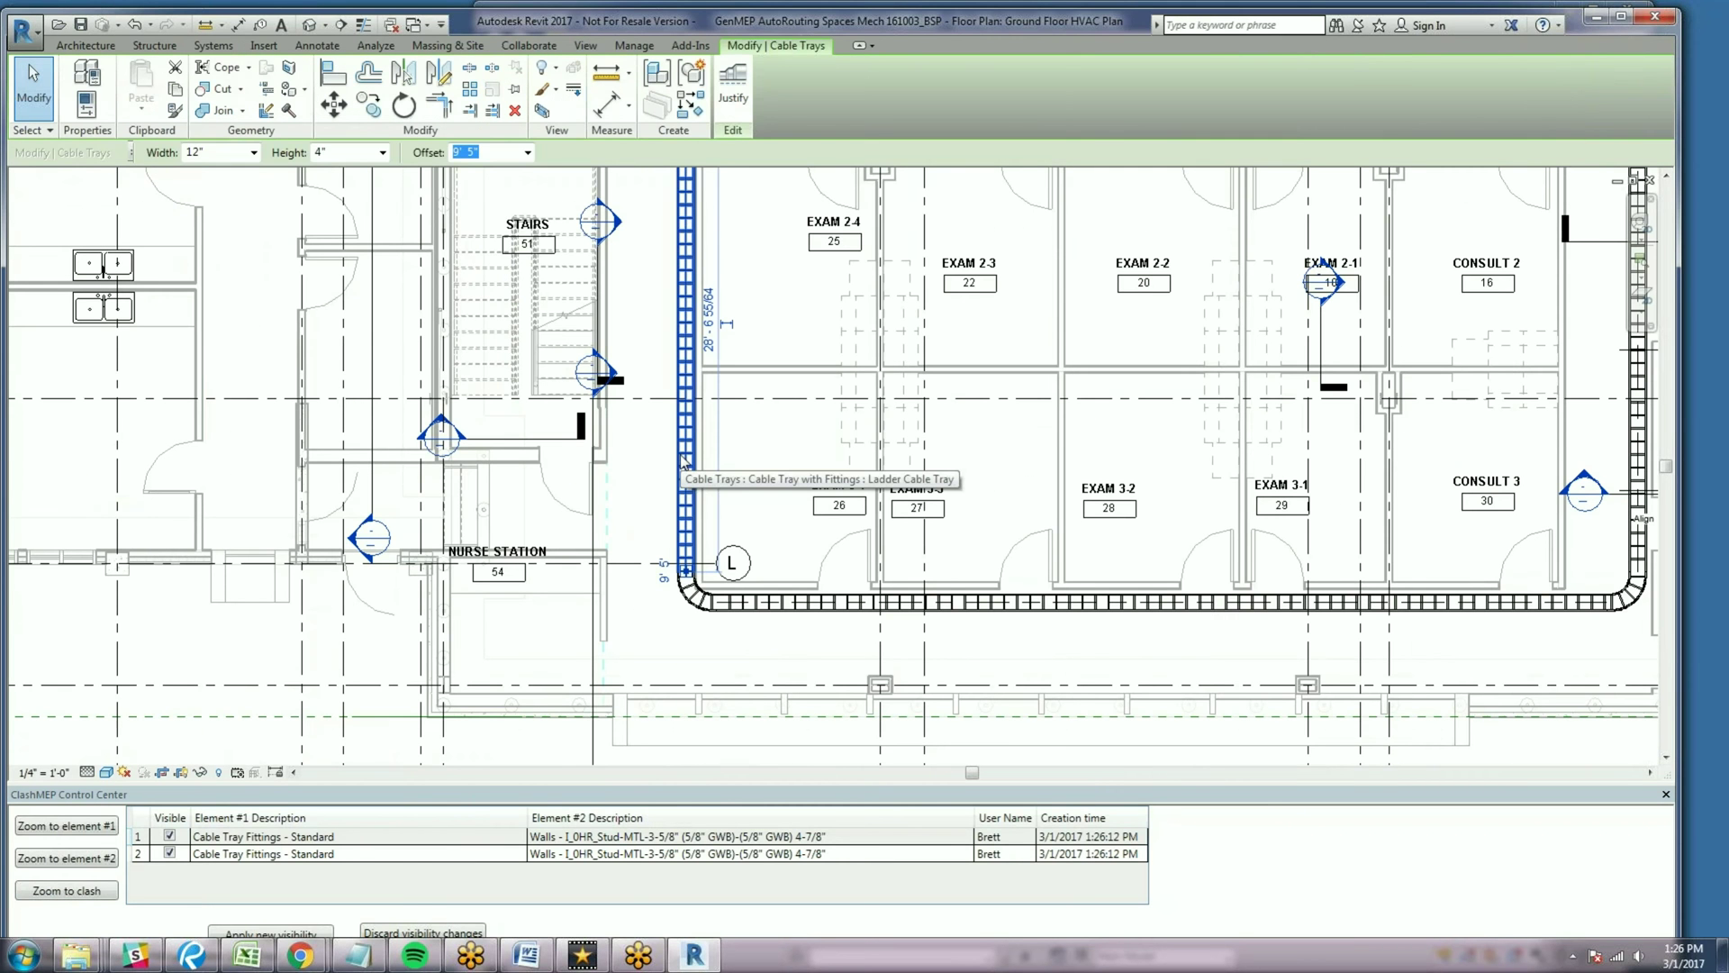
key("Left")
key("Left")
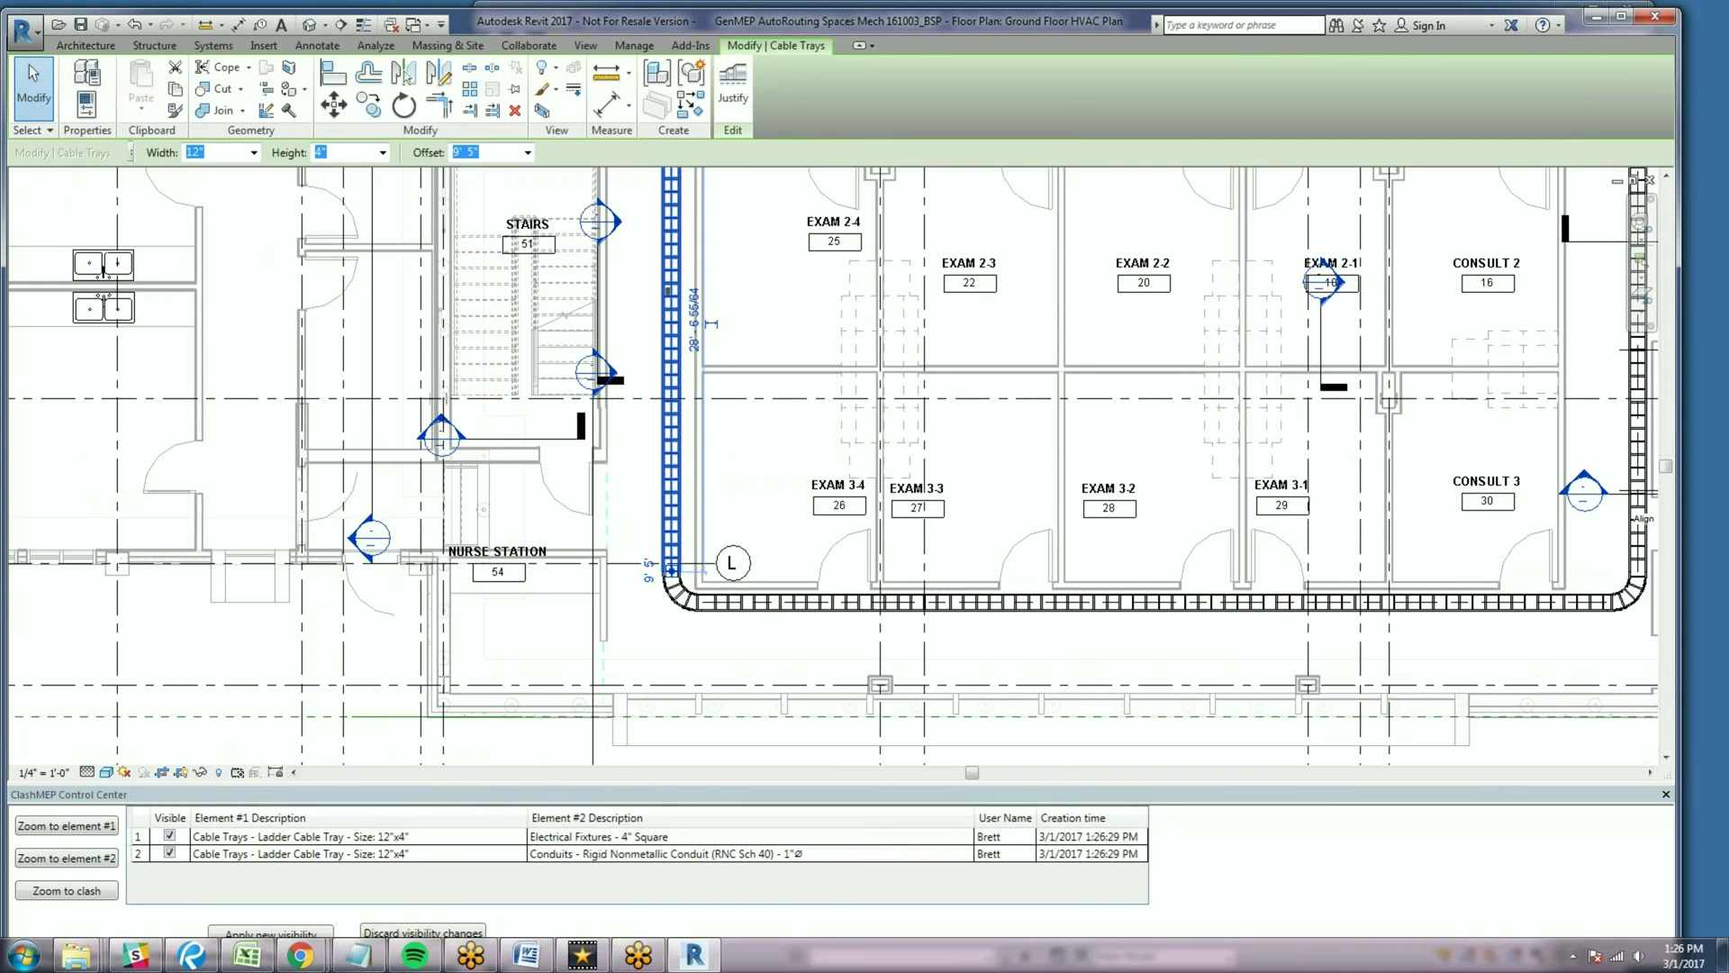
key("Right")
left_click_drag(674, 464, 621, 464)
key("Left")
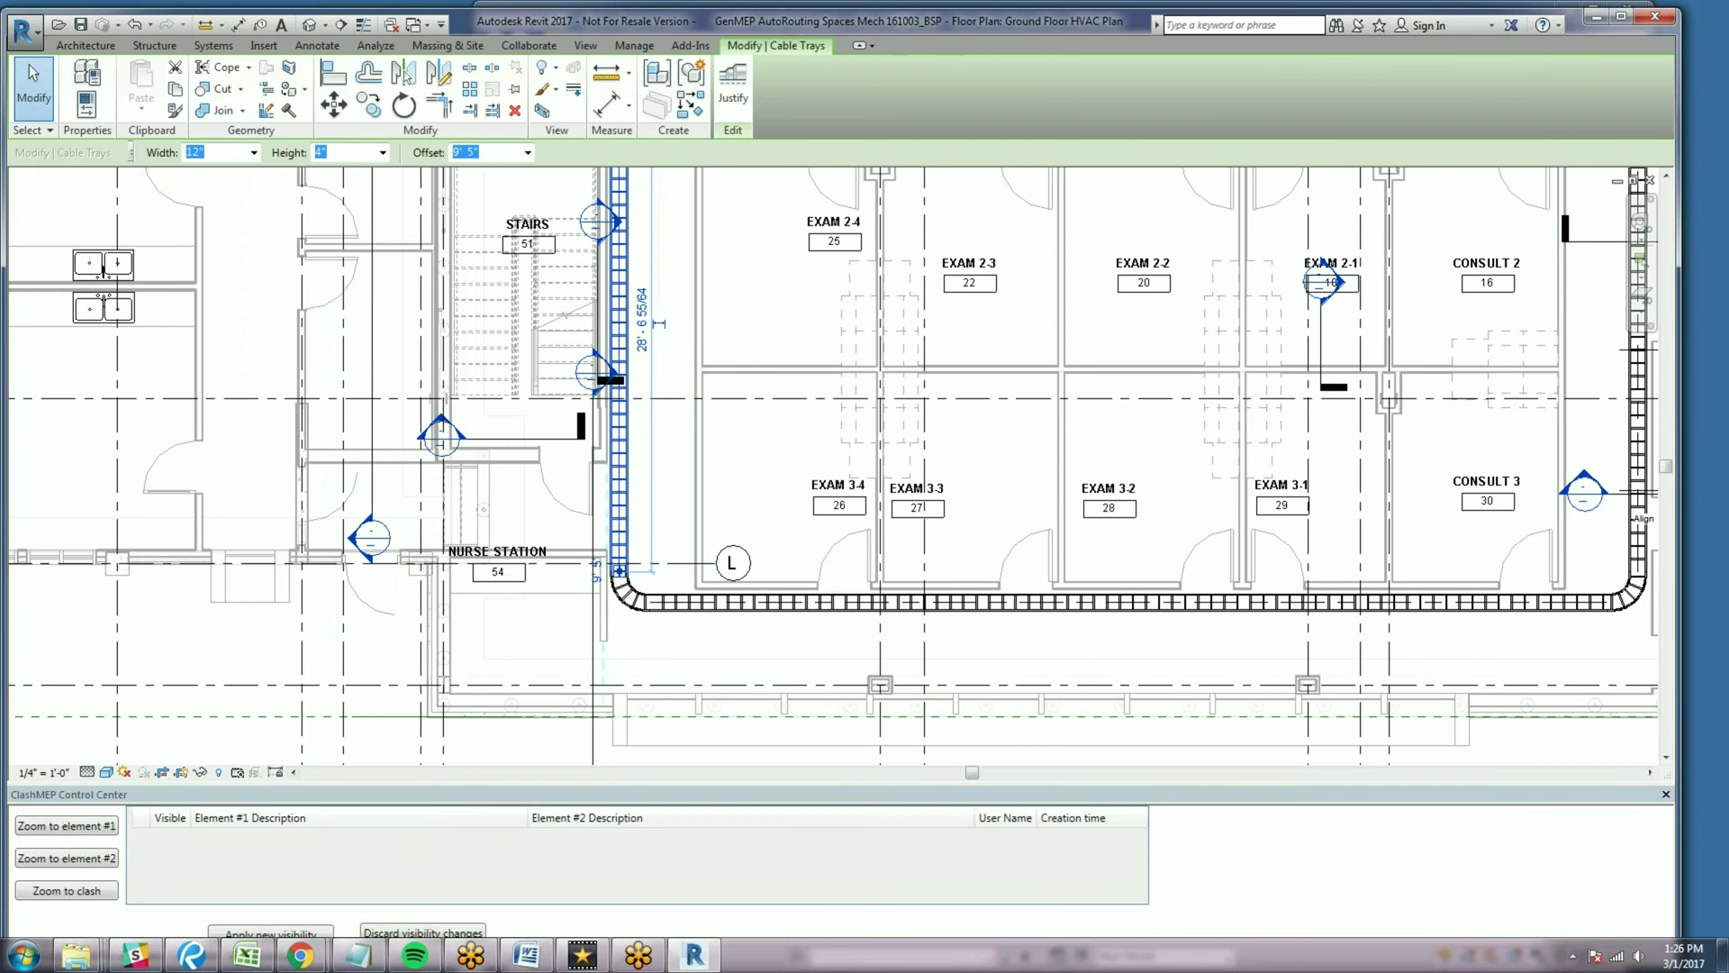
left_click(448, 867)
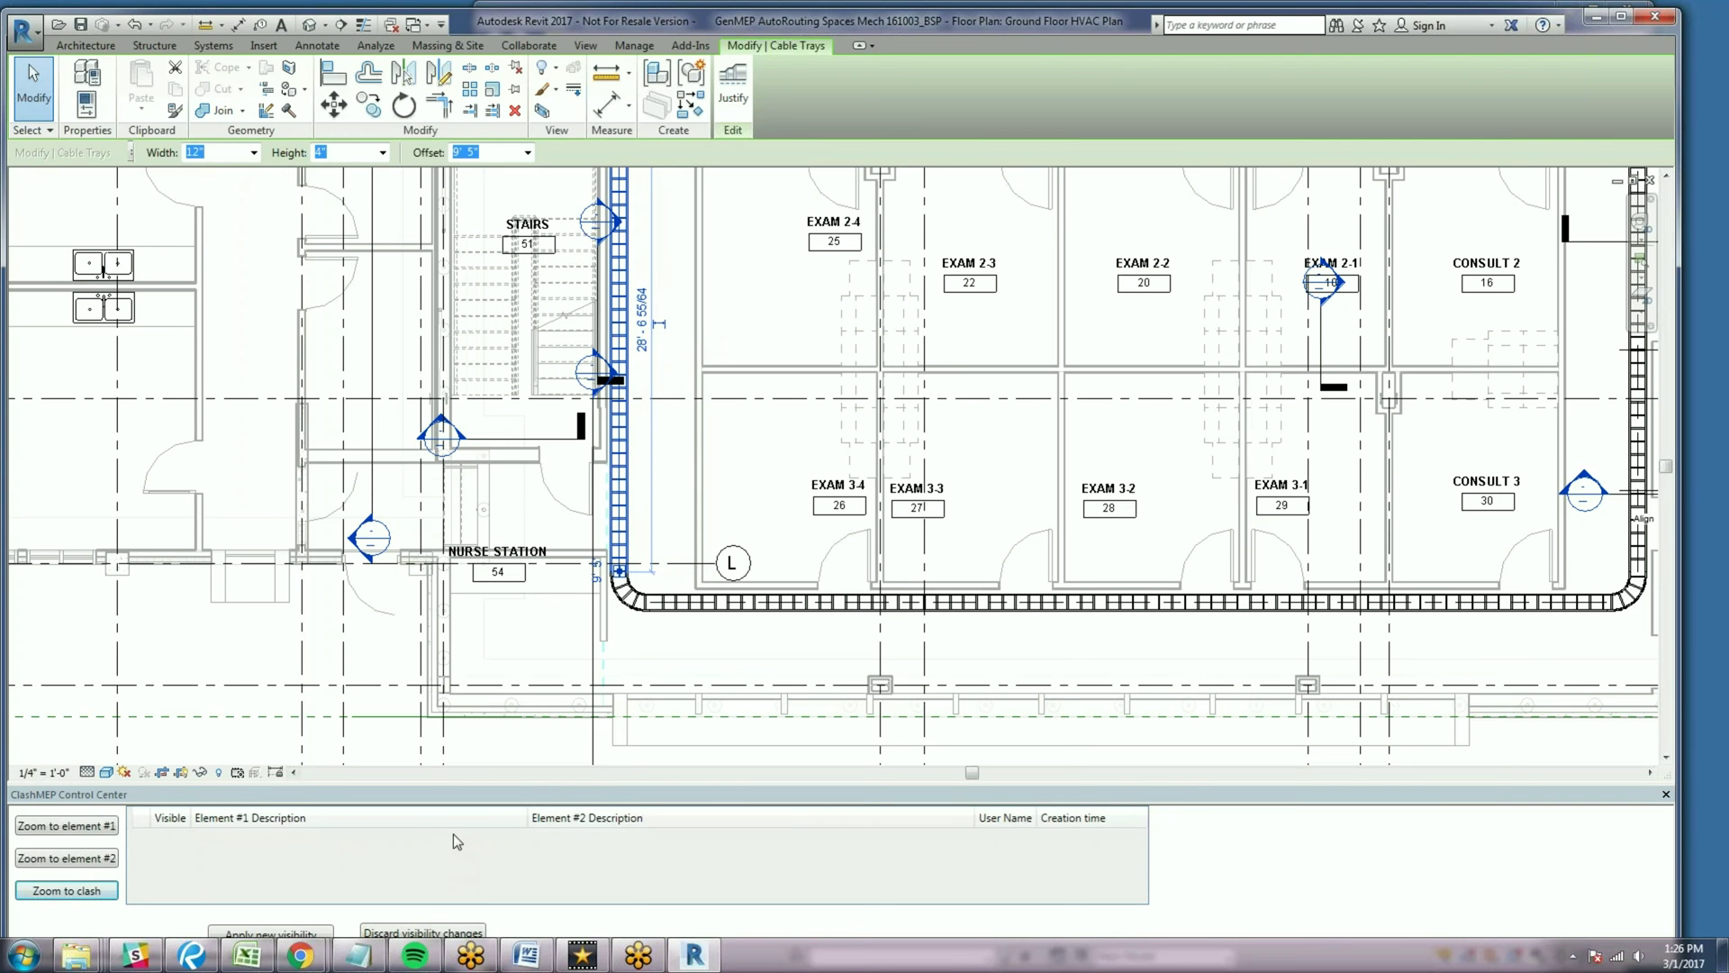
Deselect the tray and open Visibility/Graphics (VG) to the Revit Links settings
left_click(650, 636)
scroll(650, 636, "down", 2)
scroll(651, 635, "down", 2)
scroll(1031, 616, "up", 2)
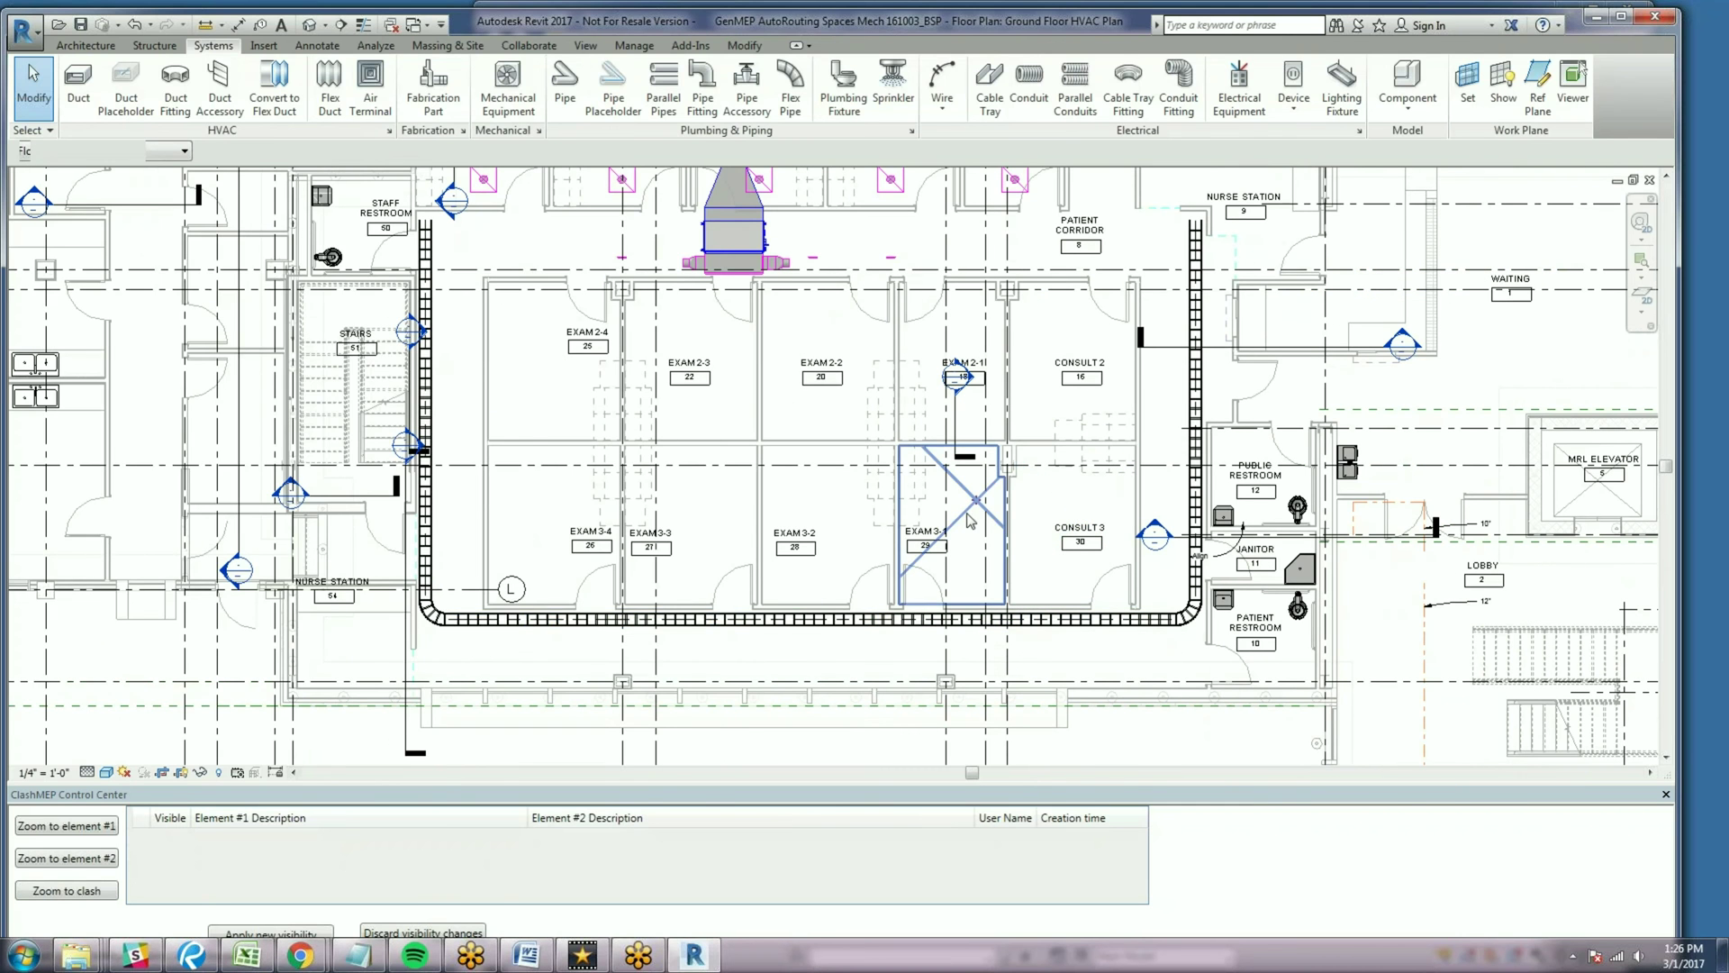
key("v")
key("g")
left_click(504, 290)
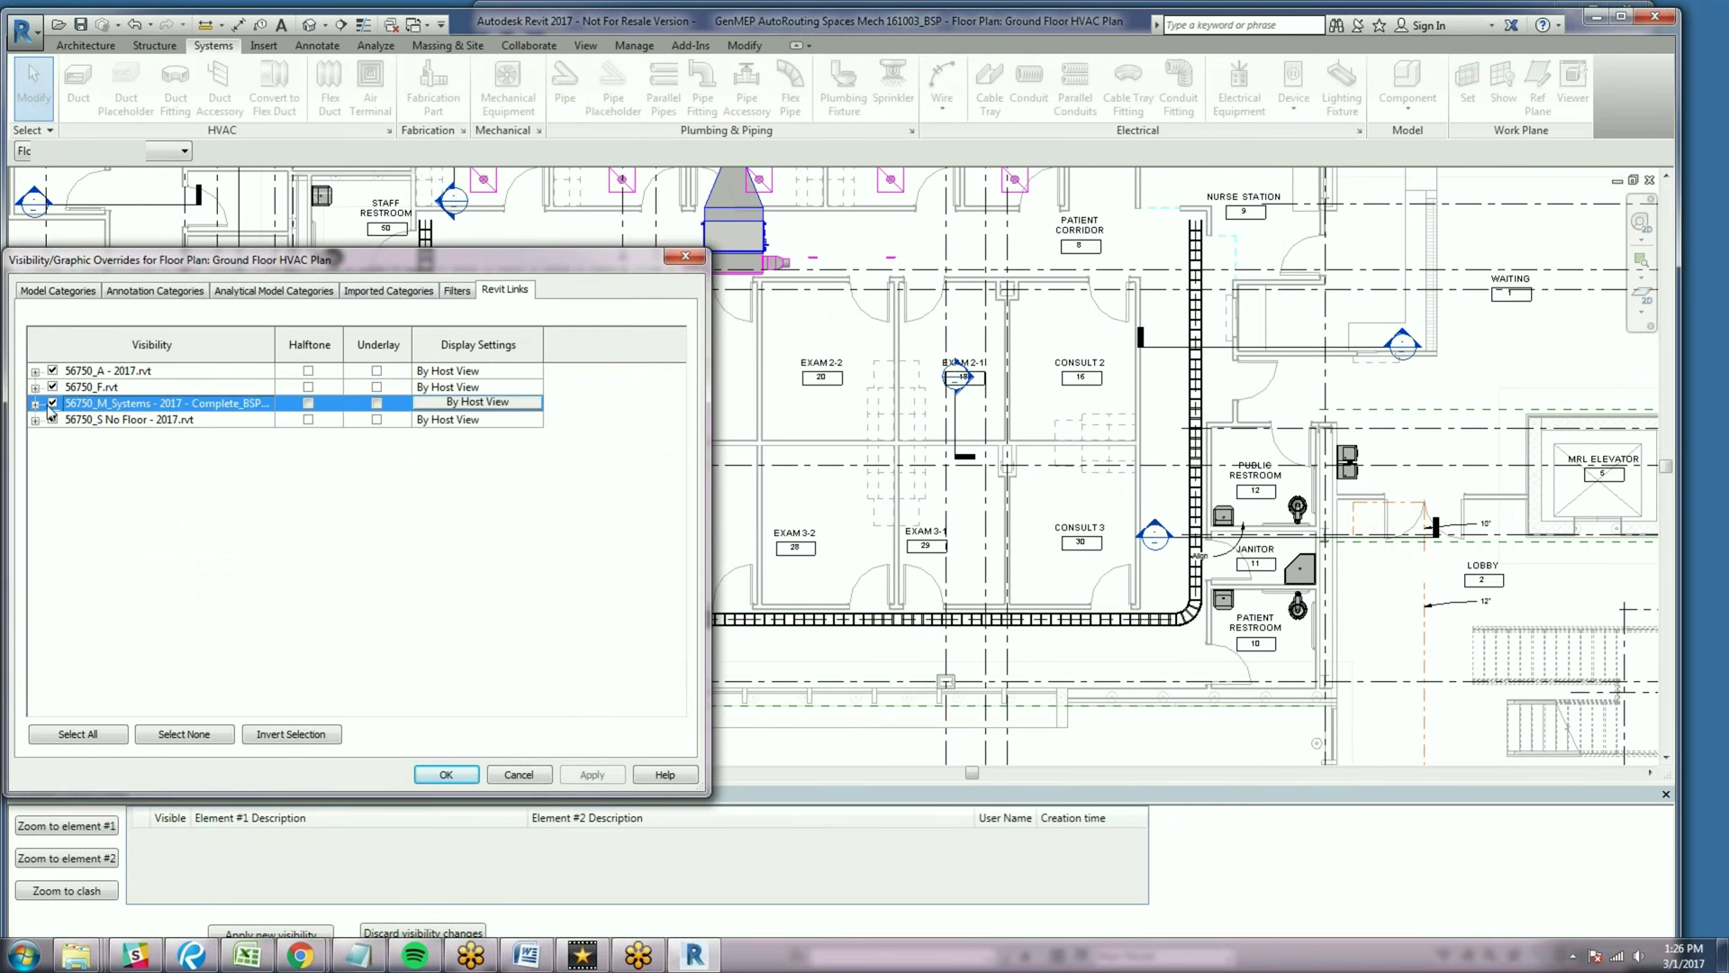